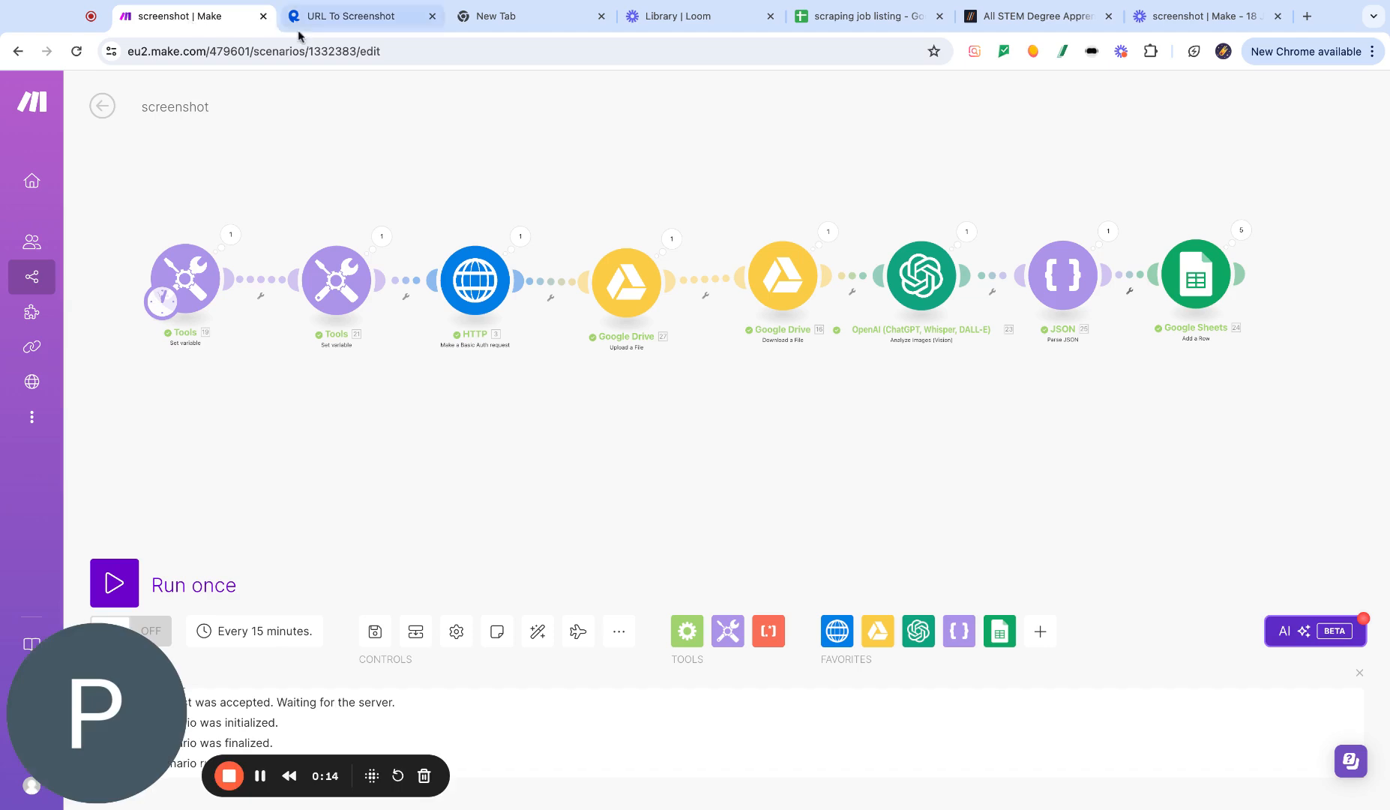
# - Search the RapidAPI hub for "url to screenshot" and open the URL To Screenshot API
pyautogui.click(381, 23)
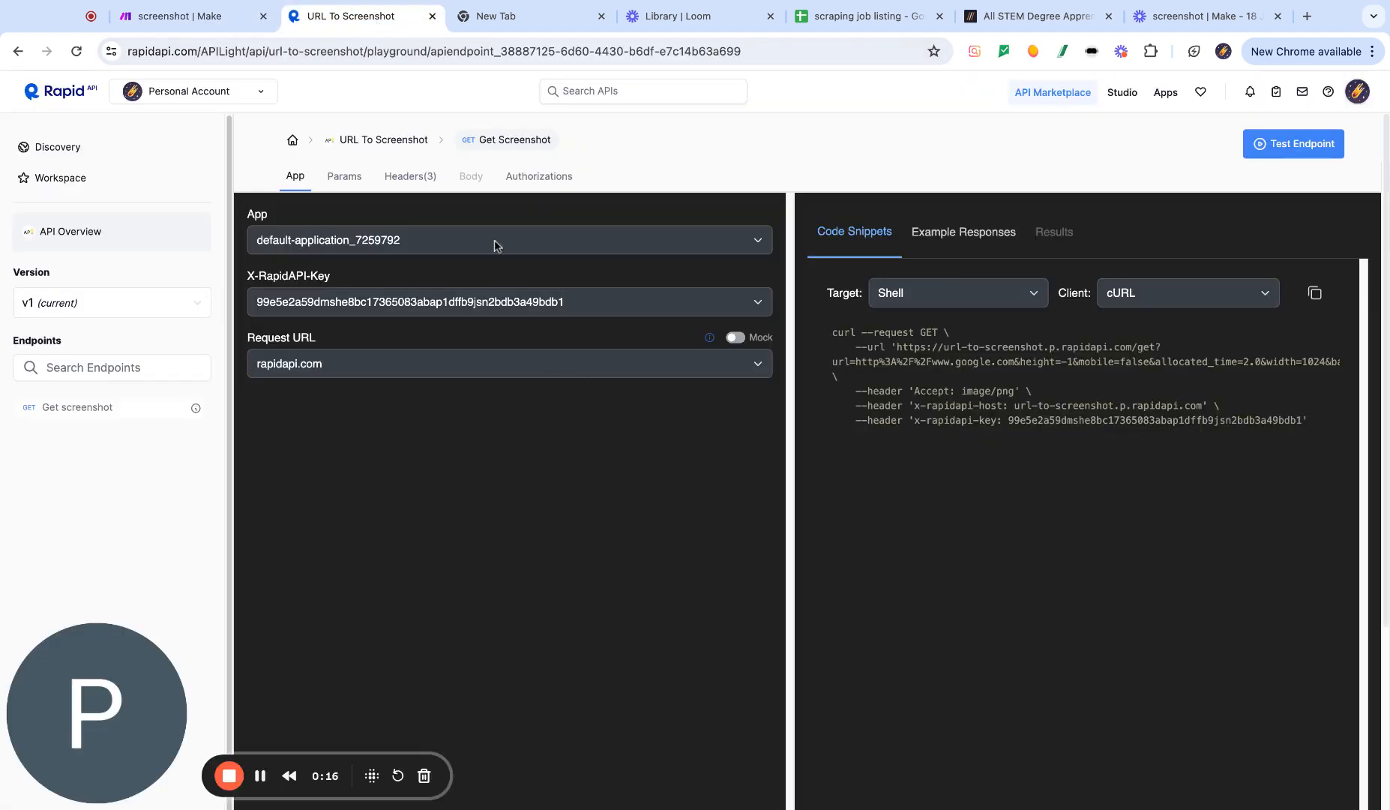
pyautogui.click(54, 96)
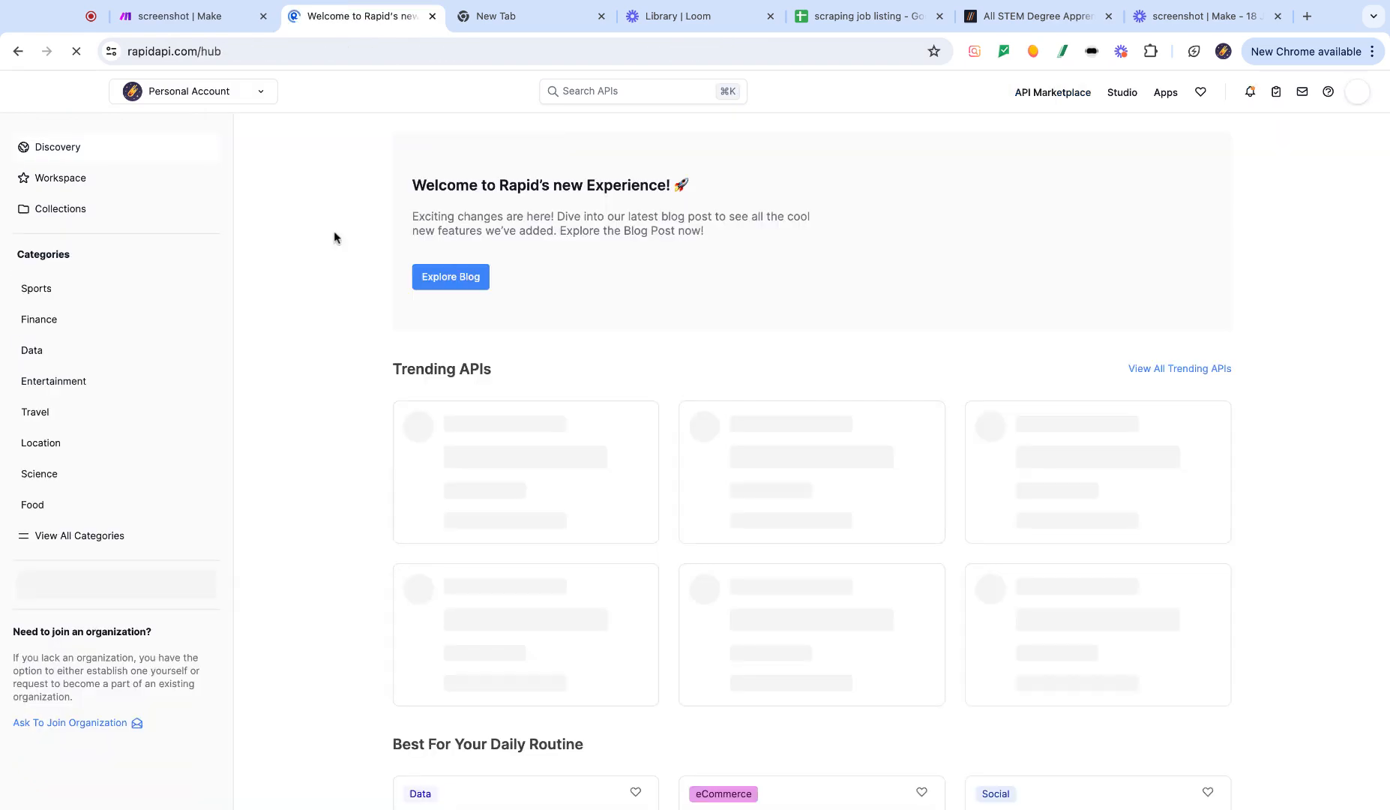
pyautogui.click(610, 93)
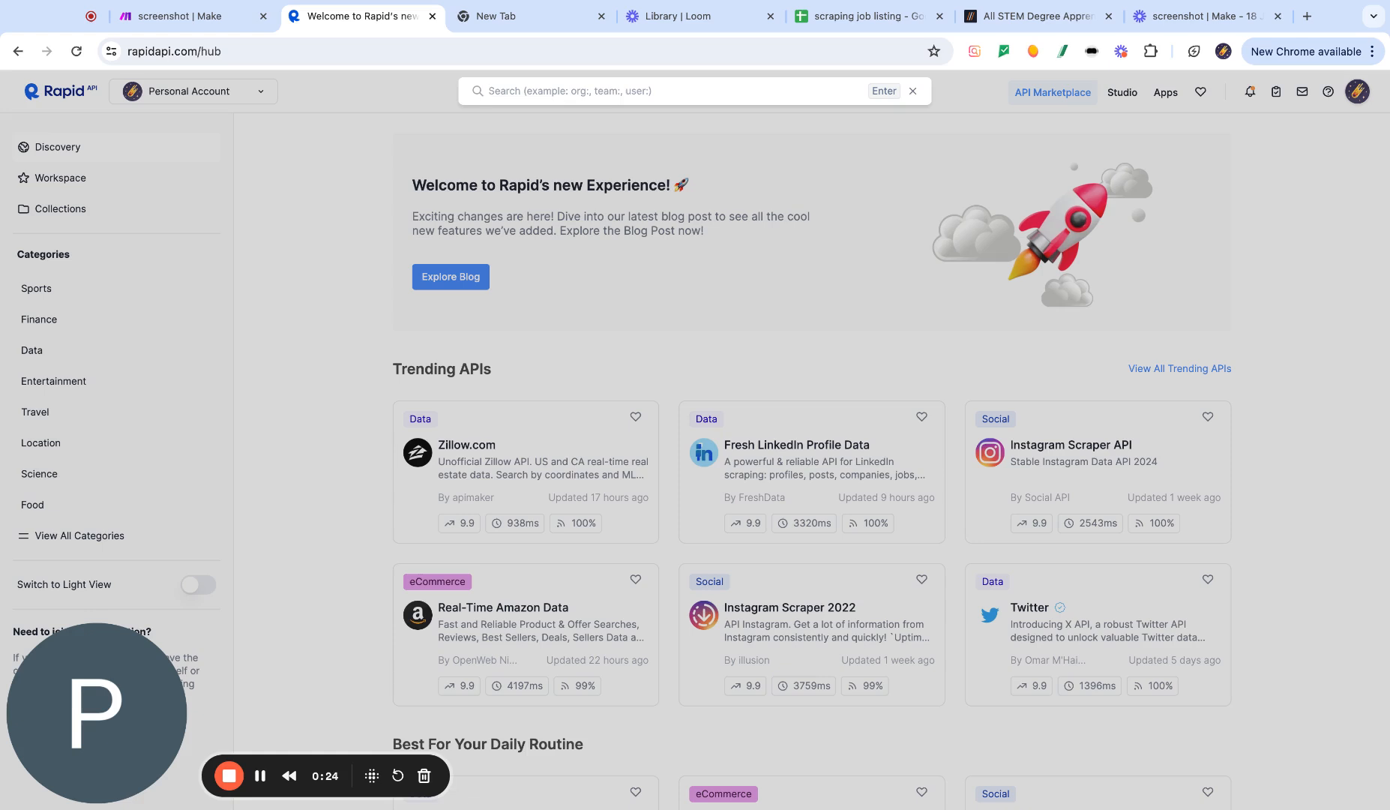
pyautogui.write('ur')
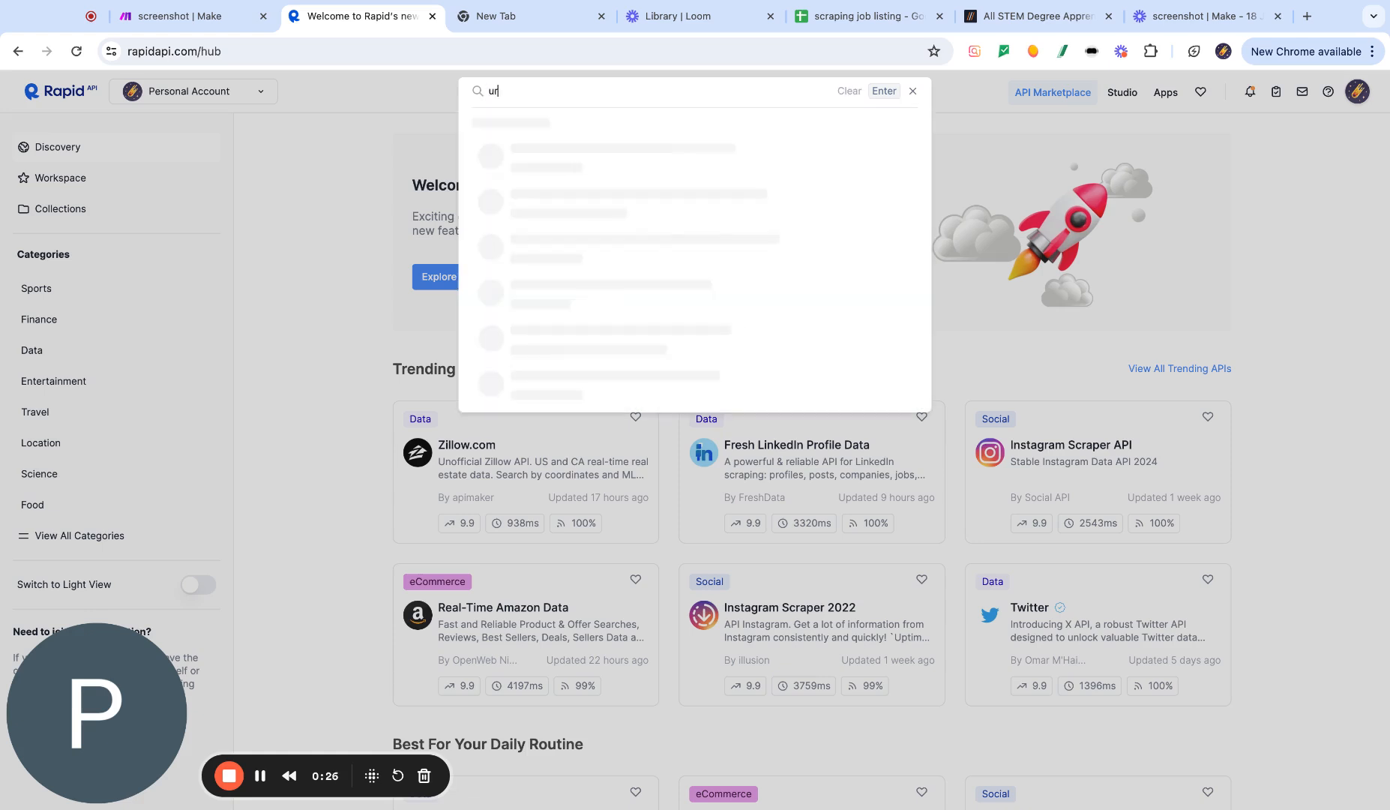
pyautogui.write('l to screenshot')
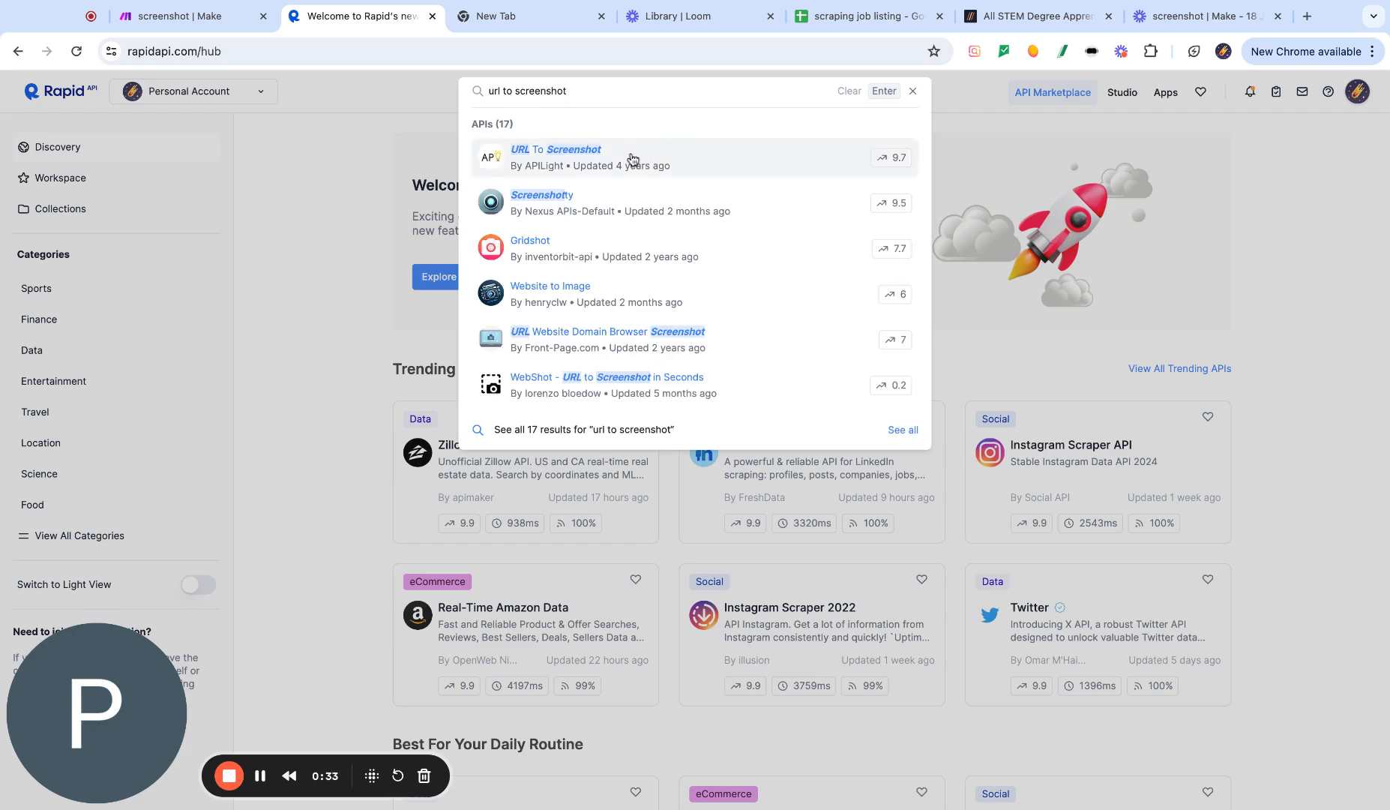
pyautogui.click(632, 159)
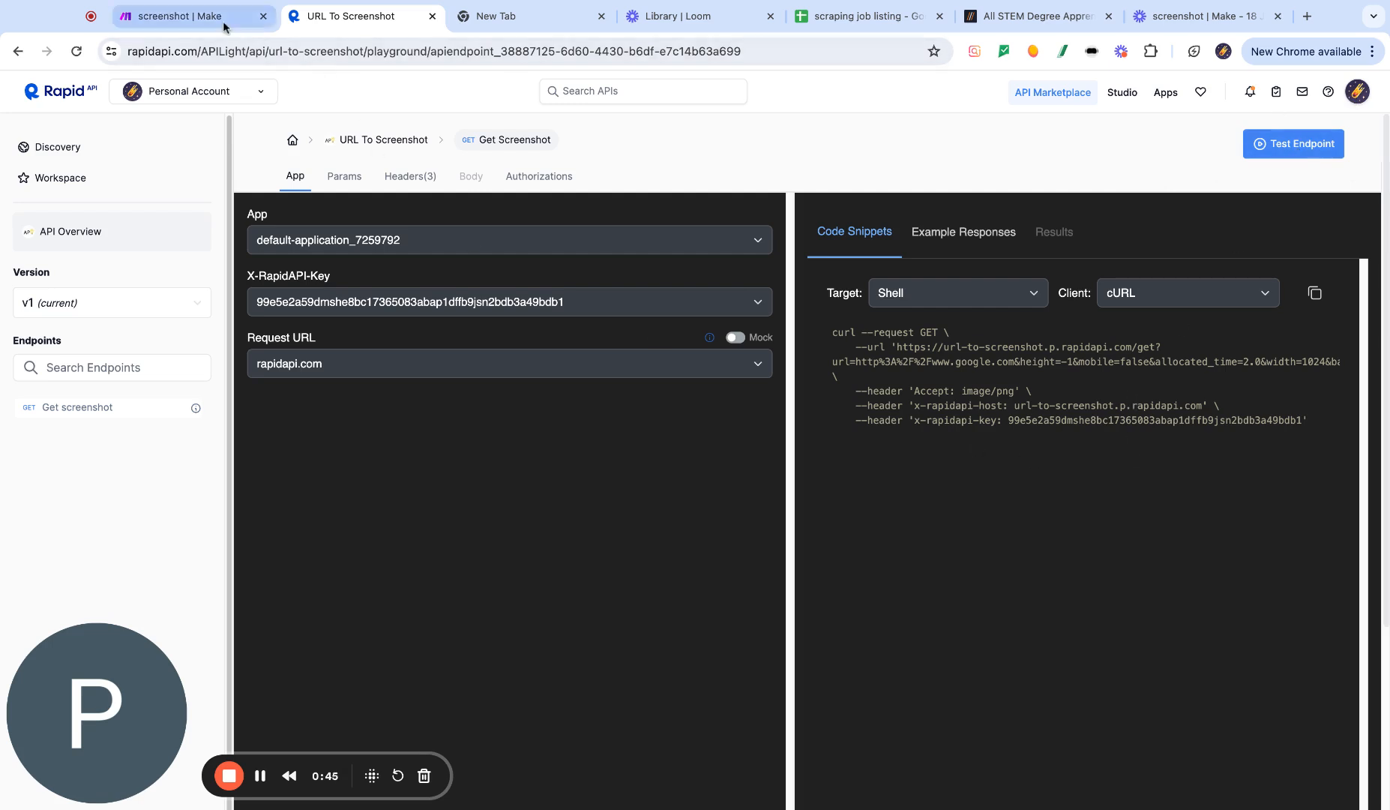
# - Add an HTTP "Make a Basic Auth request" module to the scenario canvas
pyautogui.click(187, 16)
pyautogui.scroll(-1, 336, 488)
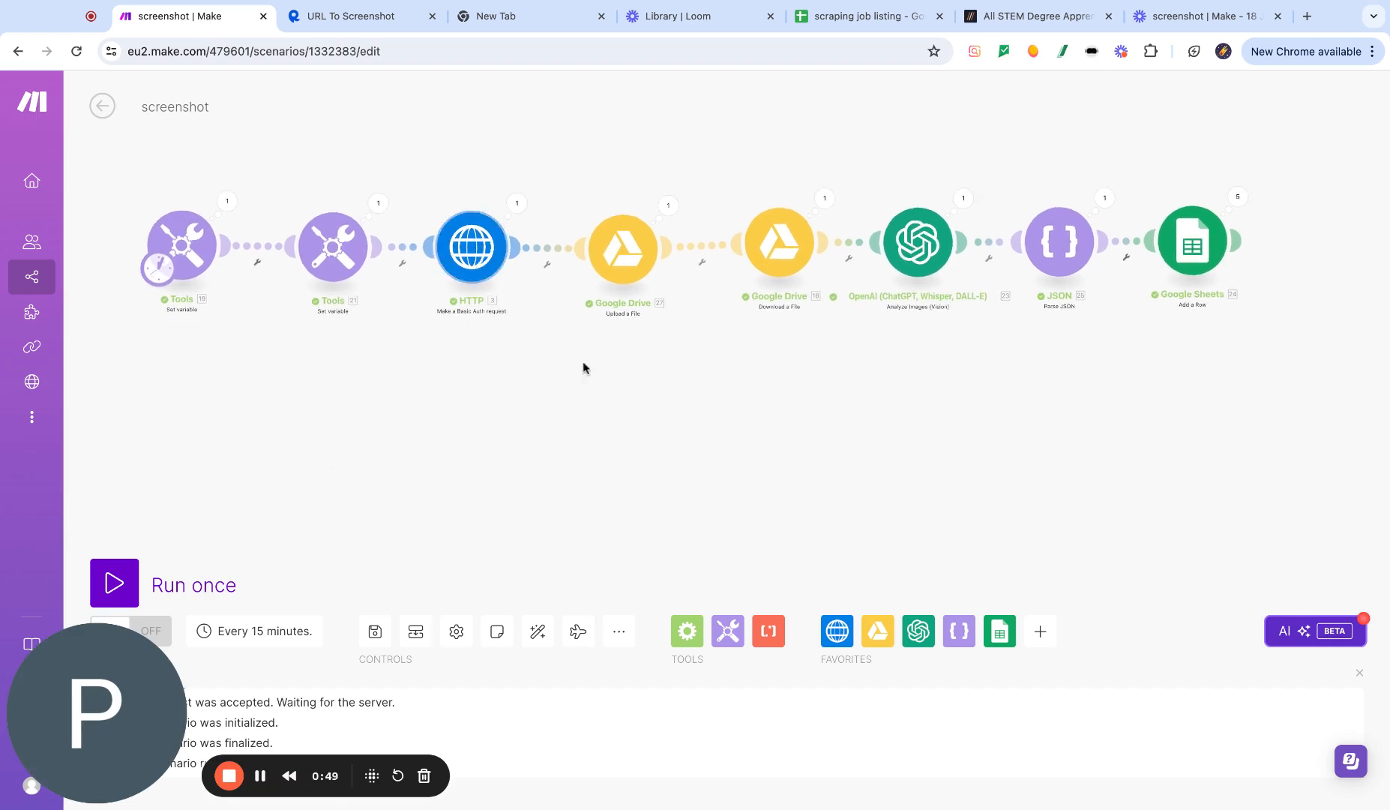
pyautogui.click(837, 630)
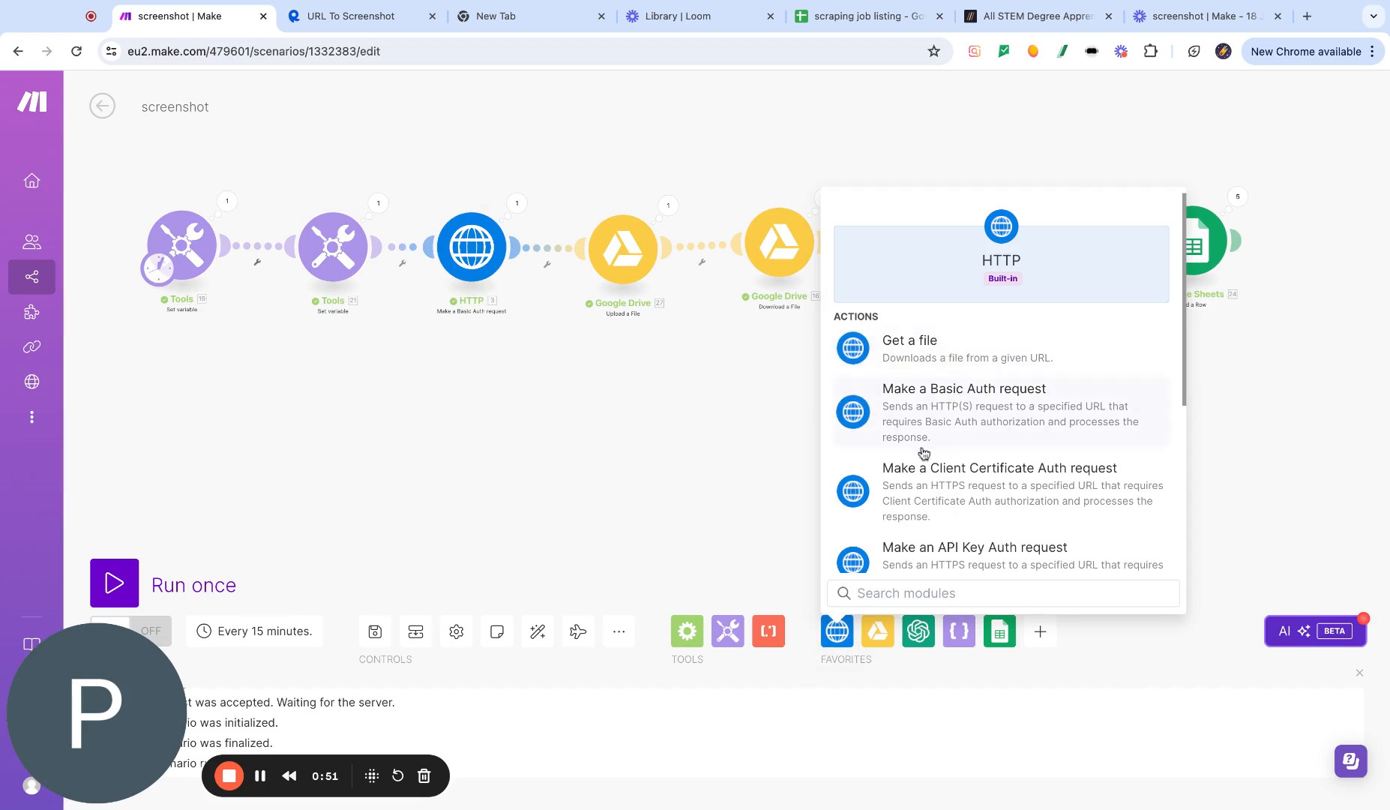
pyautogui.click(1021, 399)
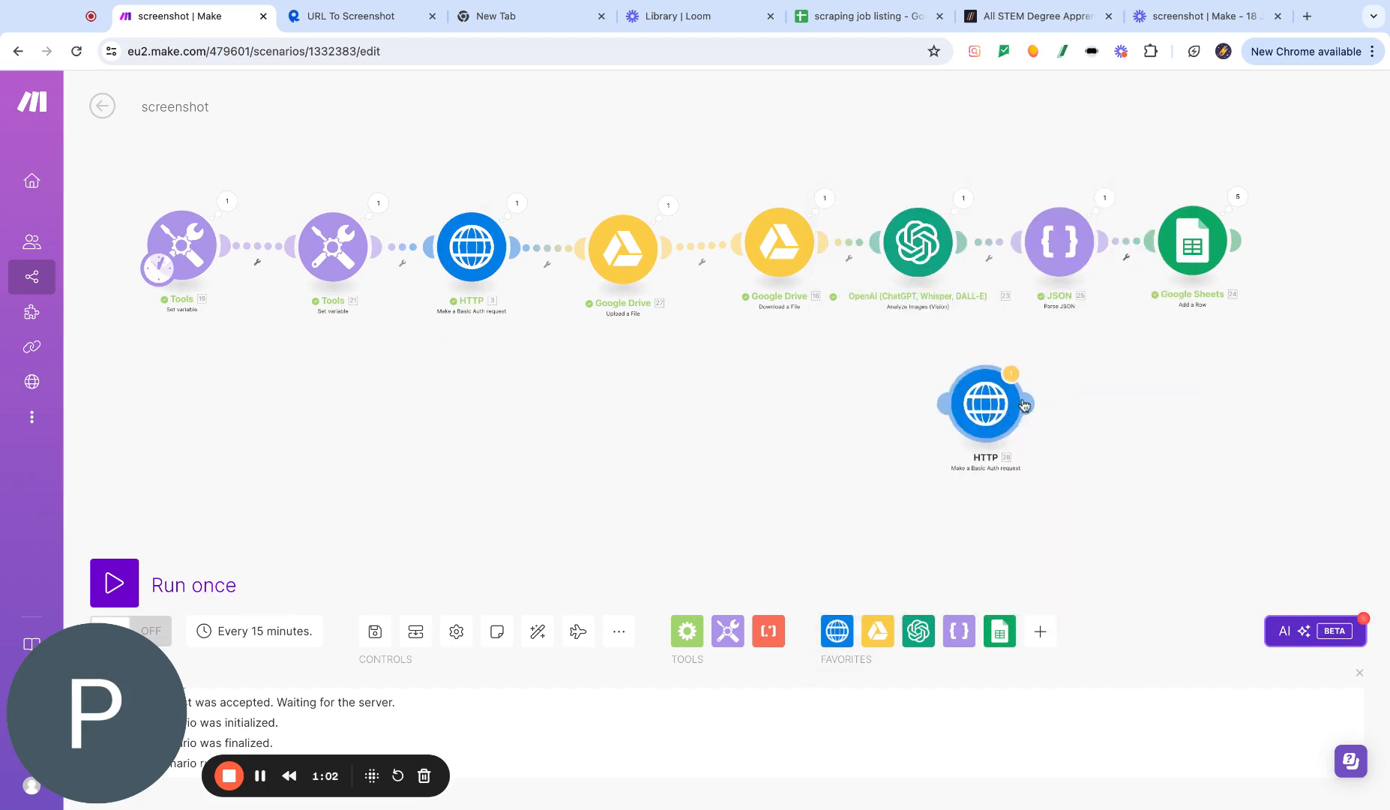
pyautogui.click(491, 489)
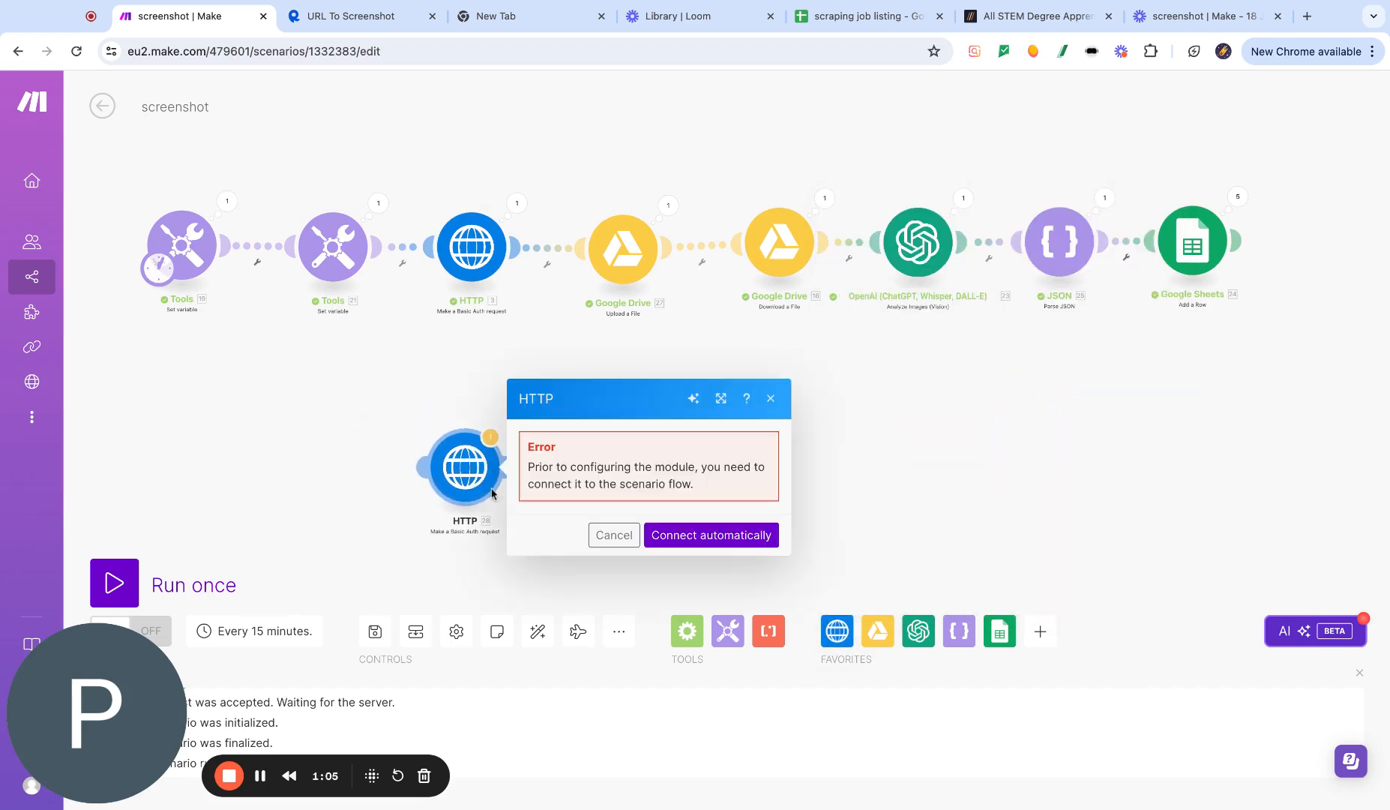
pyautogui.click(708, 536)
pyautogui.click(1112, 403)
pyautogui.rightClick(680, 405)
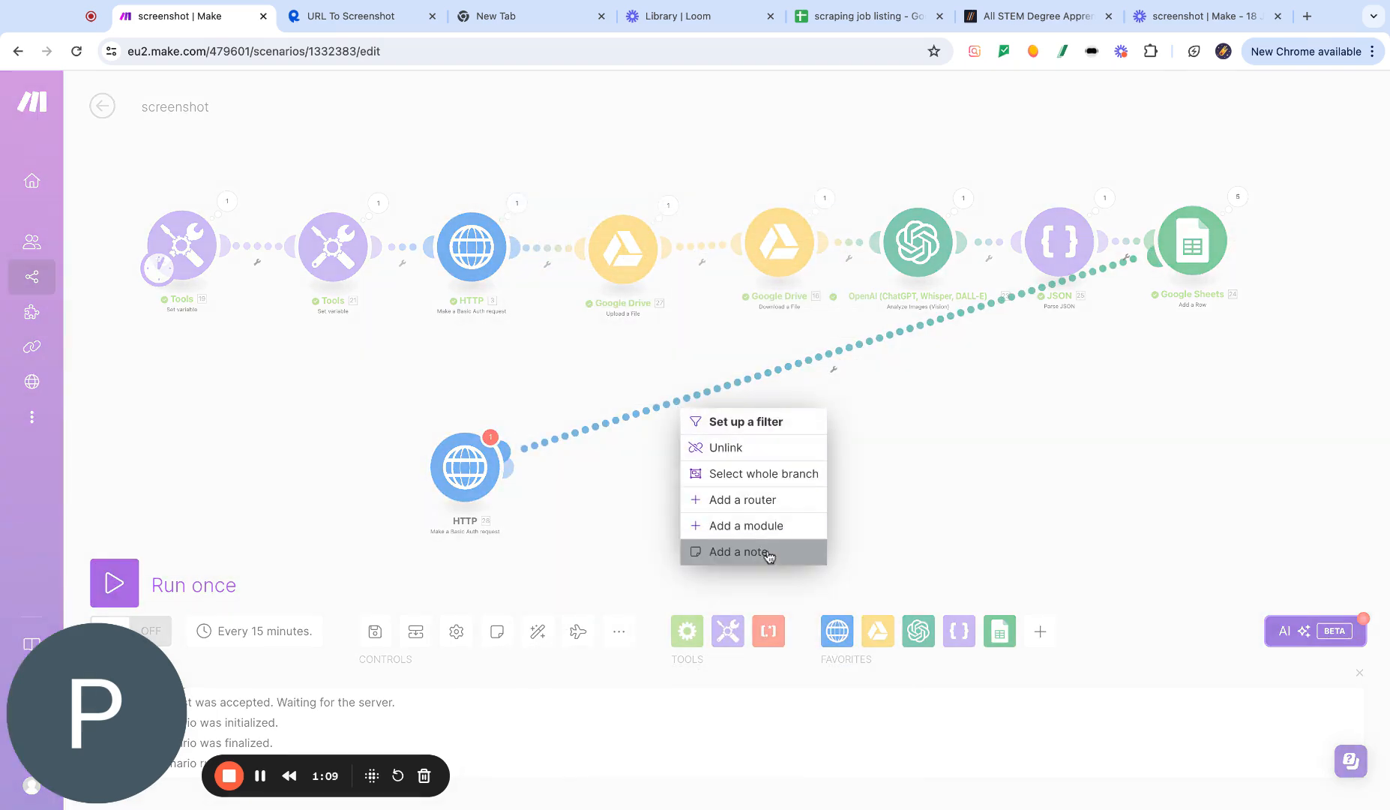
pyautogui.click(701, 447)
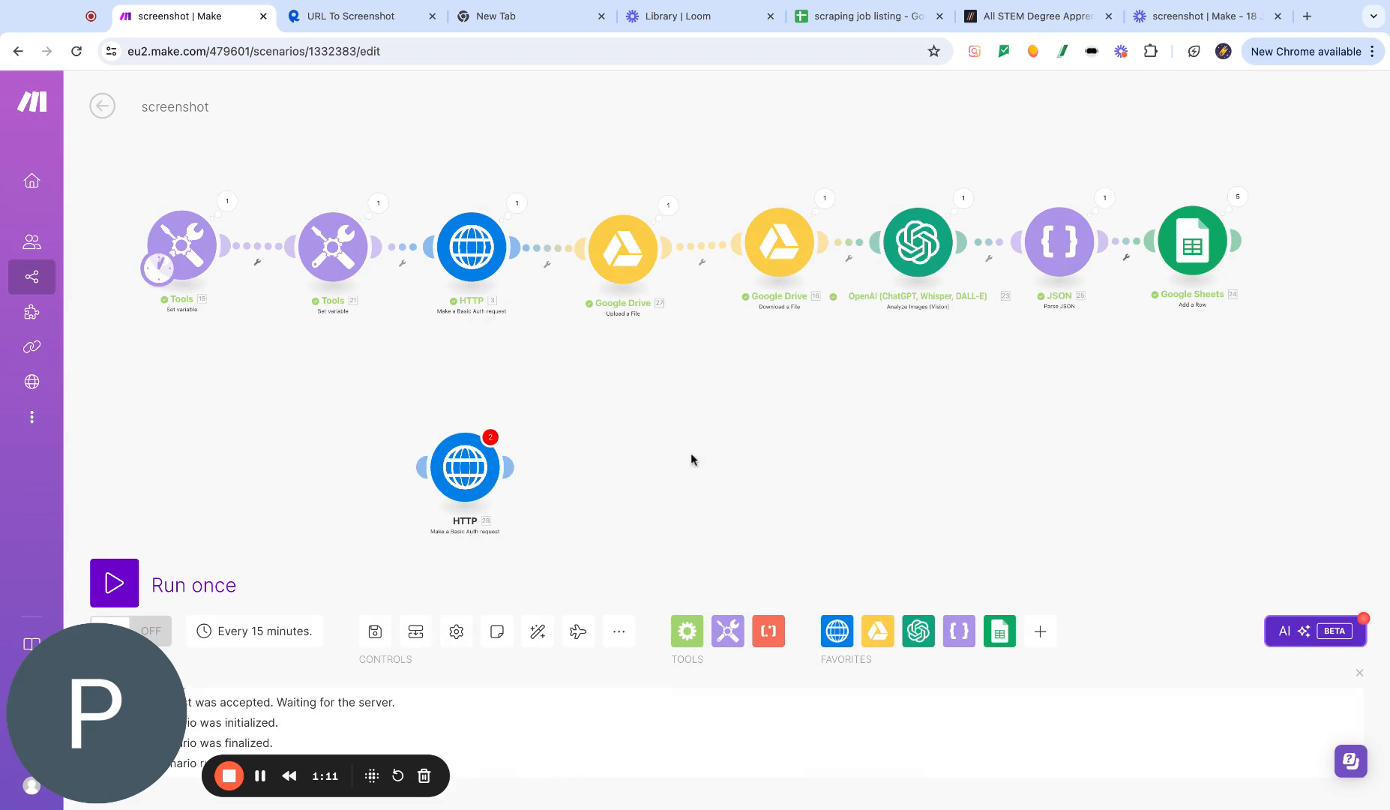
# - Open the new HTTP module and select the "My HTTP Basic Auth key" credential
pyautogui.click(480, 469)
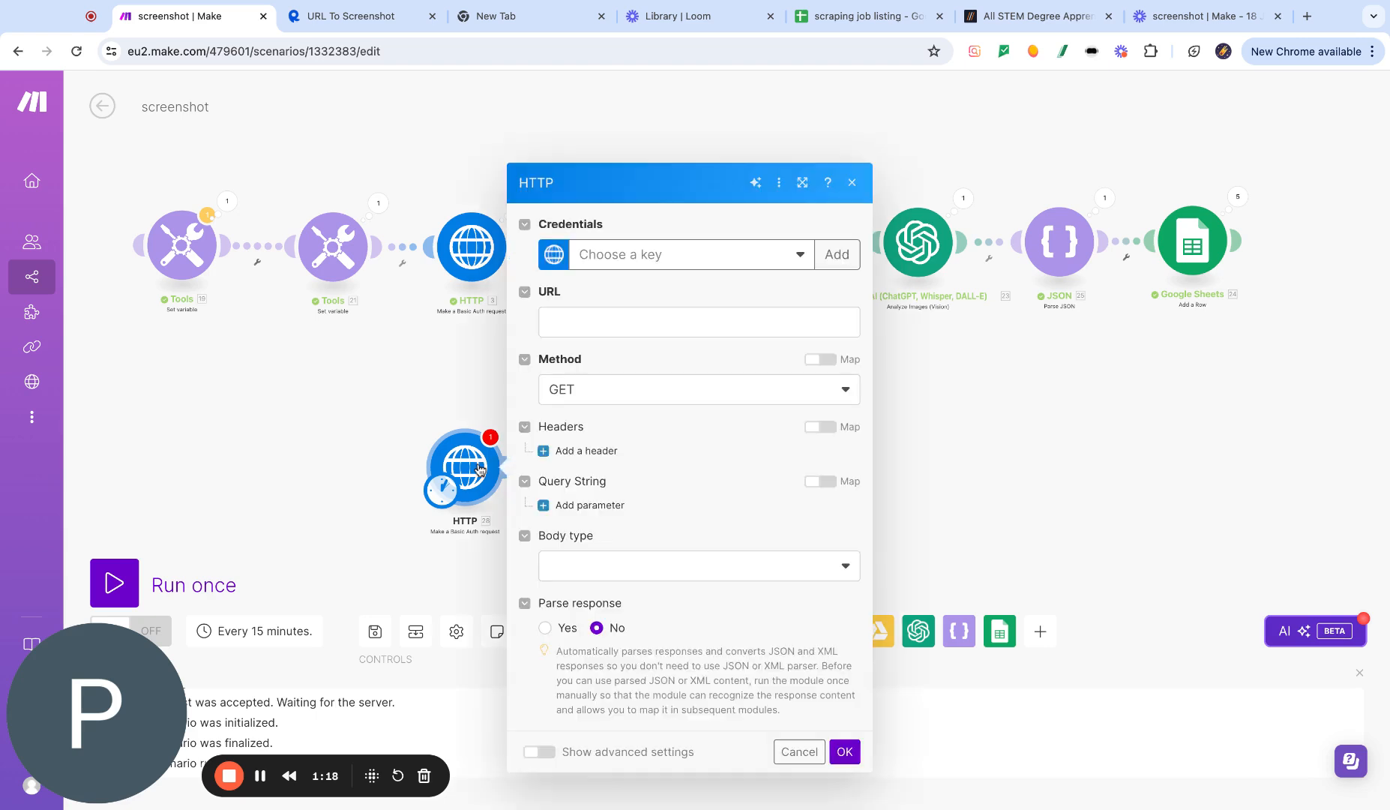
pyautogui.click(787, 254)
pyautogui.click(695, 282)
# - Copy the request URL from the API's cURL snippet and paste it into the HTTP module's URL field
pyautogui.click(619, 321)
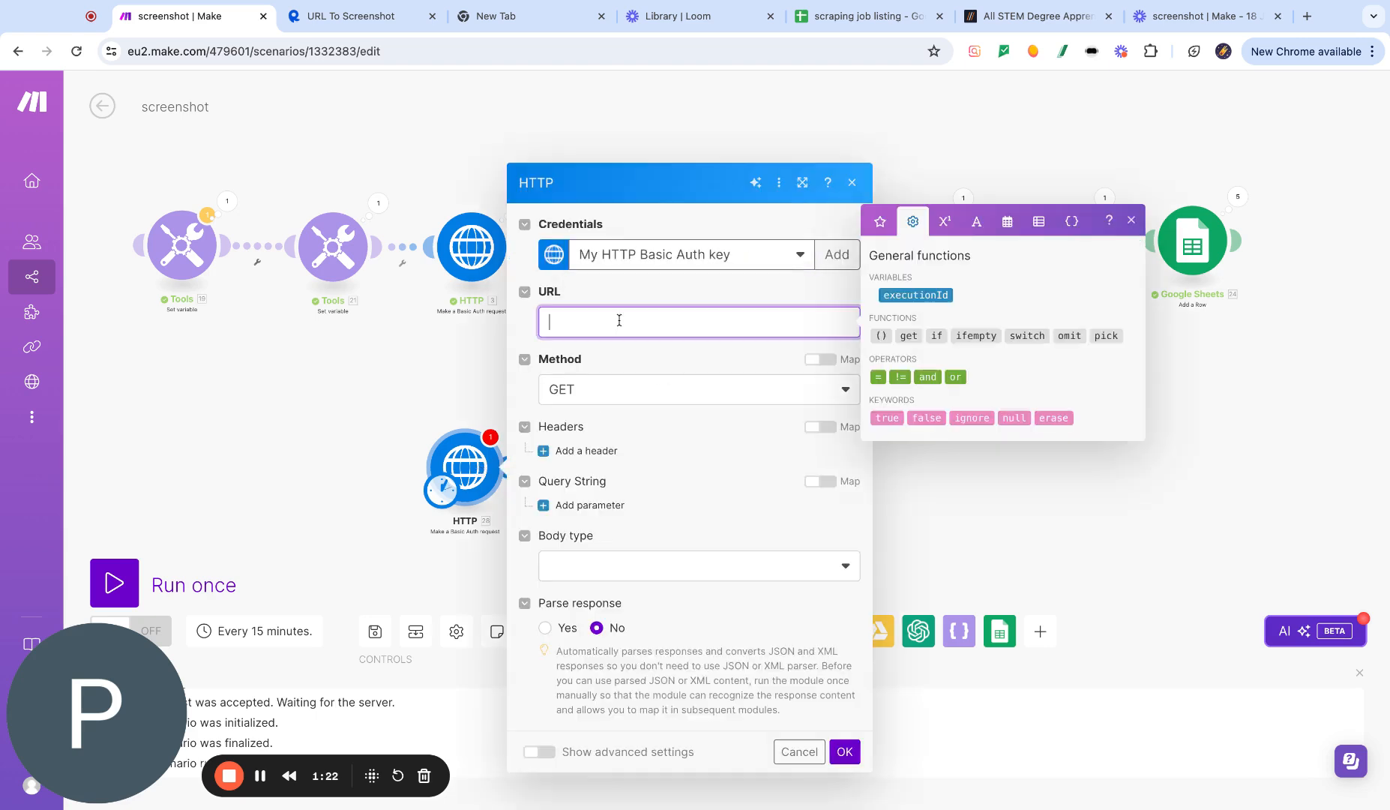
pyautogui.click(387, 29)
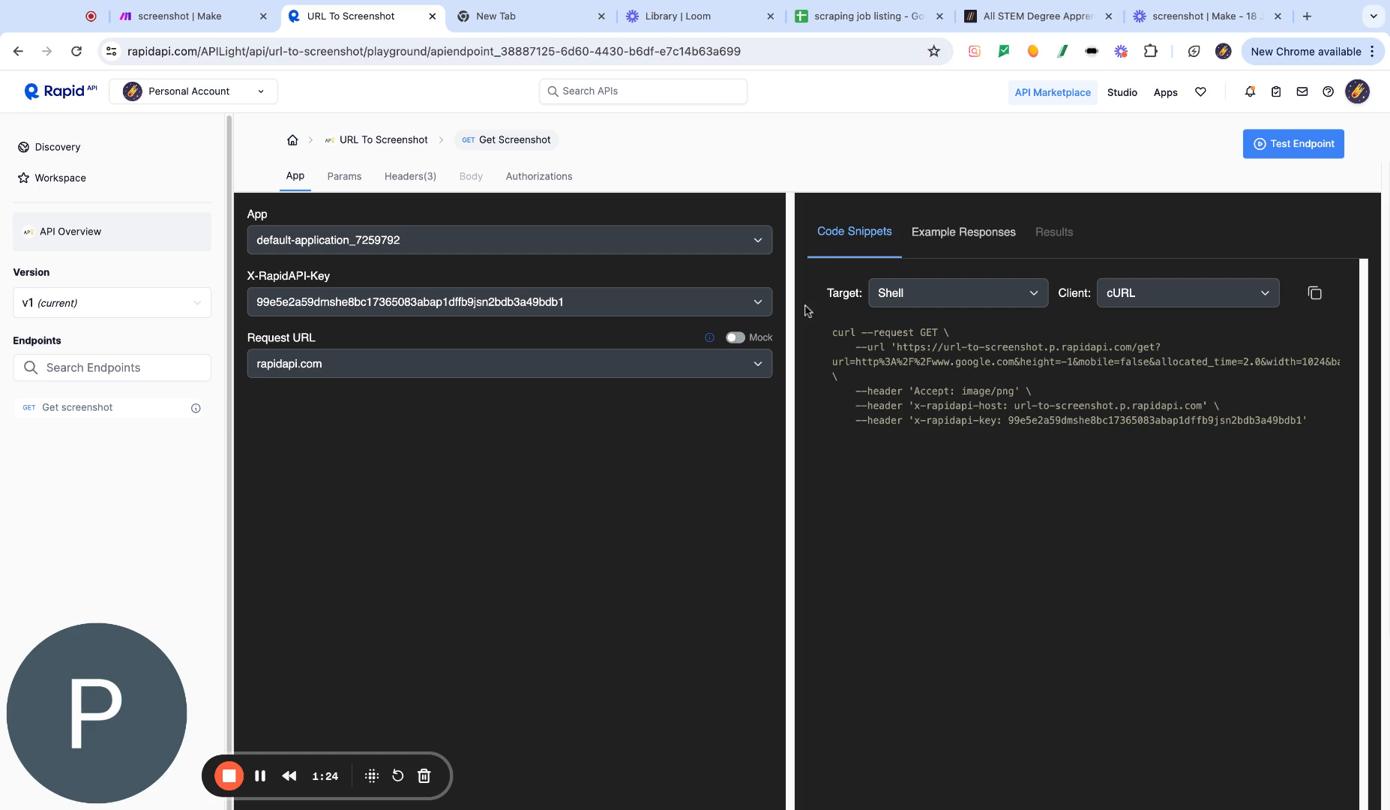
pyautogui.moveTo(896, 346); pyautogui.dragTo(1341, 372)
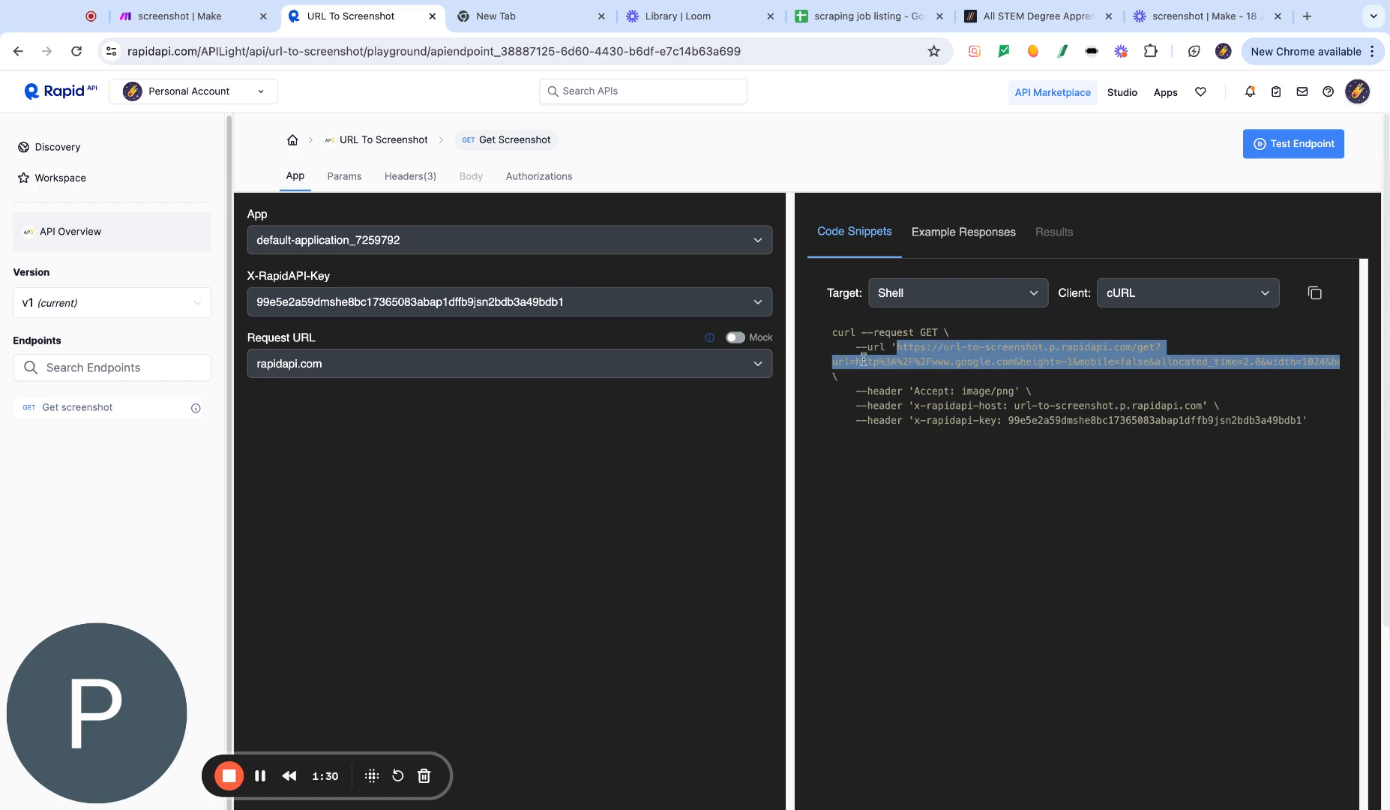
pyautogui.click(208, 24)
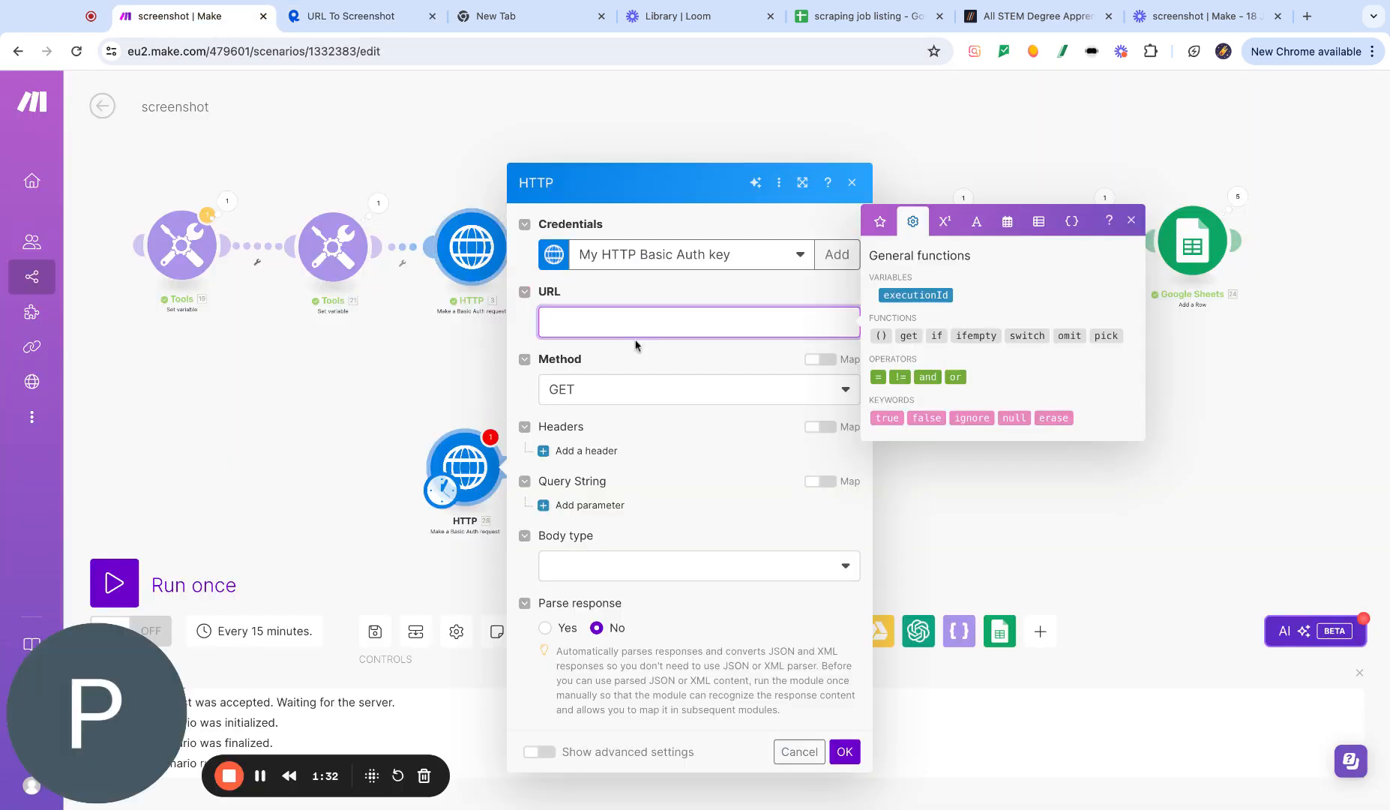
pyautogui.write("https://url-to-screenshot.p.rapidapi.com/get?url=http%3A%2F%2Fwww.google.com&height=-1&mobile=false&allocated_time=2.0&width=1024&base64=false'")
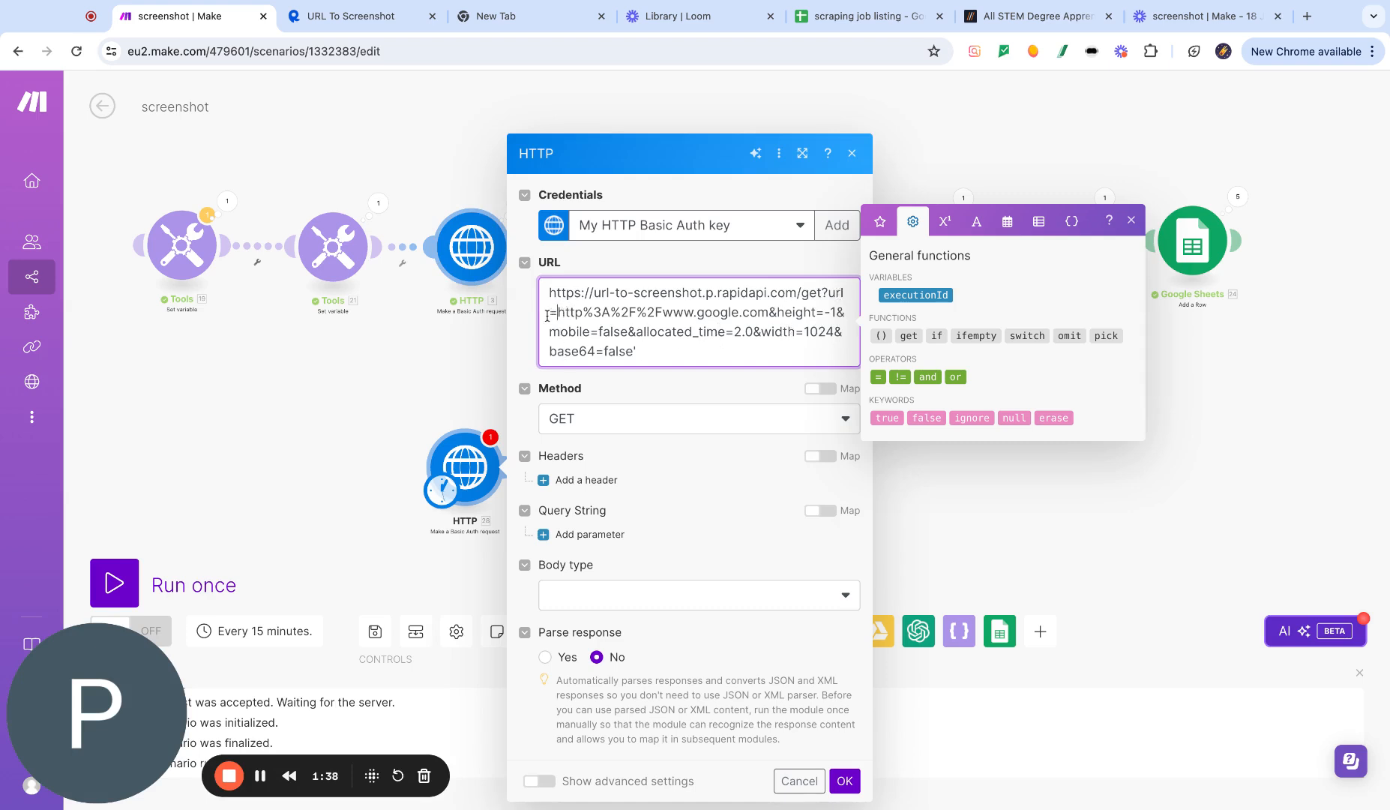
pyautogui.moveTo(557, 312); pyautogui.dragTo(767, 311)
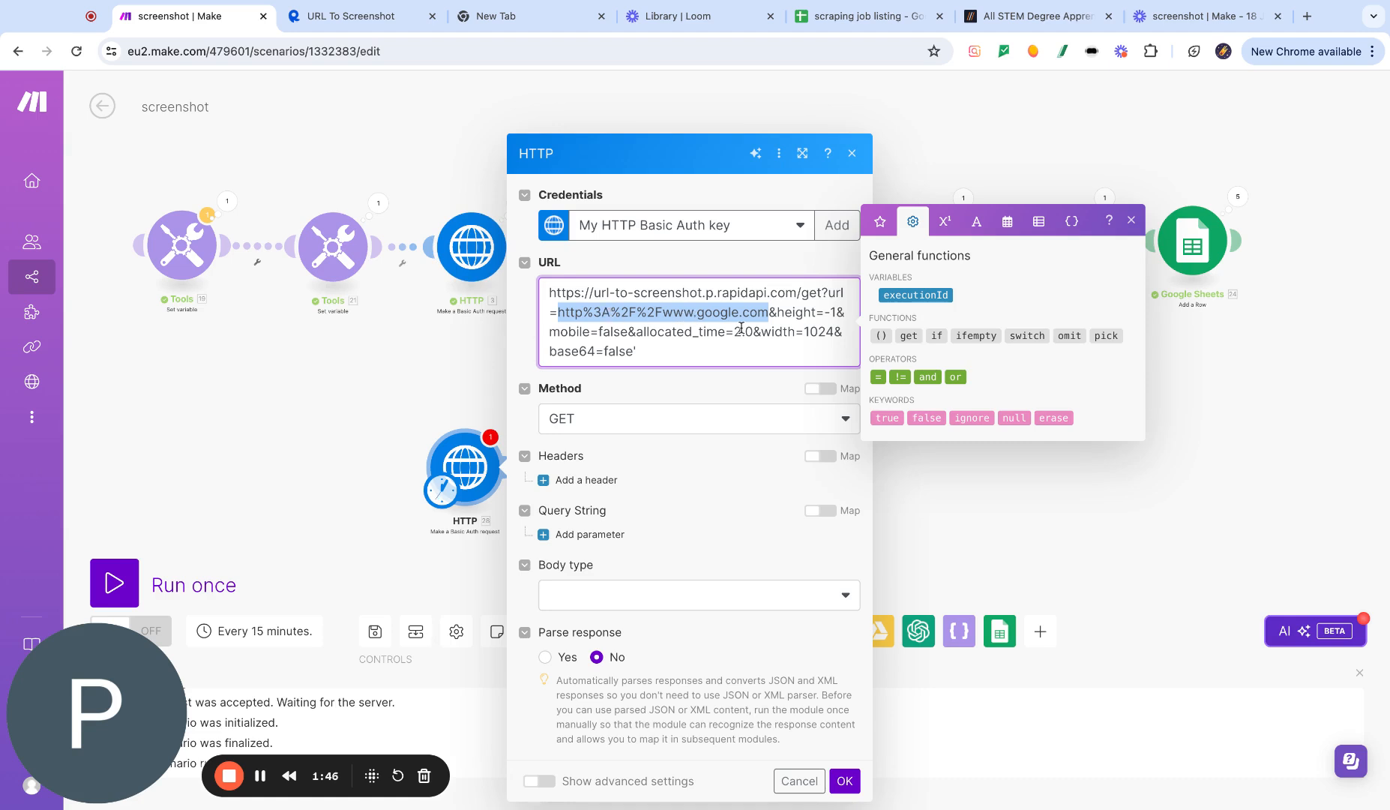
pyautogui.click(313, 431)
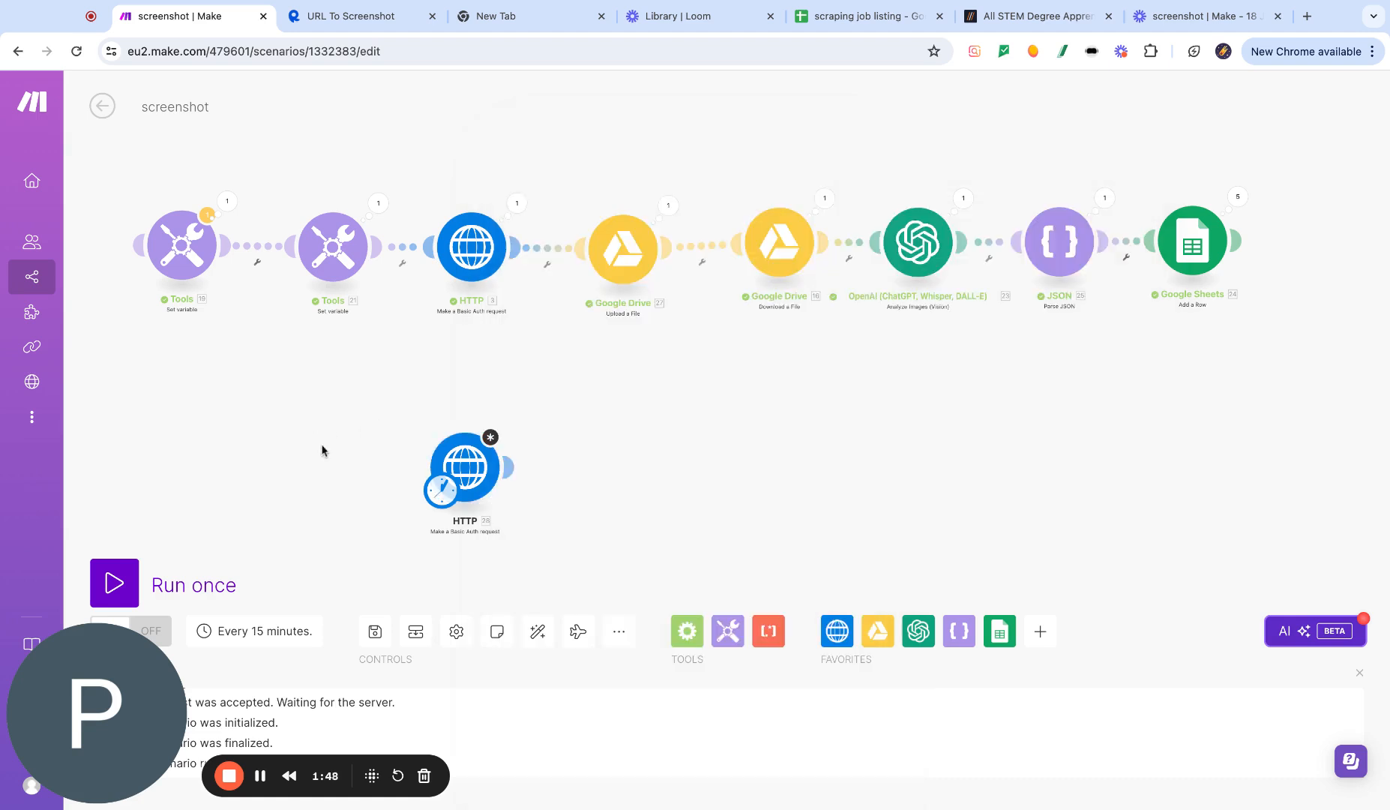
# - Add a Tools Set variable module and link it in front of the new HTTP module
pyautogui.click(727, 631)
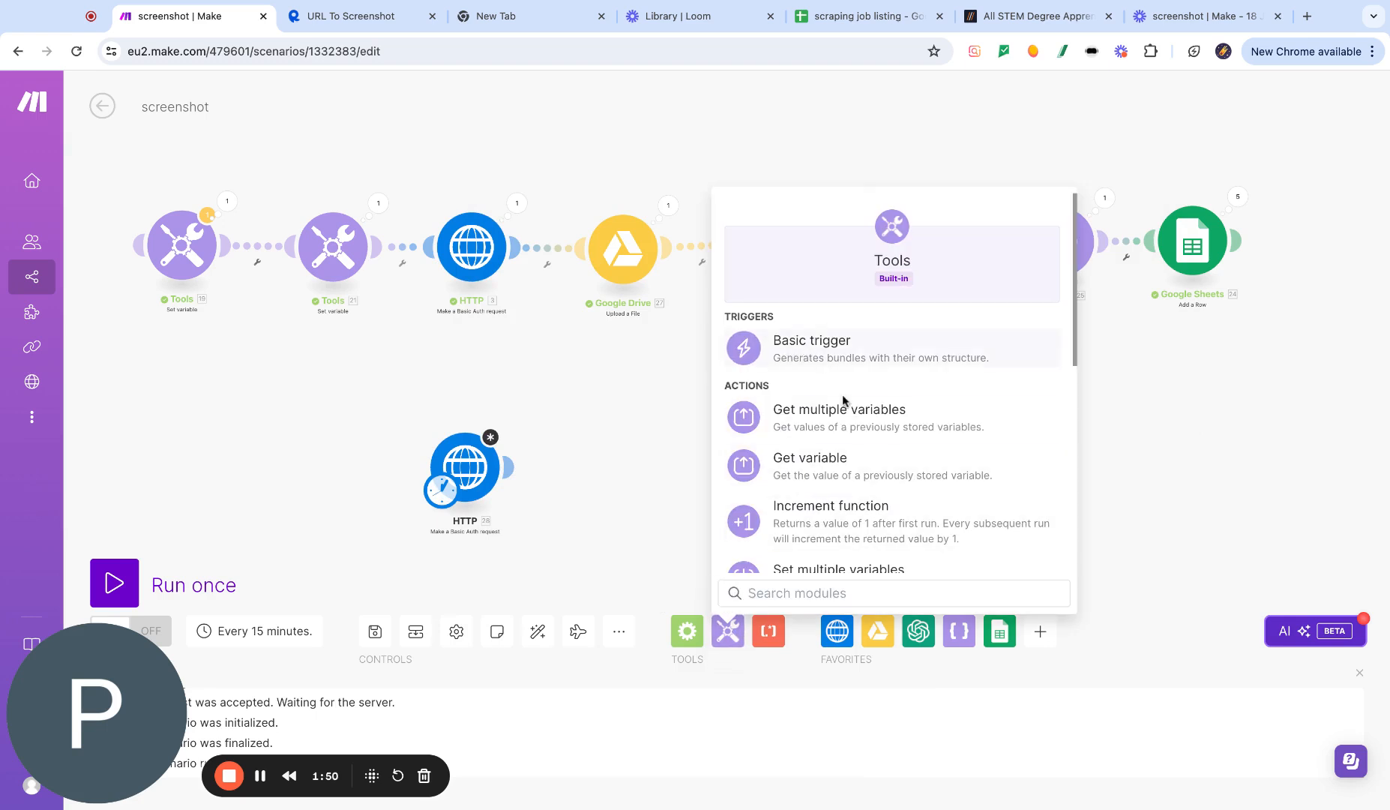
pyautogui.scroll(-2, 838, 478)
pyautogui.scroll(-1, 838, 477)
pyautogui.click(832, 534)
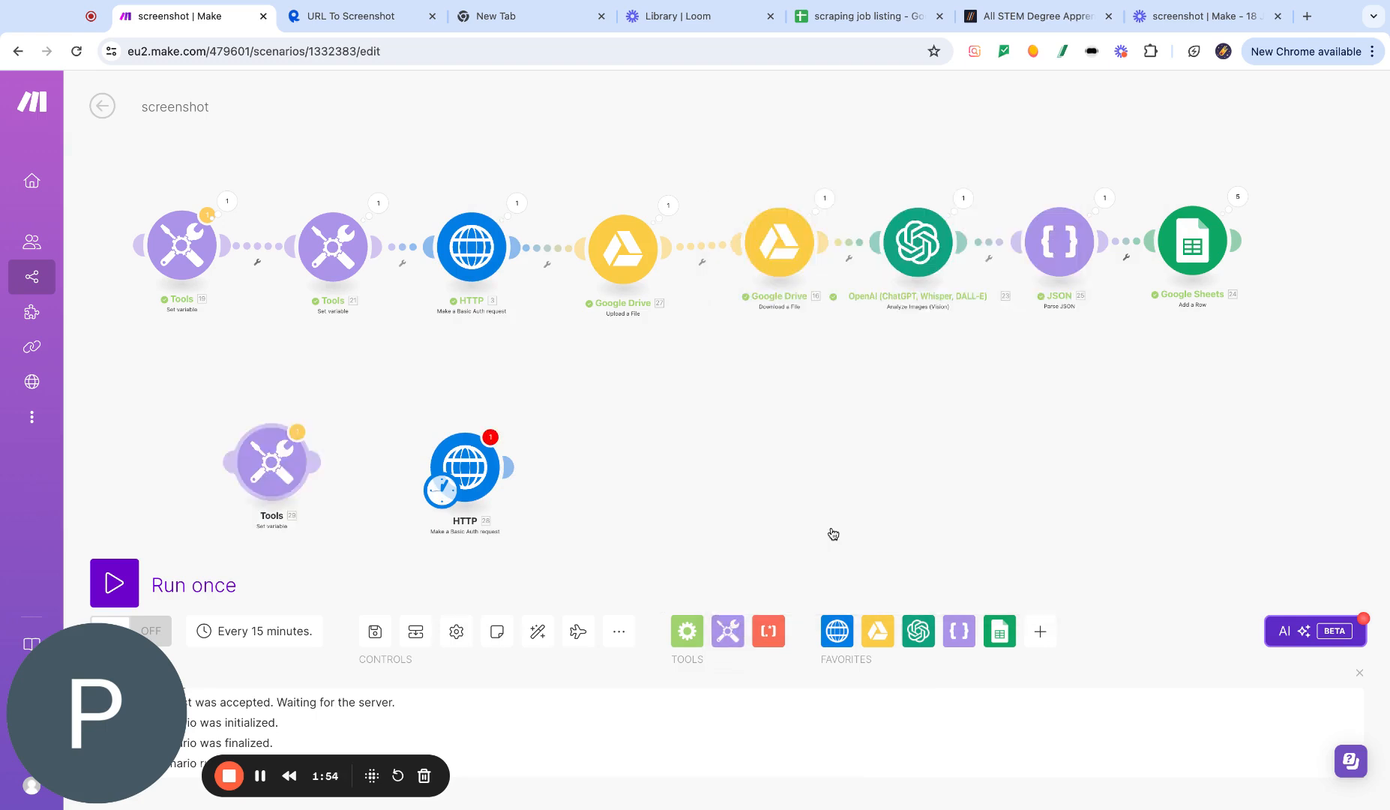
pyautogui.moveTo(317, 462); pyautogui.dragTo(381, 486)
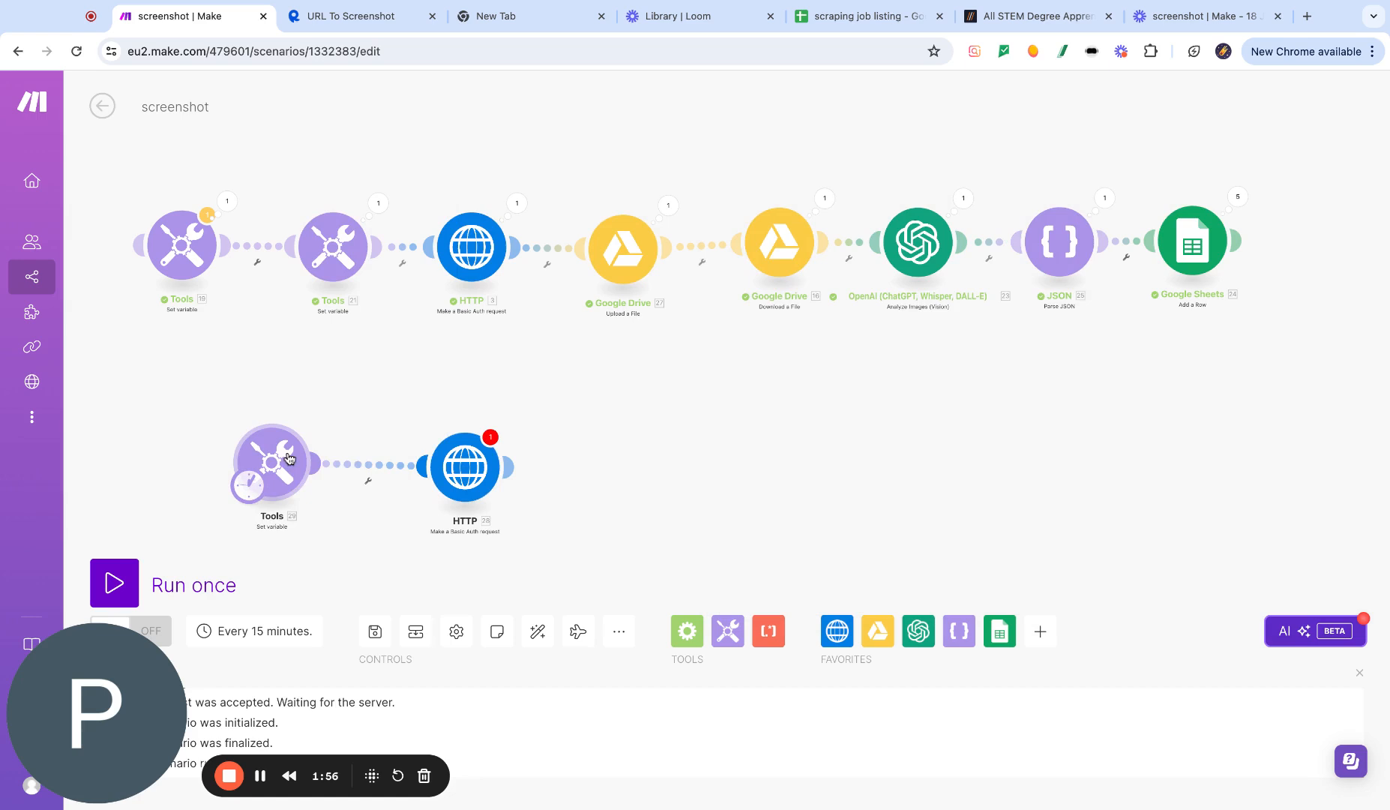
# - Set the Tools variable name to "url" and its value to the gradcracker degree apprenticeships page address
pyautogui.click(288, 461)
pyautogui.click(393, 407)
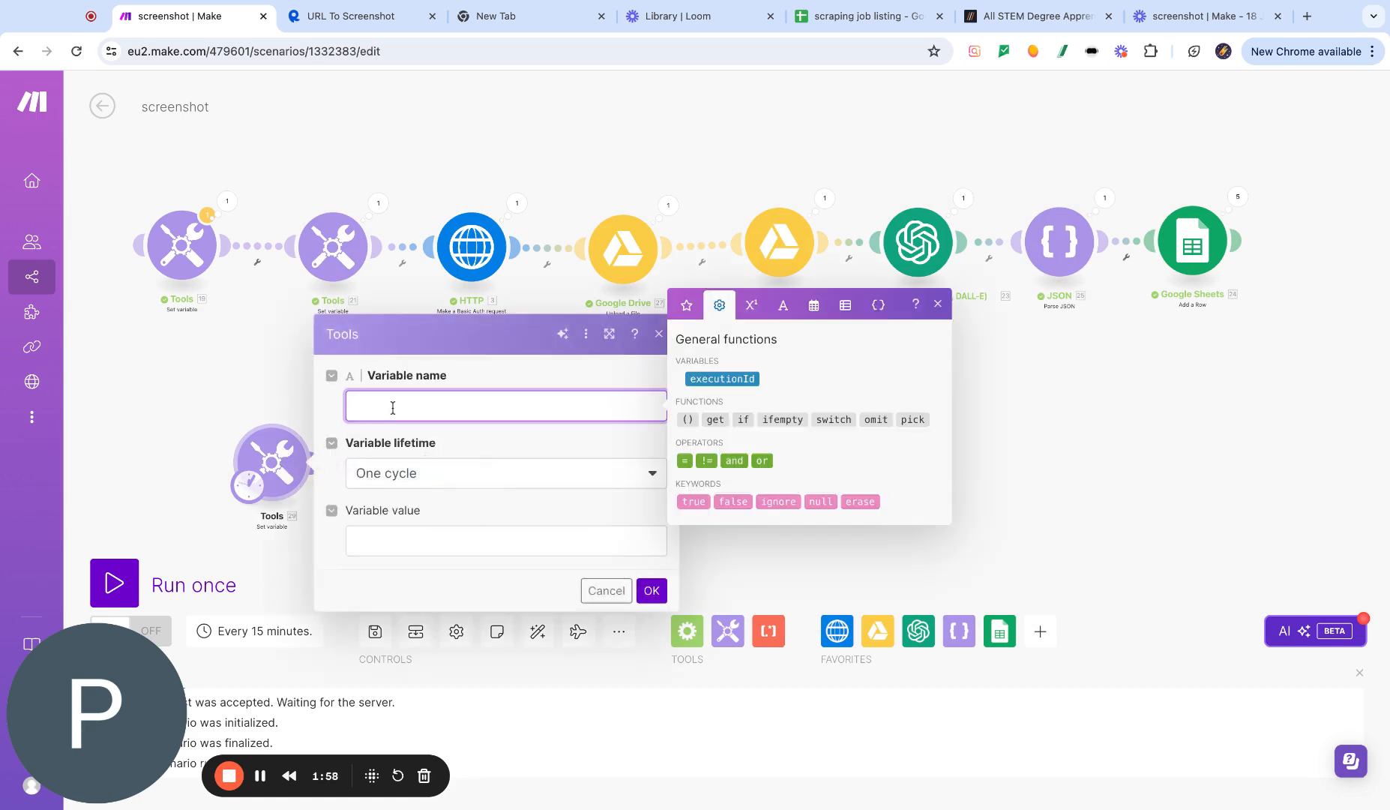
pyautogui.write('url')
pyautogui.click(394, 534)
pyautogui.click(1038, 16)
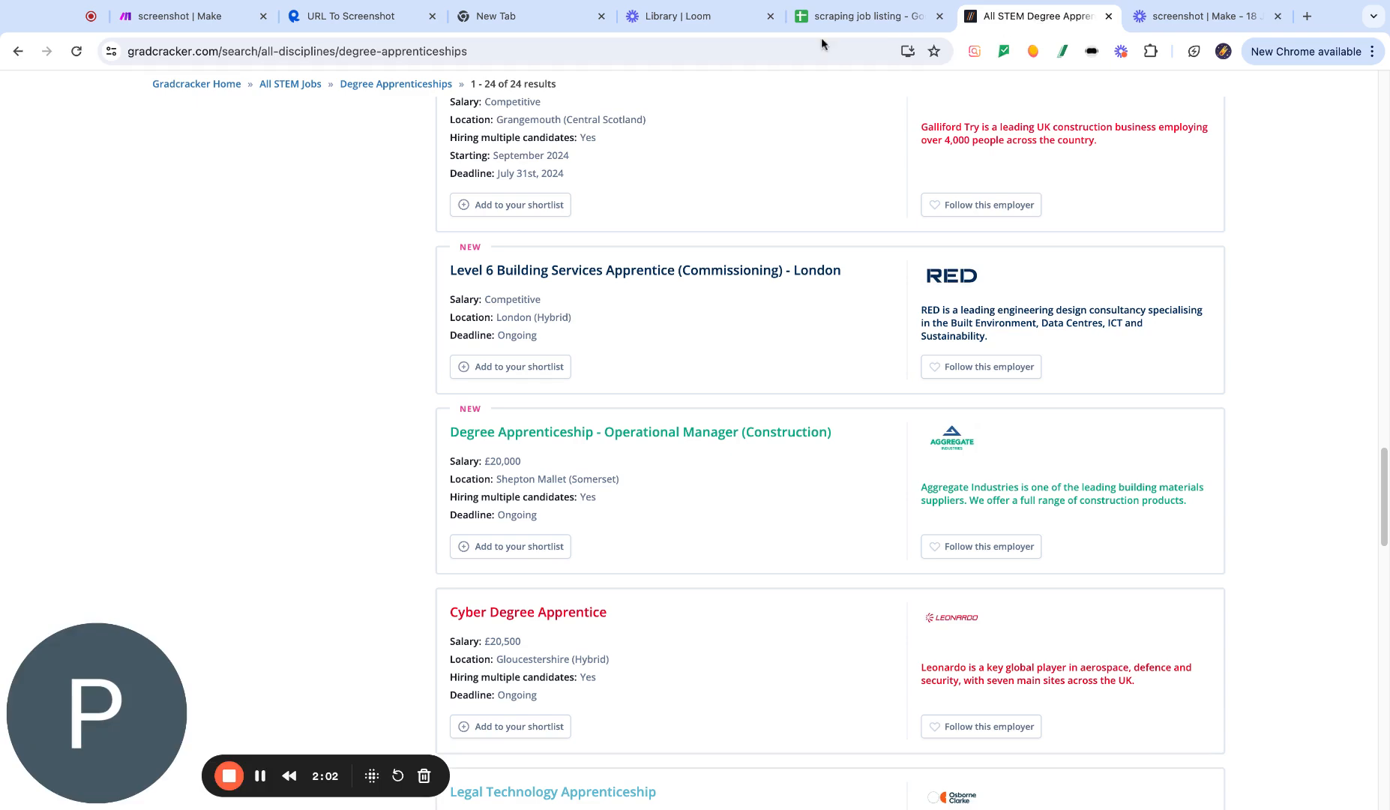
pyautogui.click(508, 50)
pyautogui.hotkey('ctrl', 'c')
pyautogui.click(192, 16)
pyautogui.hotkey('ctrl', 'v')
pyautogui.click(654, 610)
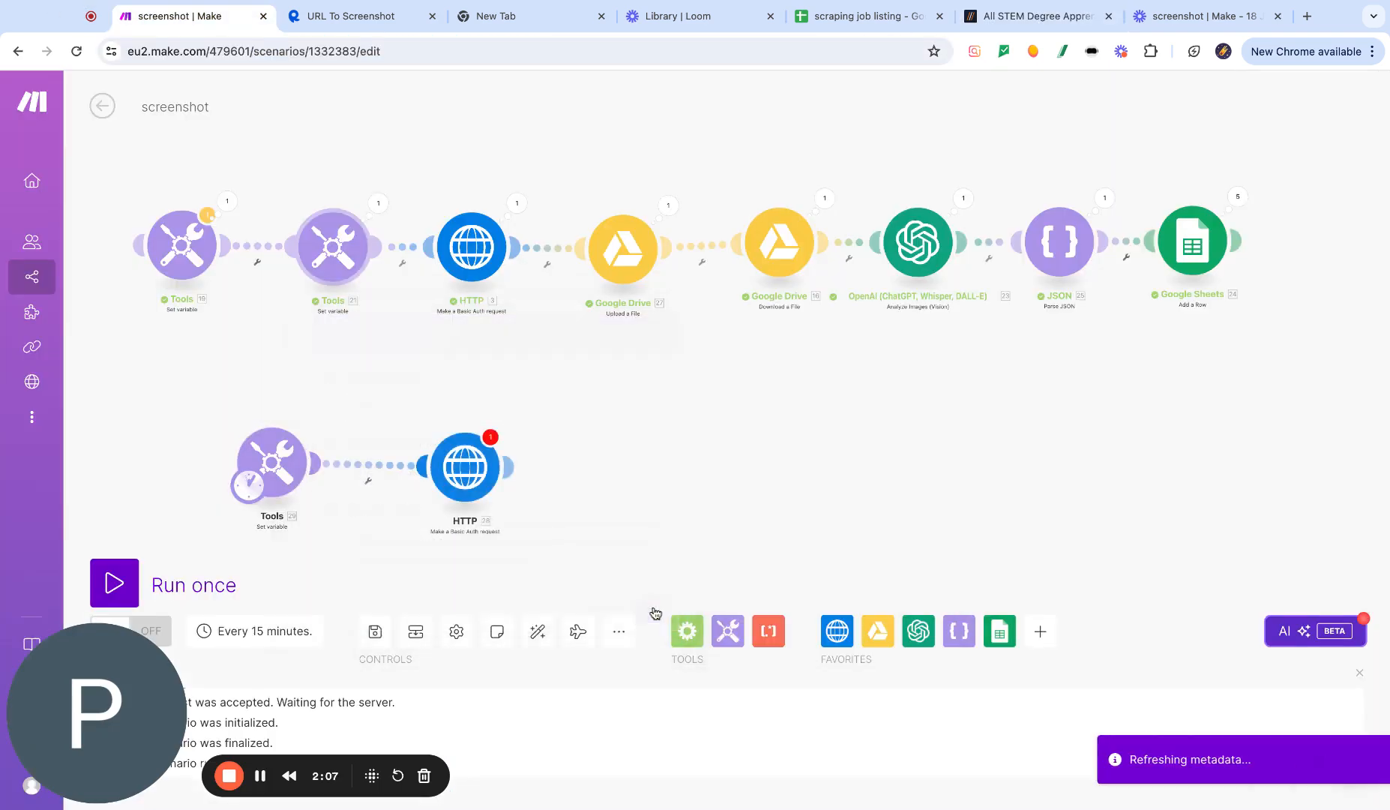
# - Delete the example google.com address after "url=" in the HTTP module's URL and save the module
pyautogui.click(456, 514)
pyautogui.click(556, 313)
pyautogui.hotkey('shift', 'Right')
pyautogui.hotkey('shift', 'Right')
pyautogui.hotkey('shift', 'Right')
pyautogui.hotkey('shift', 'Right')
pyautogui.hotkey('shift', 'Right')
pyautogui.hotkey('shift', 'Right')
pyautogui.hotkey('shift', 'Right')
pyautogui.hotkey('shift', 'Right')
pyautogui.hotkey('shift', 'Right')
pyautogui.hotkey('shift', 'Right')
pyautogui.hotkey('shift', 'Right')
pyautogui.hotkey('shift', 'Right')
pyautogui.hotkey('shift', 'Right')
pyautogui.hotkey('shift', 'Right')
pyautogui.hotkey('shift', 'Right')
pyautogui.hotkey('shift', 'Right')
pyautogui.hotkey('shift', 'Right')
pyautogui.hotkey('shift', 'Right')
pyautogui.hotkey('shift', 'Right')
pyautogui.hotkey('shift', 'Right')
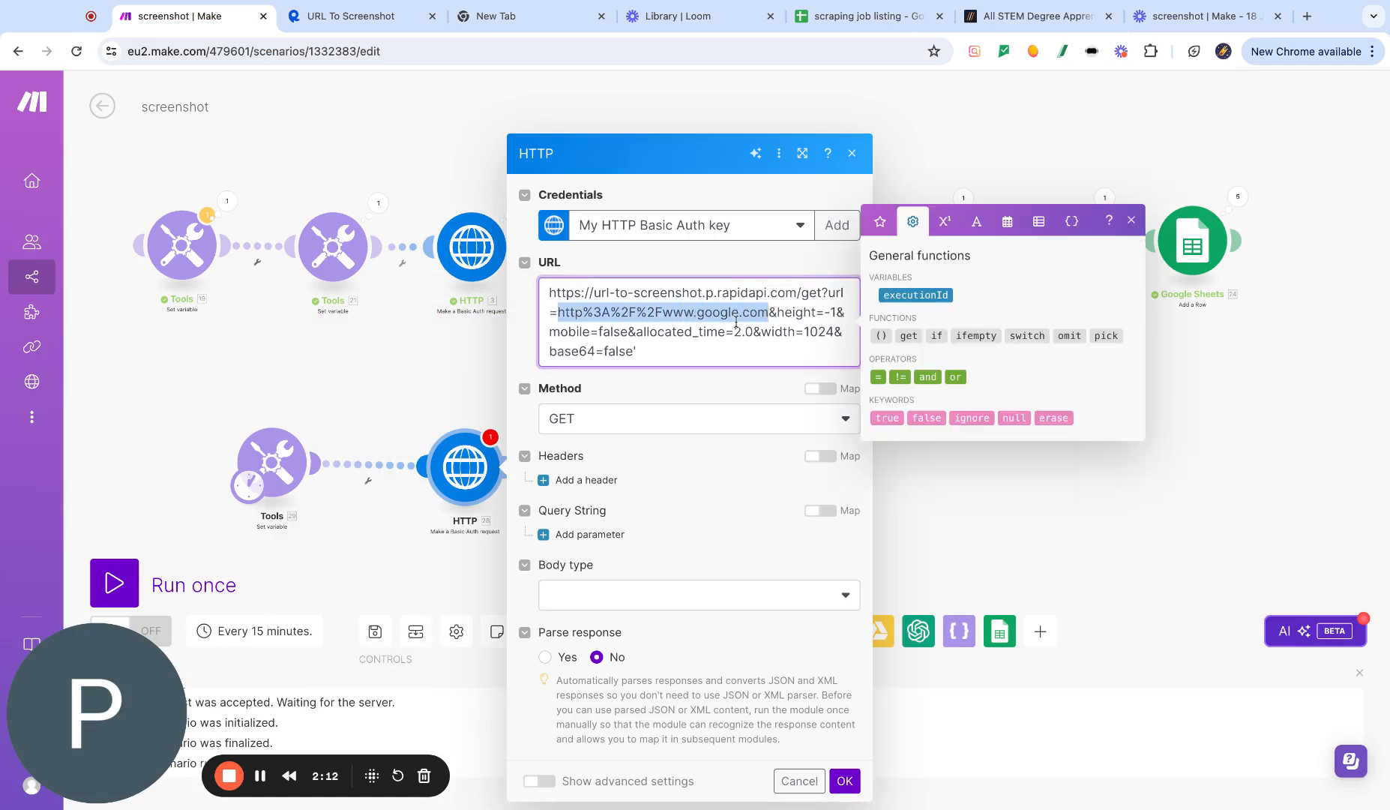
pyautogui.press('BackSpace')
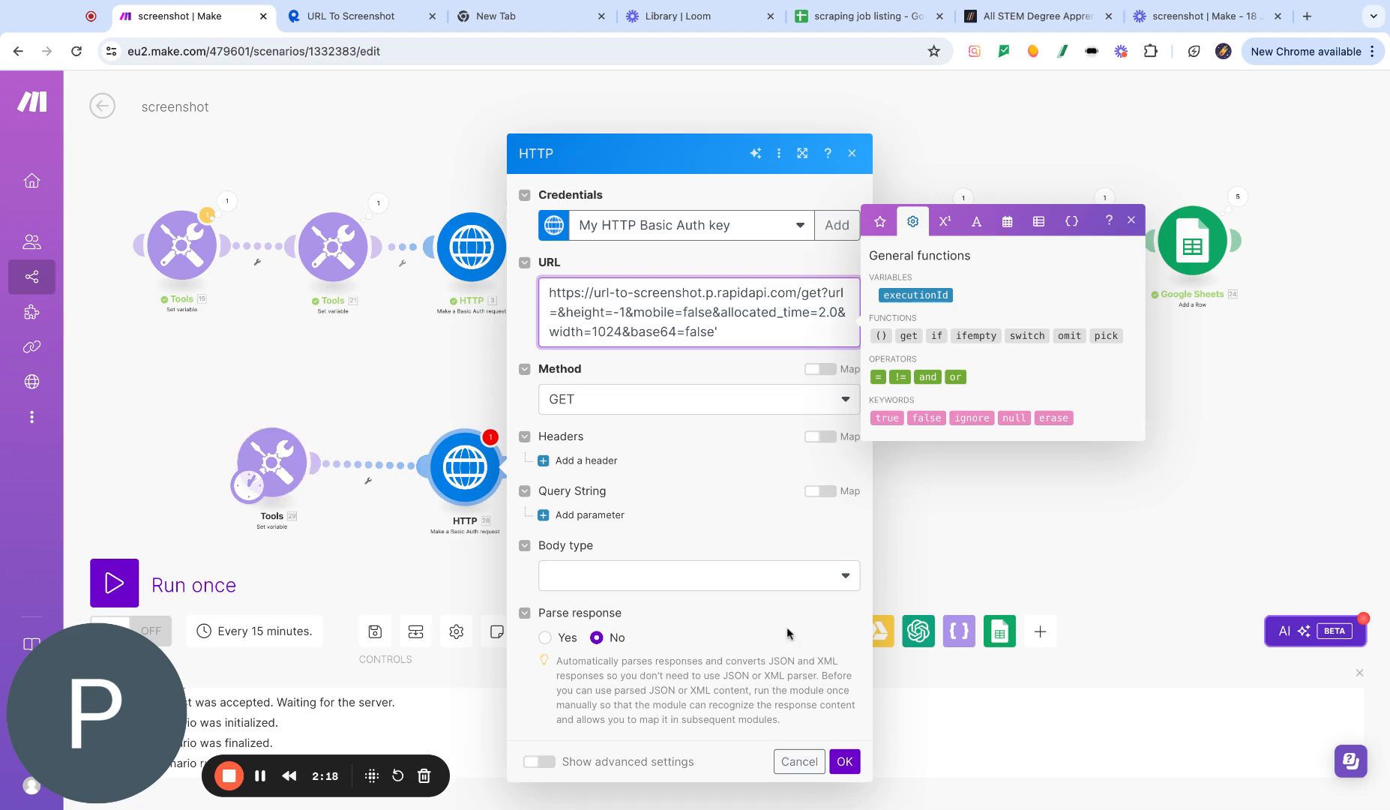
pyautogui.click(848, 760)
# - Map the Tools module's url variable into the HTTP URL right after "url="
pyautogui.click(274, 463)
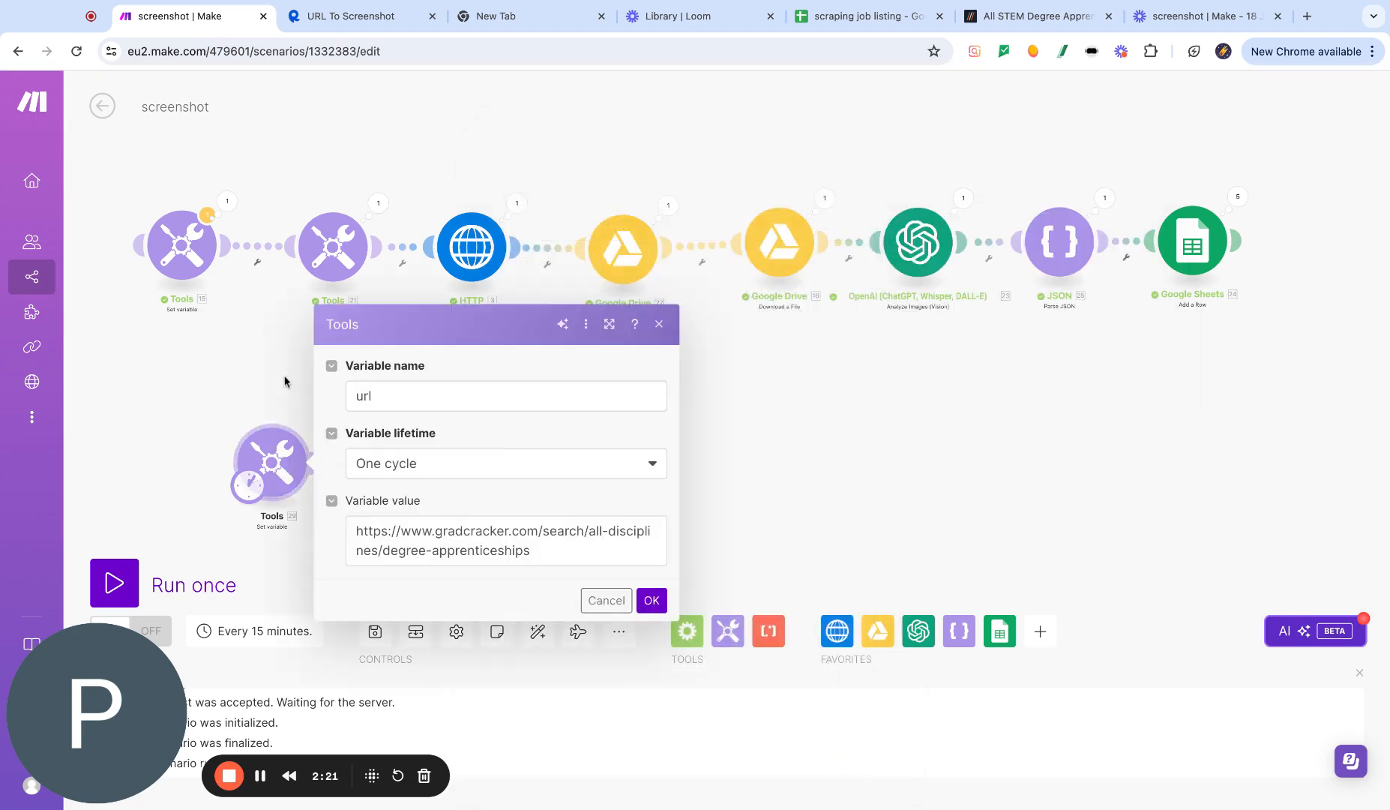
pyautogui.click(651, 600)
pyautogui.click(438, 456)
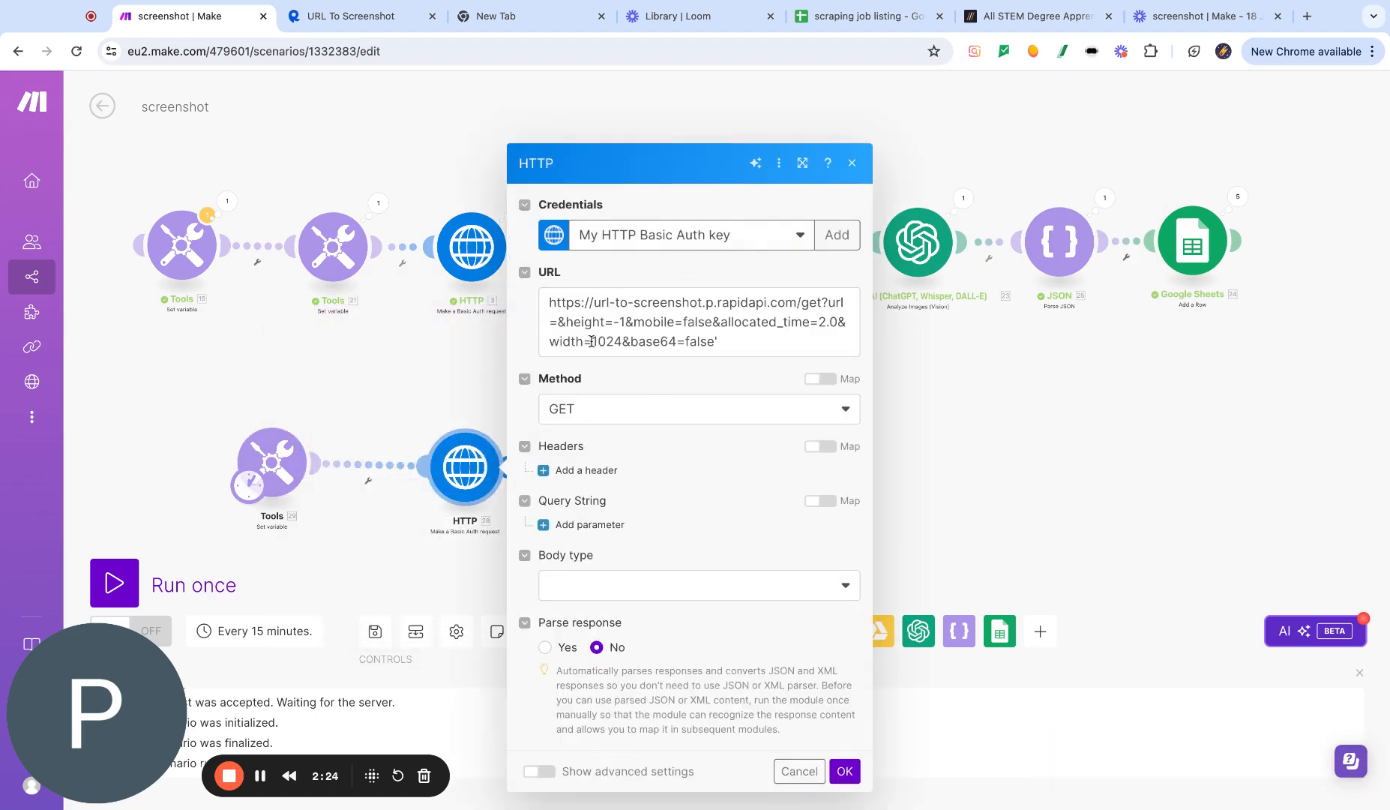
pyautogui.click(558, 327)
pyautogui.click(902, 376)
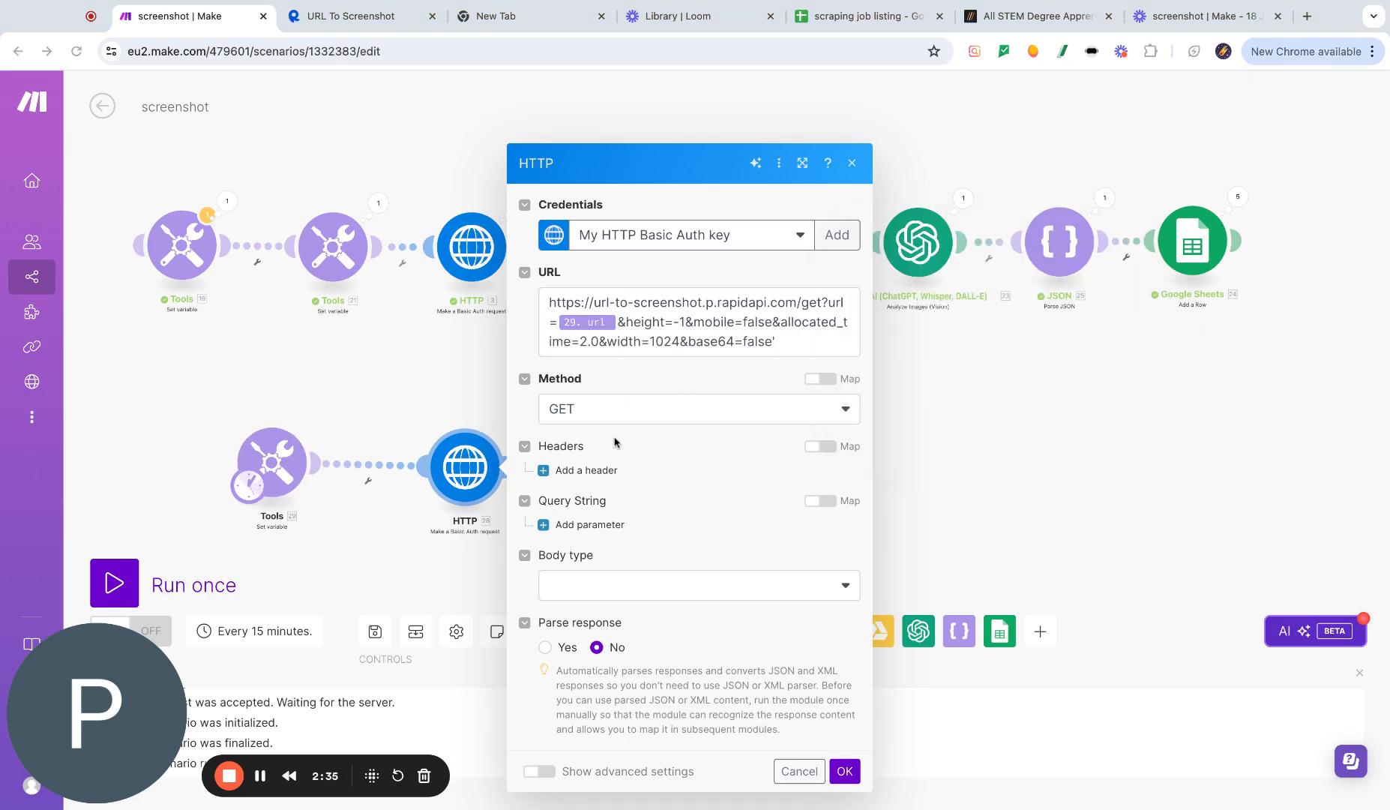
# - Add an Accept header with value image/png to the new HTTP module, copied from the RapidAPI code snippet
pyautogui.click(363, 19)
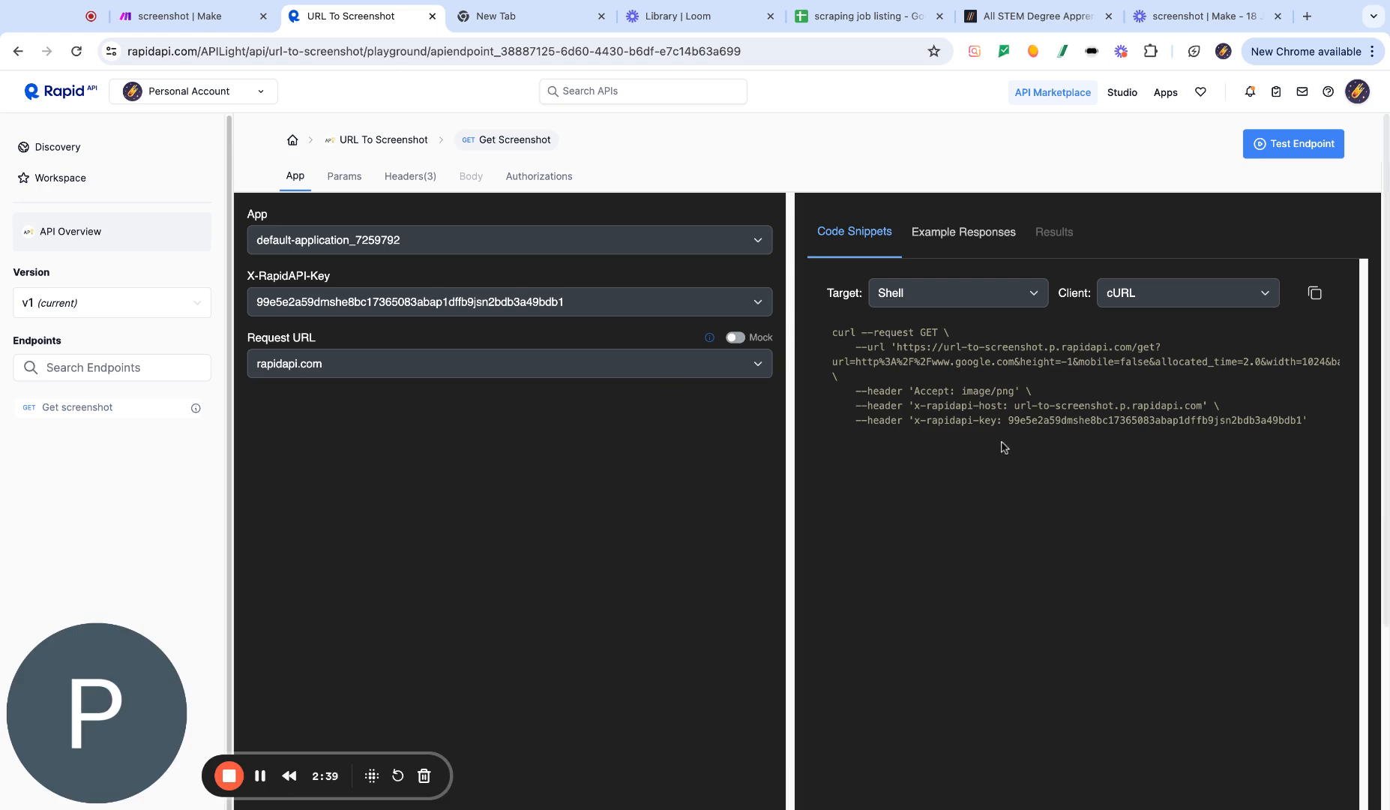
pyautogui.moveTo(860, 391); pyautogui.dragTo(1308, 420)
pyautogui.click(1017, 398)
pyautogui.moveTo(1016, 391); pyautogui.dragTo(962, 392)
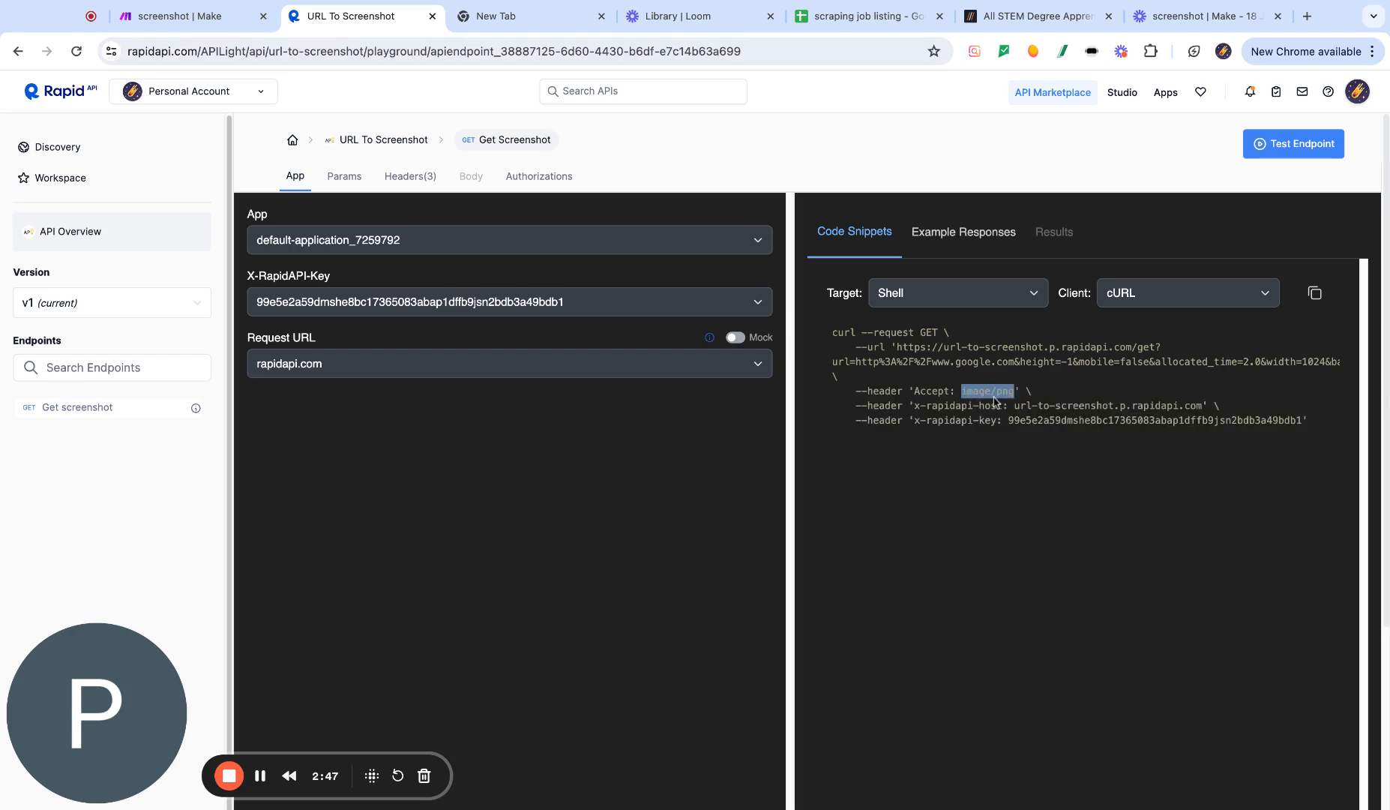
pyautogui.click(197, 16)
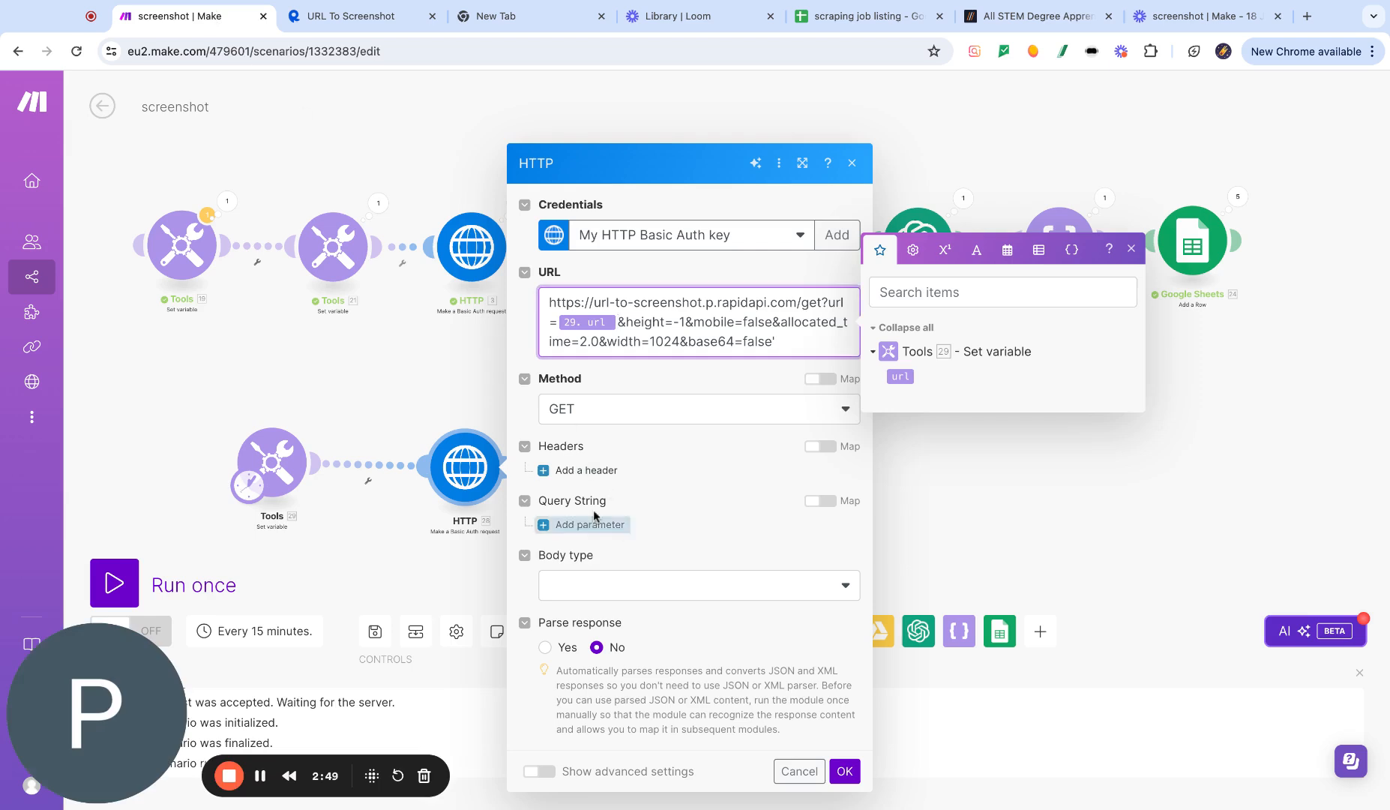
pyautogui.click(596, 471)
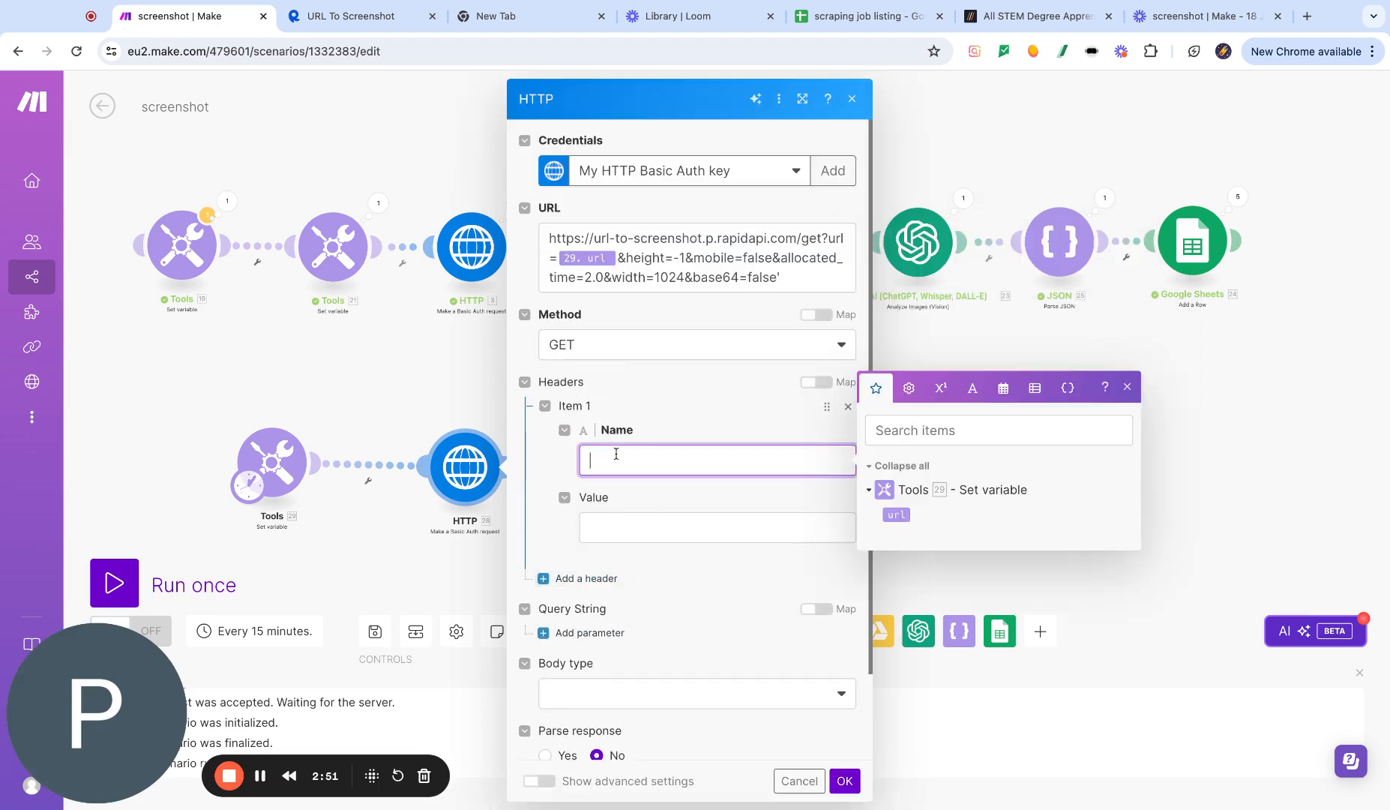
pyautogui.write('Accept')
pyautogui.click(642, 521)
pyautogui.write('image/png')
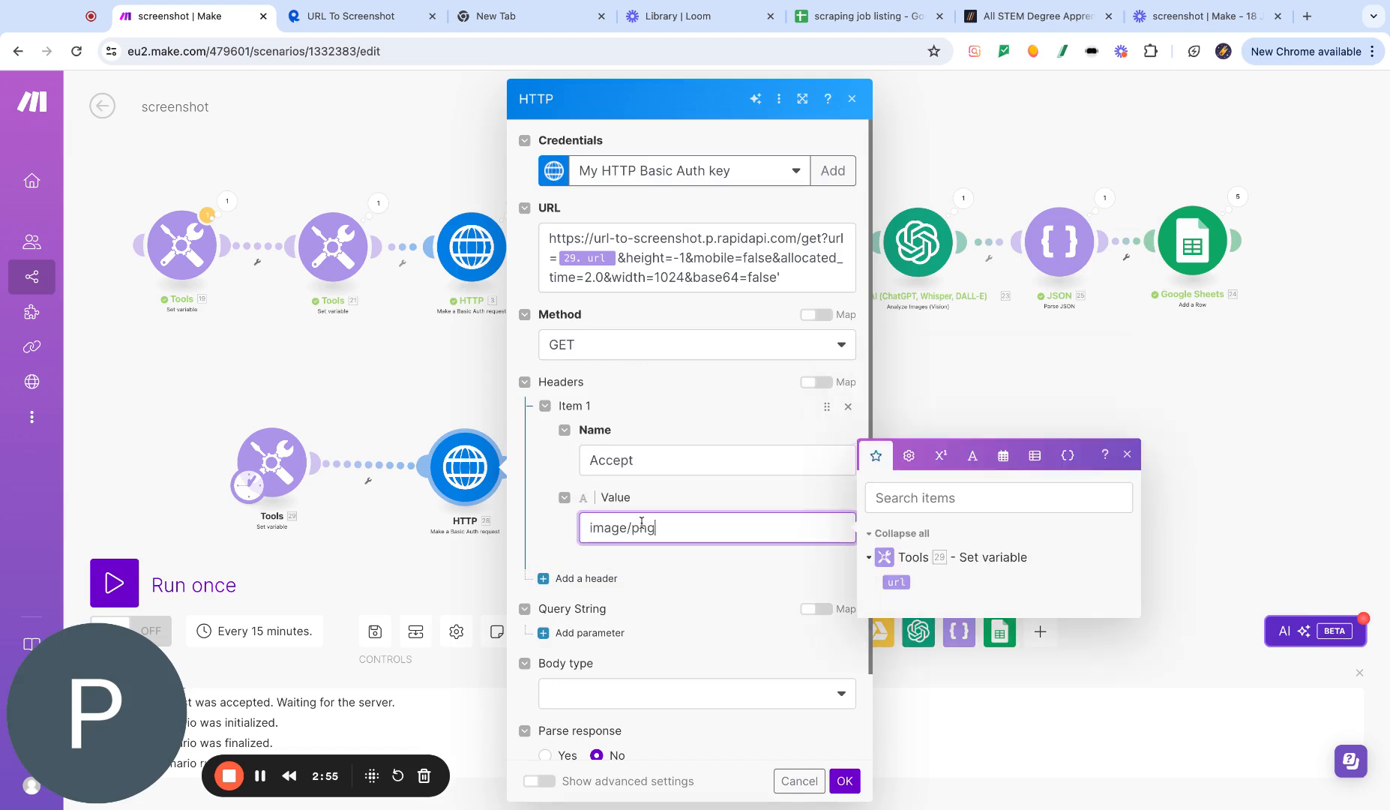
pyautogui.click(765, 616)
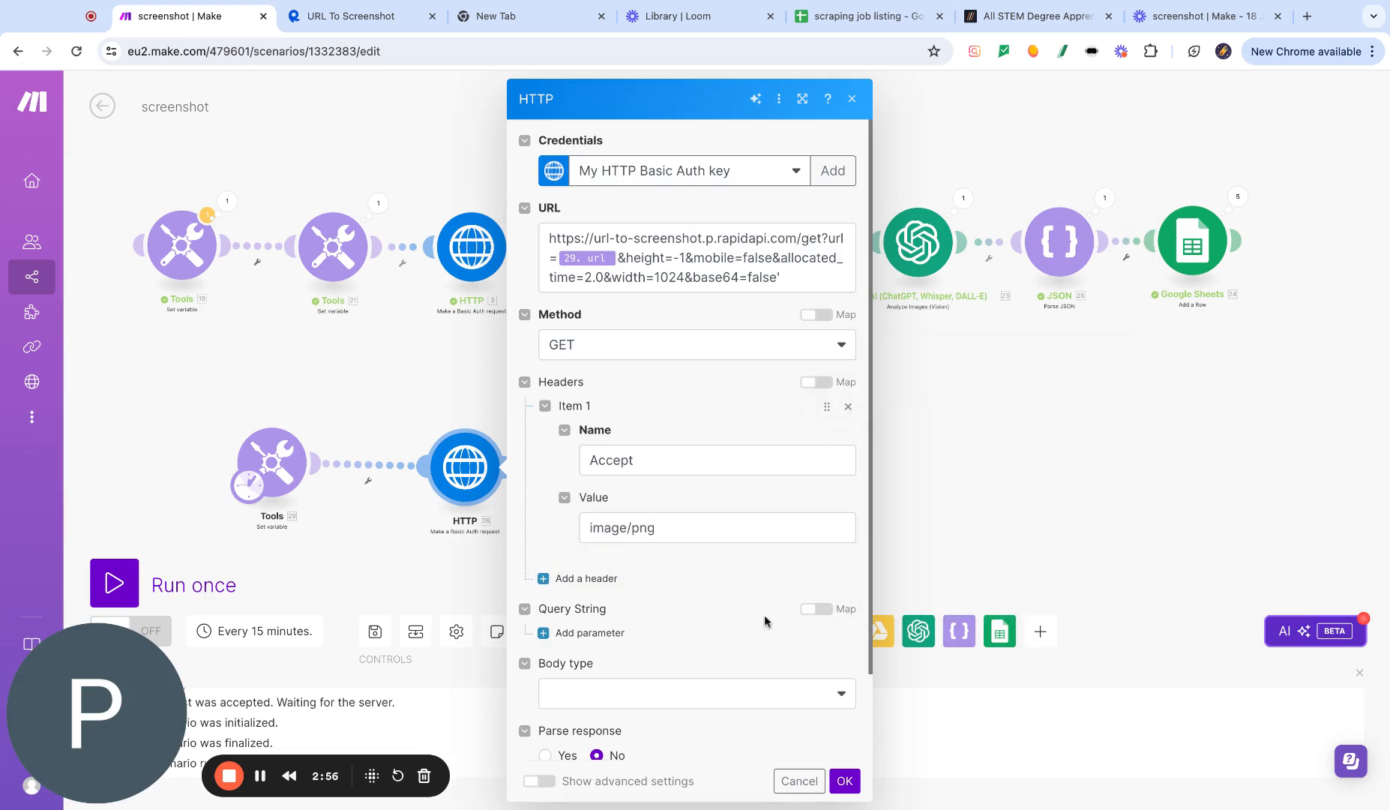
# - Add an x-rapidapi-host header with value url-to-screenshot.p.rapidapi.com, copied from the RapidAPI snippet
pyautogui.click(353, 16)
pyautogui.moveTo(949, 391); pyautogui.dragTo(908, 391)
pyautogui.moveTo(1017, 392); pyautogui.dragTo(921, 420)
pyautogui.click(1027, 442)
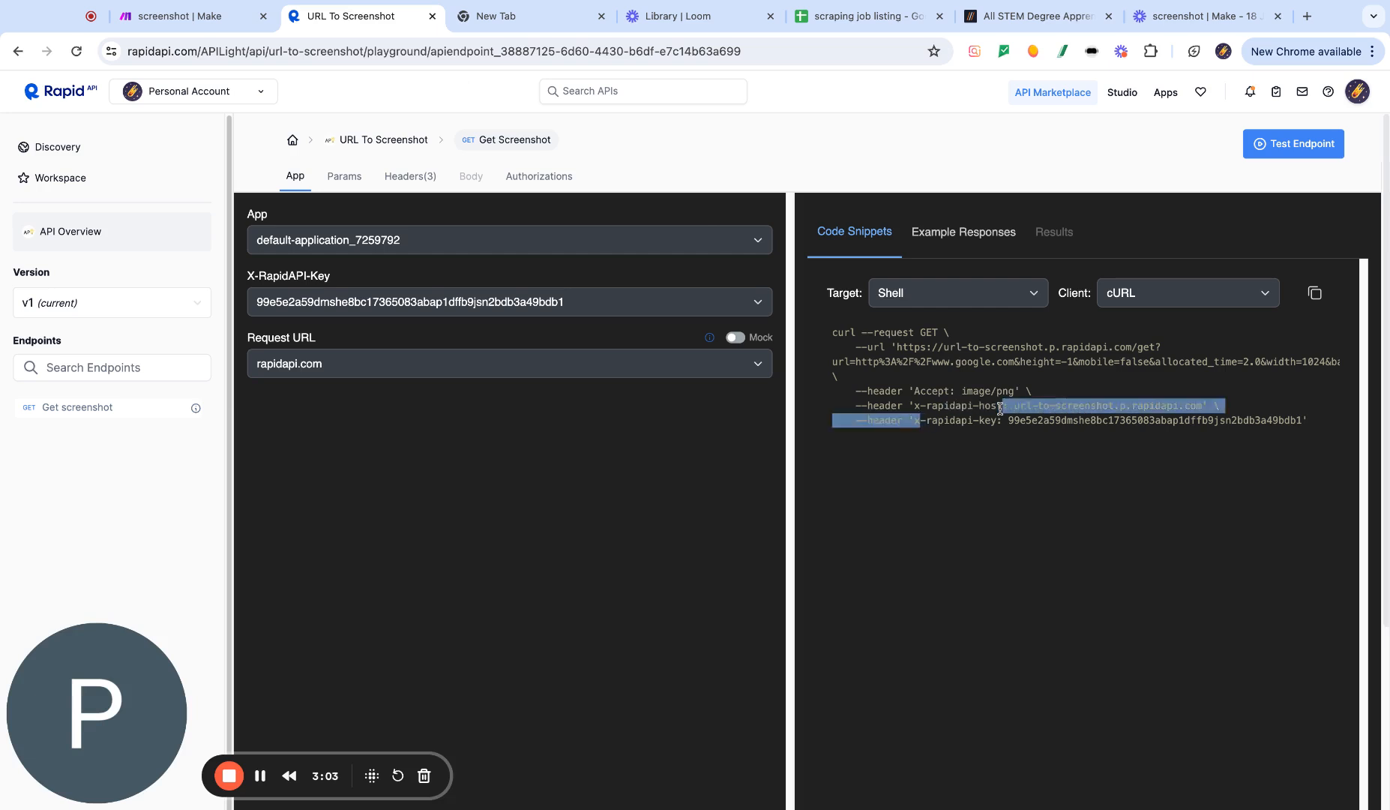
pyautogui.doubleClick(1001, 406)
pyautogui.hotkey('ctrl', 'shift', 'Tab')
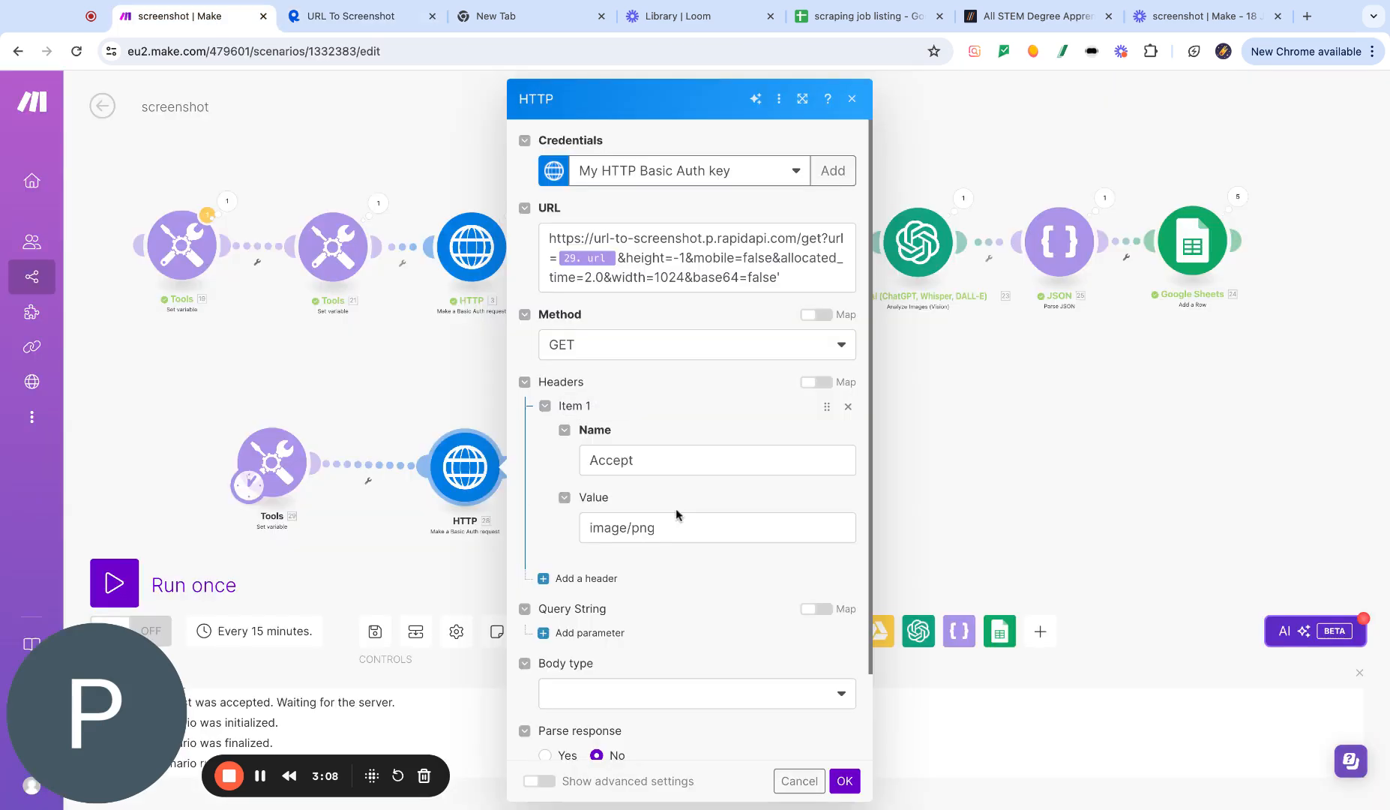
pyautogui.click(578, 579)
pyautogui.click(613, 631)
pyautogui.hotkey('ctrl', 'v')
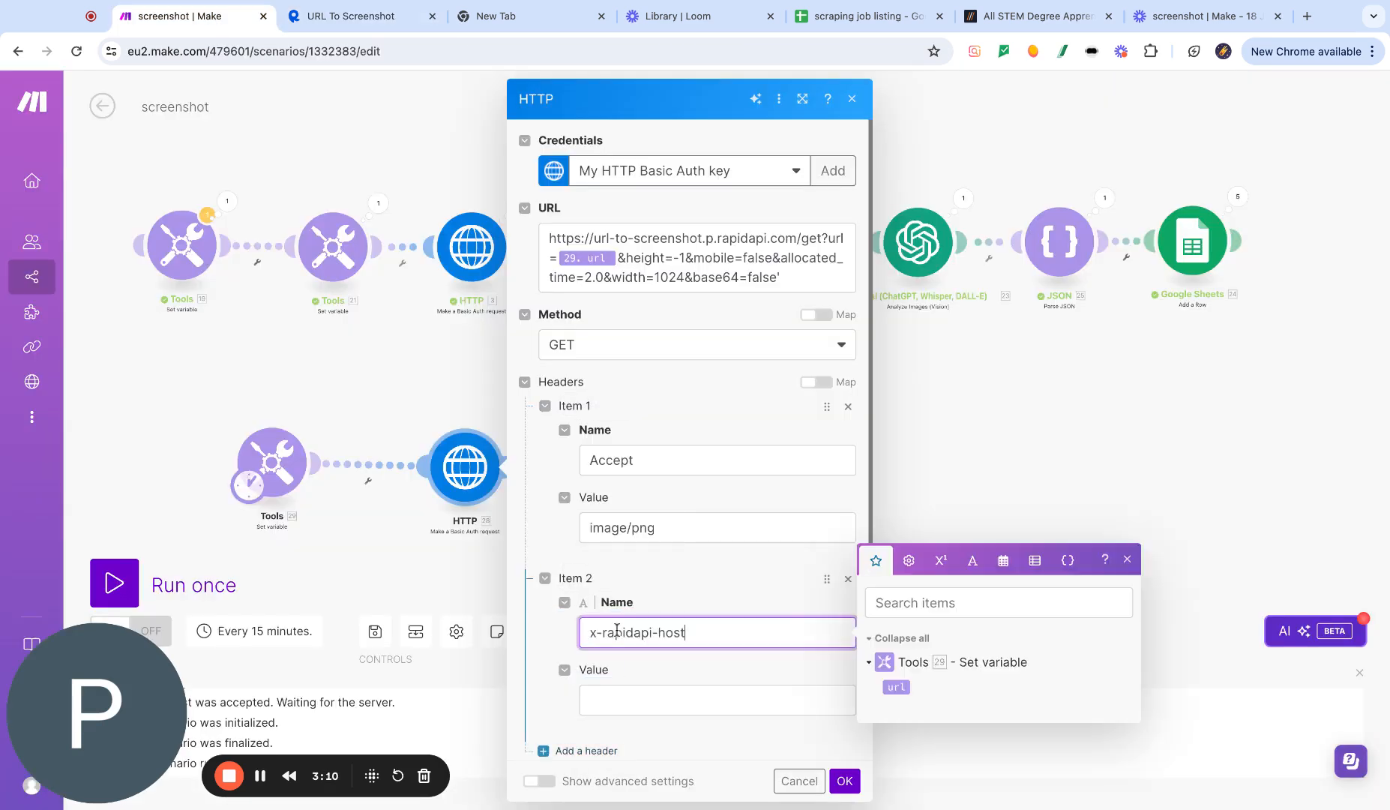
pyautogui.click(674, 700)
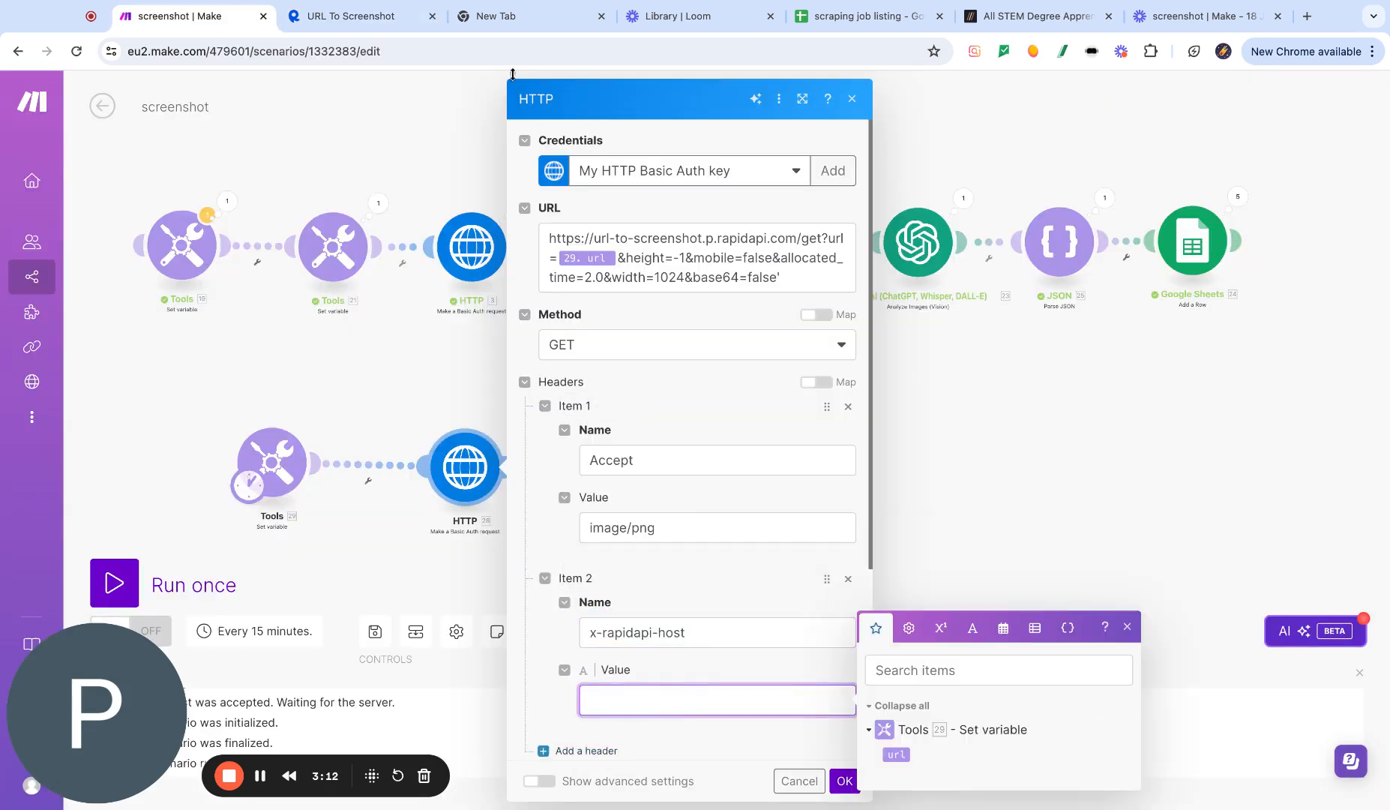
pyautogui.click(348, 16)
pyautogui.moveTo(1203, 406); pyautogui.dragTo(1020, 405)
pyautogui.press('super+c')
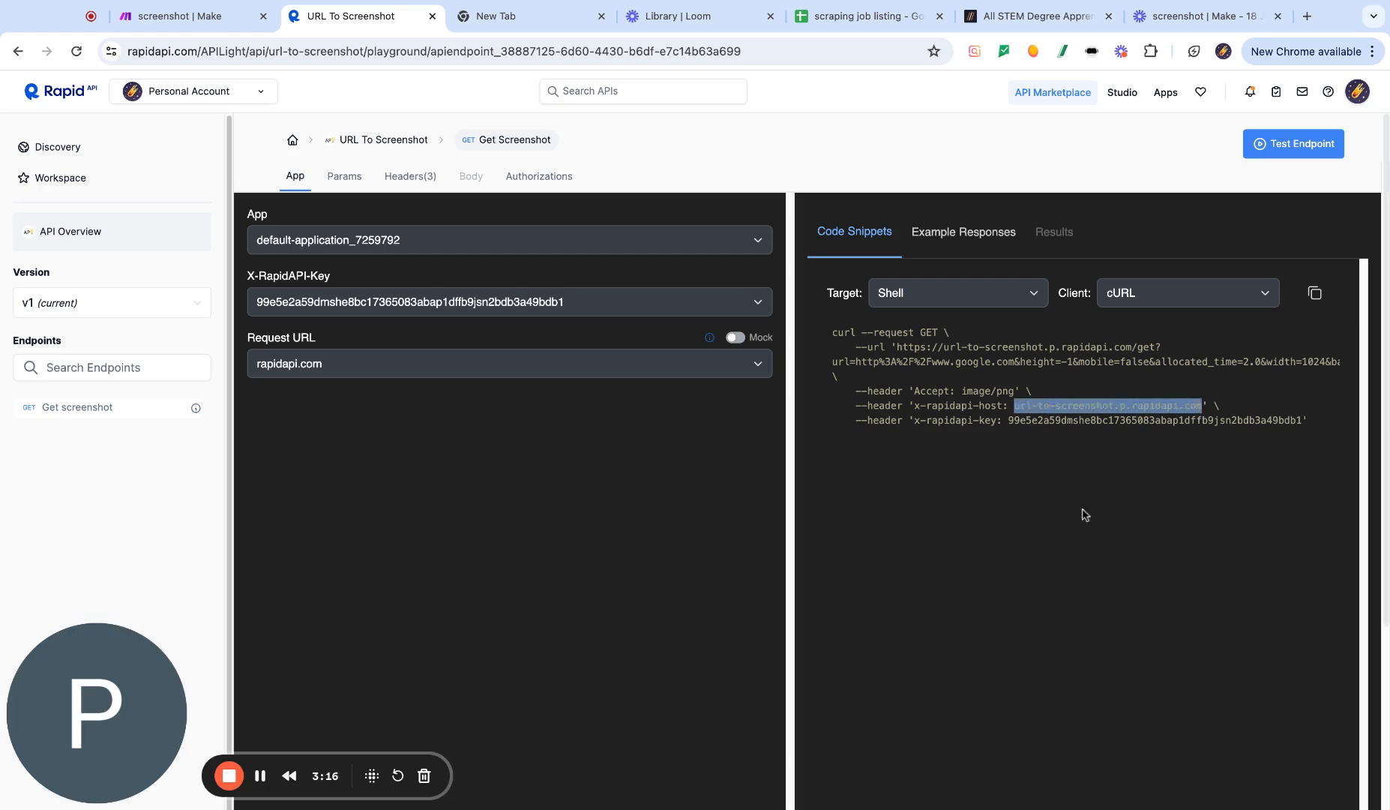
pyautogui.click(217, 15)
pyautogui.press('super+v')
pyautogui.scroll(-4, 711, 501)
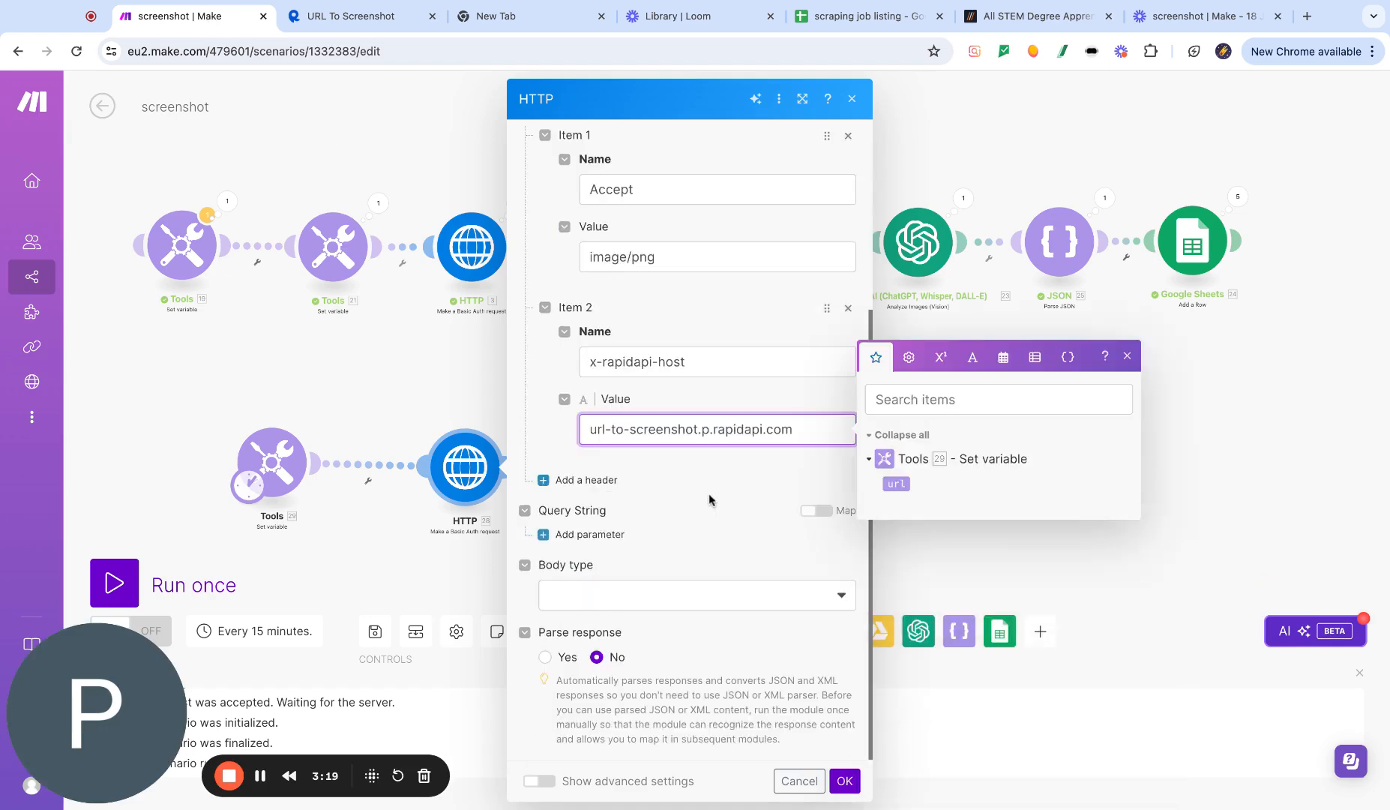
# - Add an x-rapidapi-key header, paste the RapidAPI key as its value, and save the HTTP module
pyautogui.click(765, 487)
pyautogui.click(584, 480)
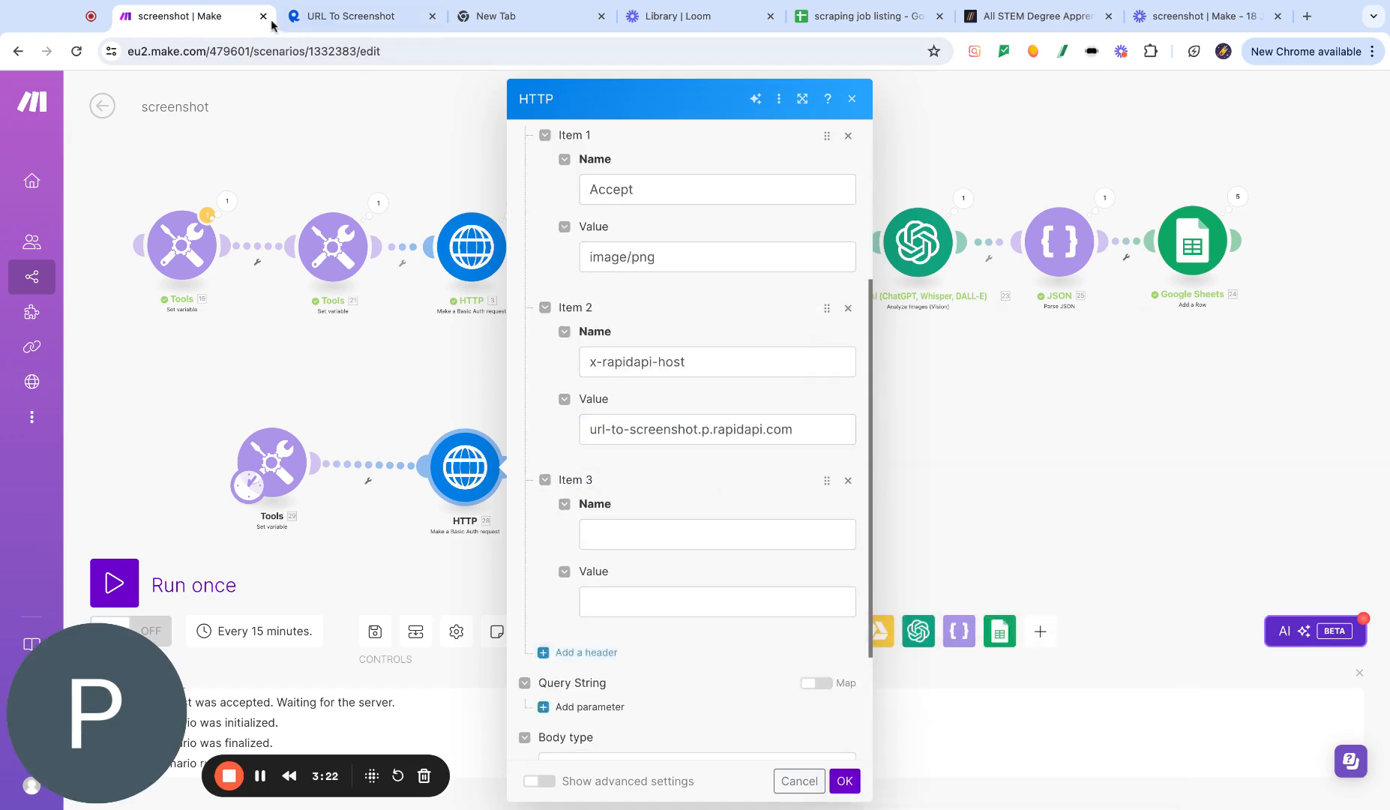
pyautogui.click(285, 21)
pyautogui.moveTo(996, 421); pyautogui.dragTo(914, 421)
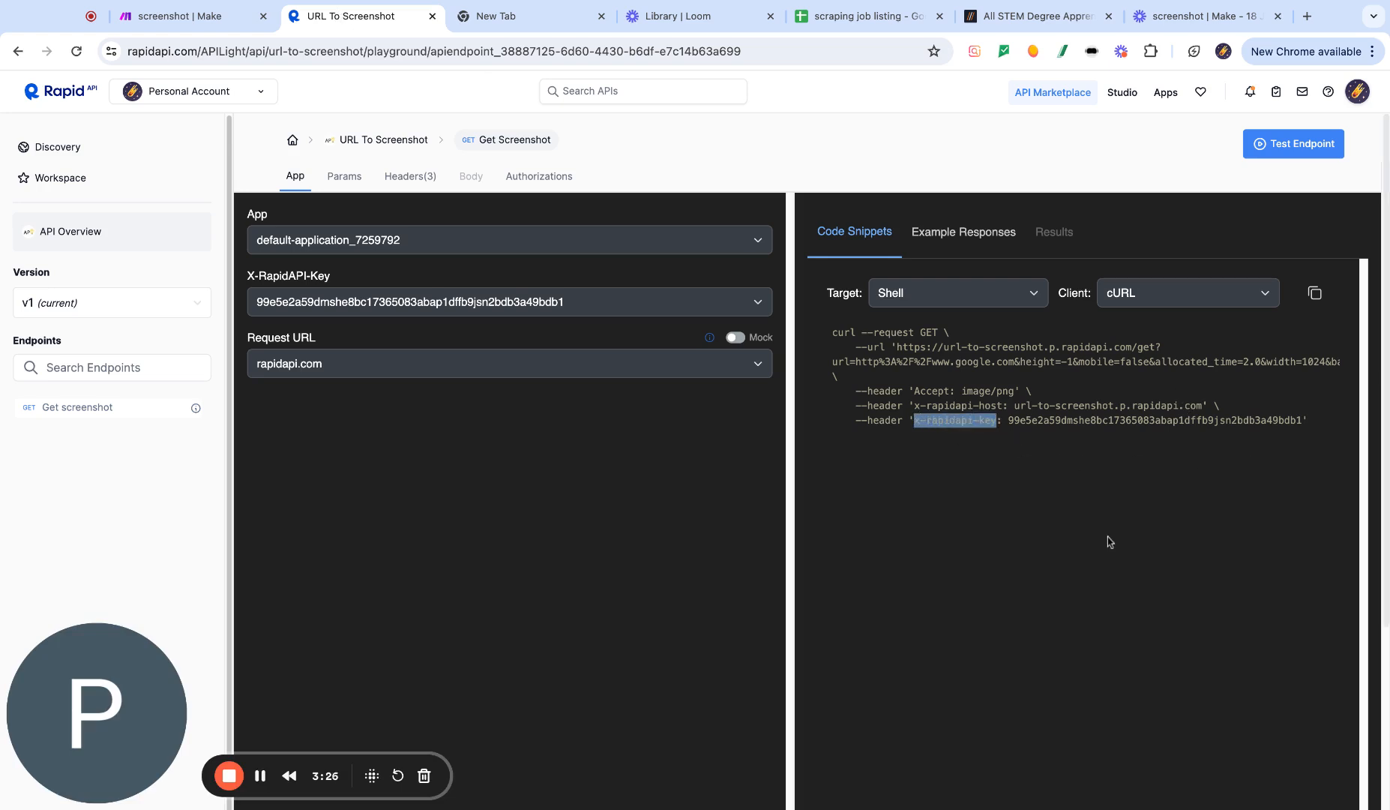
pyautogui.click(201, 24)
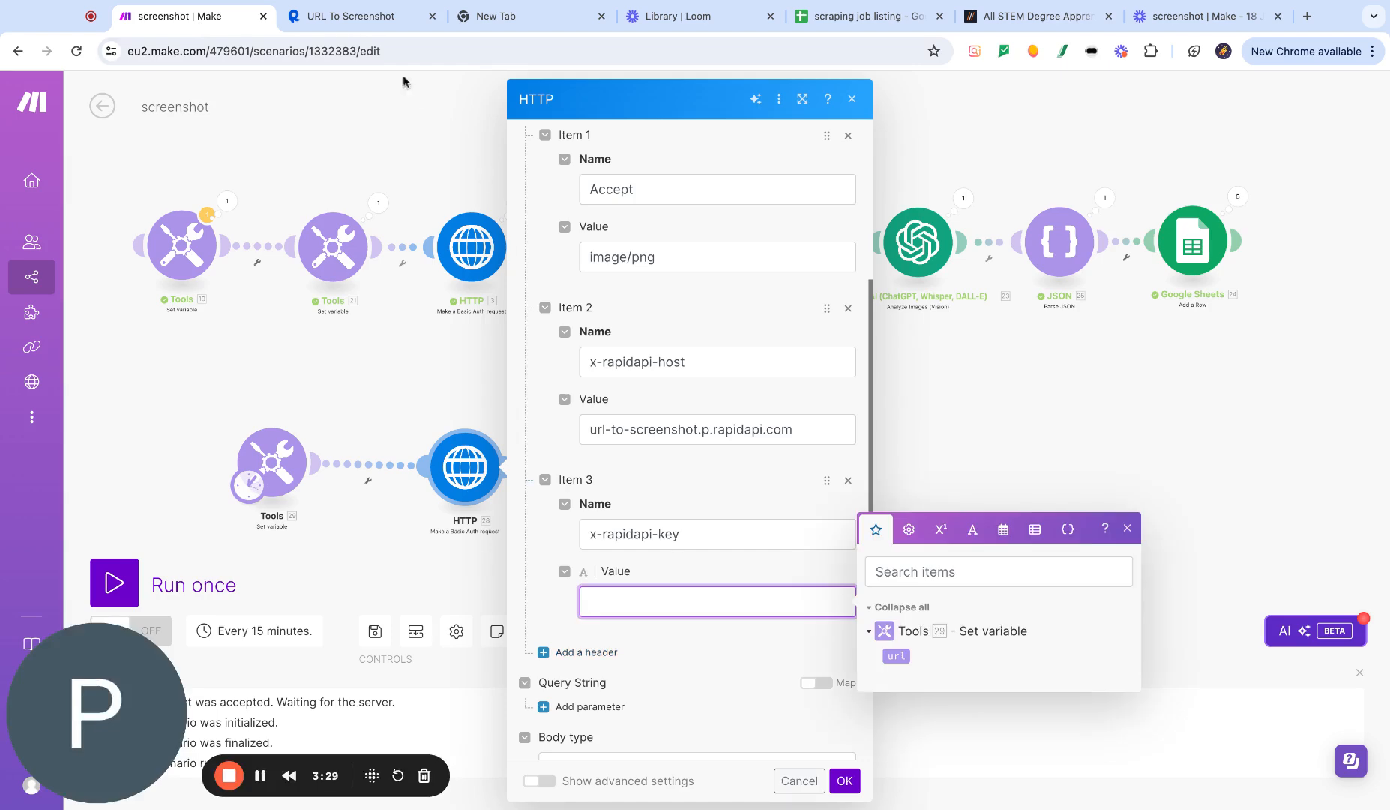
pyautogui.click(358, 30)
pyautogui.moveTo(1301, 421); pyautogui.dragTo(1024, 421)
pyautogui.hotkey('ctrl', 'c')
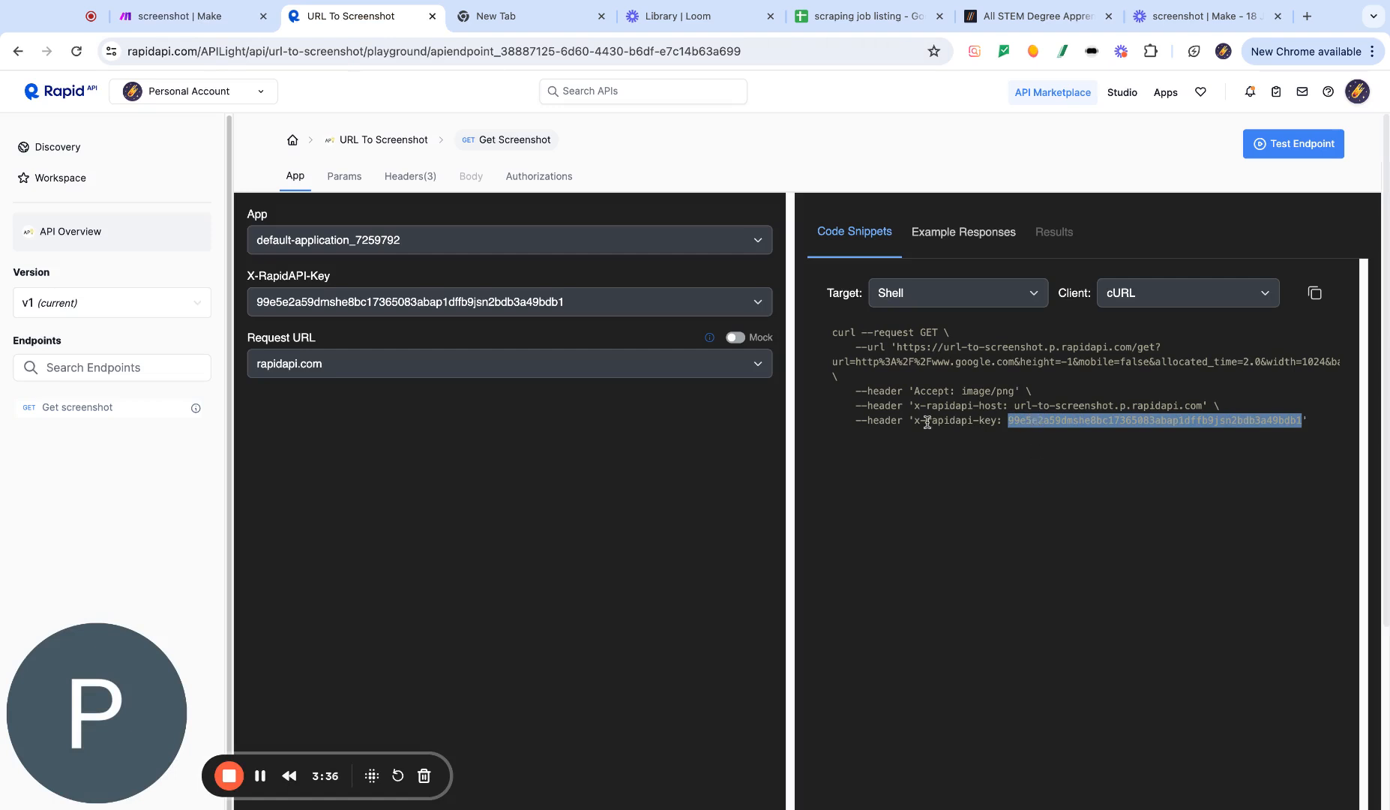
pyautogui.click(207, 24)
pyautogui.hotkey('ctrl', 'v')
pyautogui.scroll(-3, 730, 670)
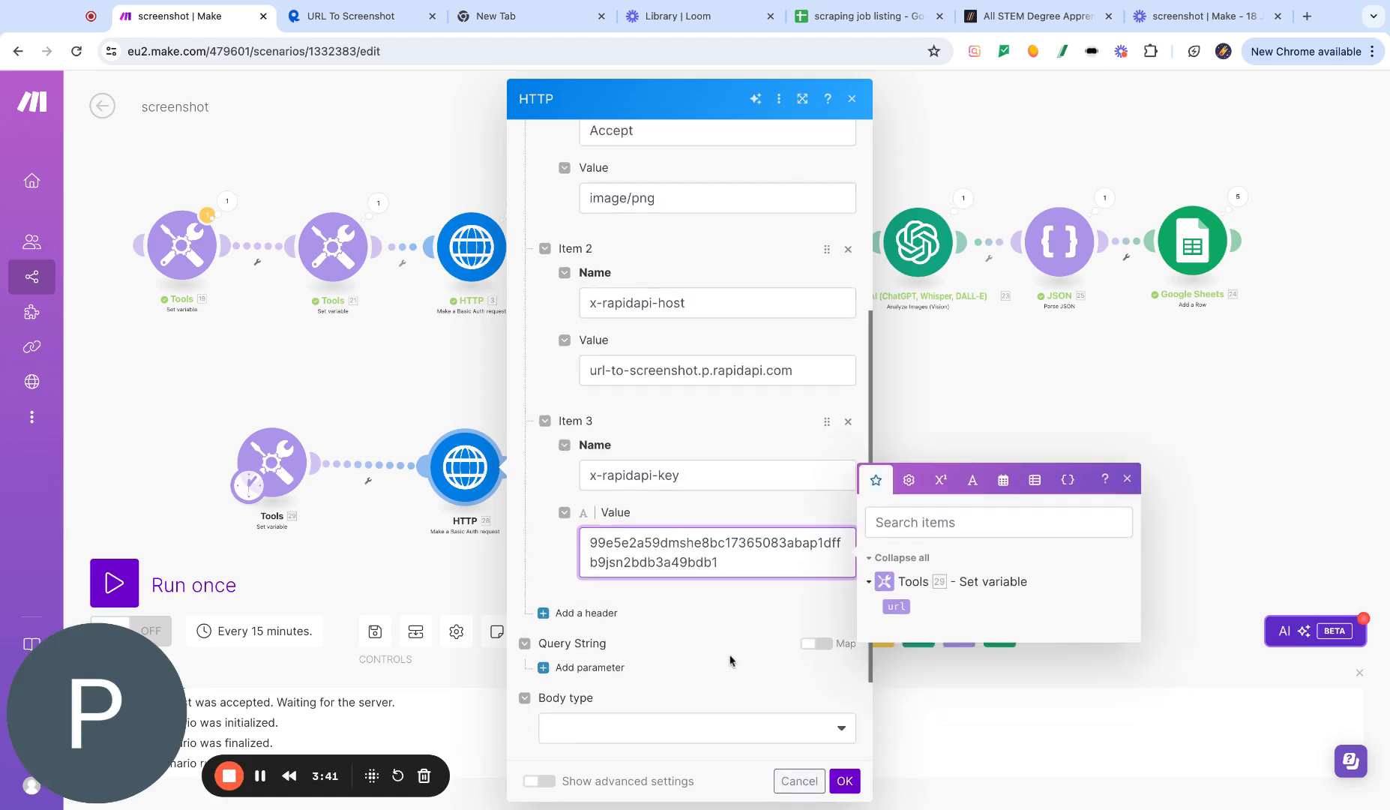
pyautogui.scroll(-1, 729, 618)
pyautogui.click(720, 596)
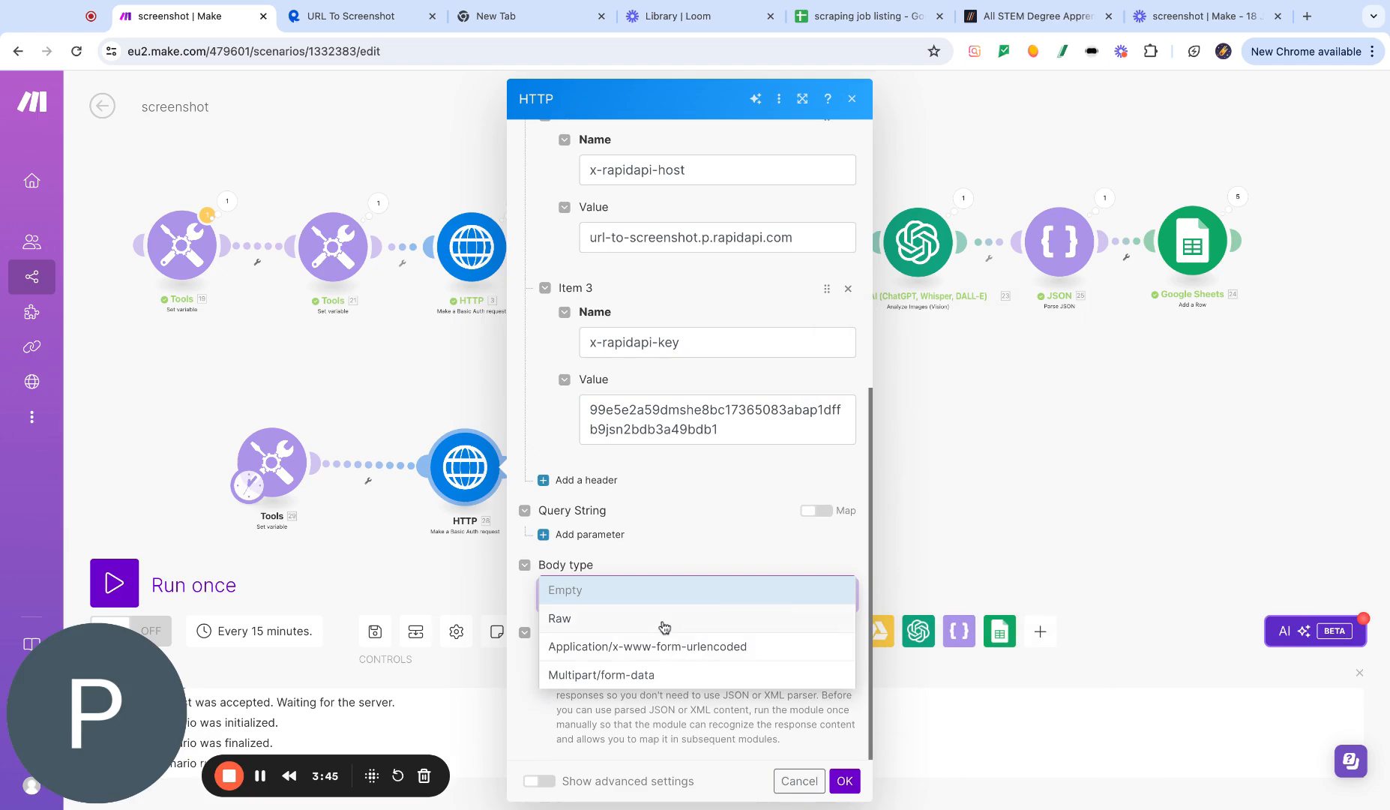
pyautogui.click(677, 557)
pyautogui.click(844, 781)
# - Open the upper HTTP module to compare its headers and parse response settings
pyautogui.click(477, 213)
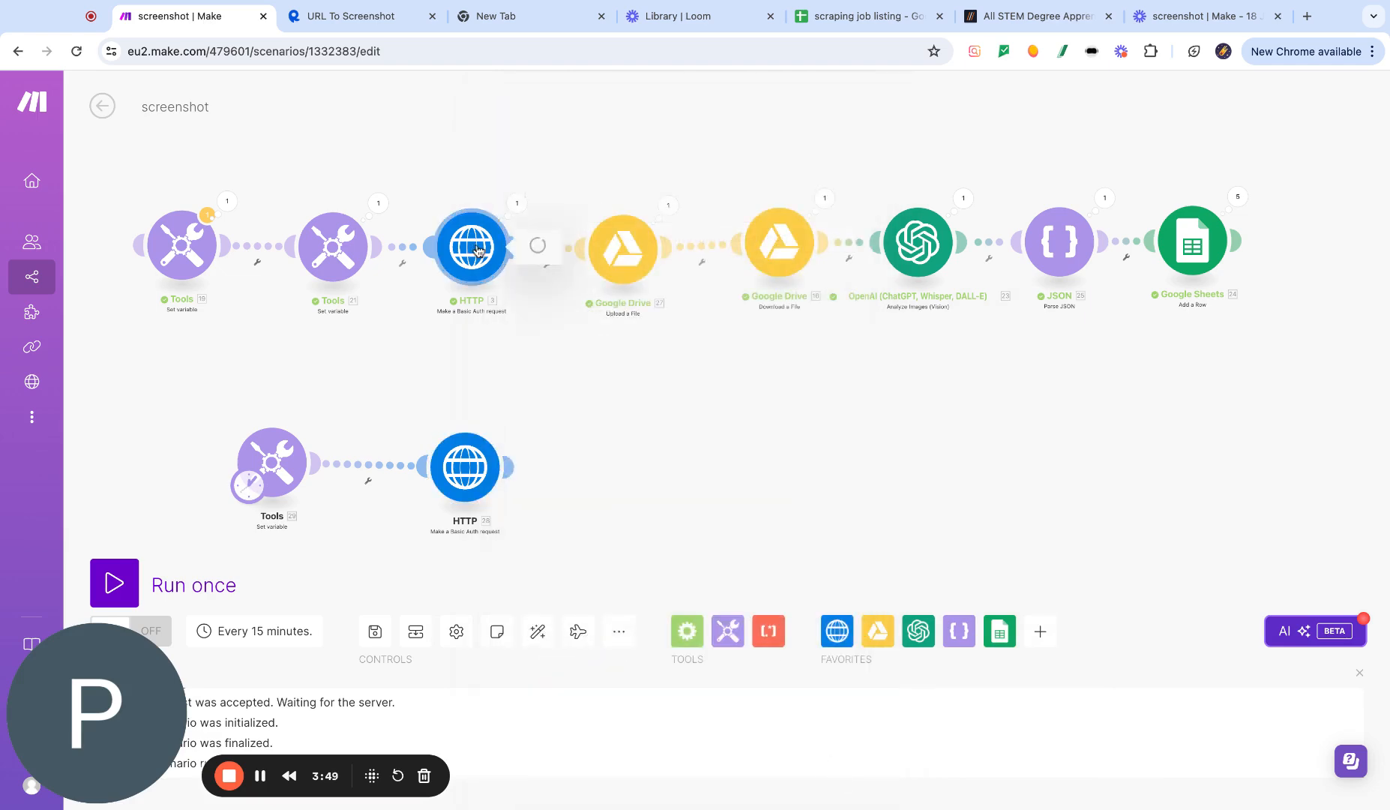
pyautogui.scroll(-6, 657, 442)
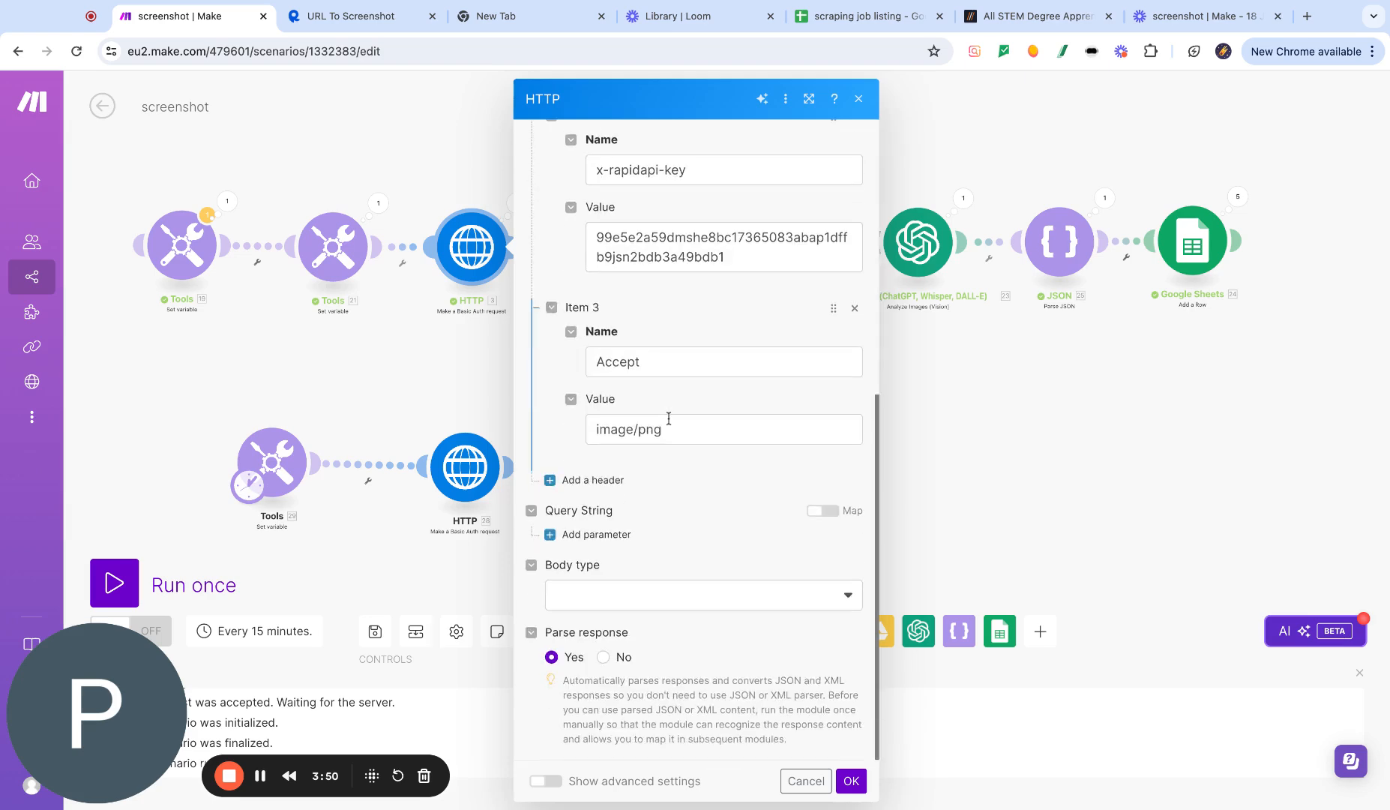
pyautogui.click(966, 386)
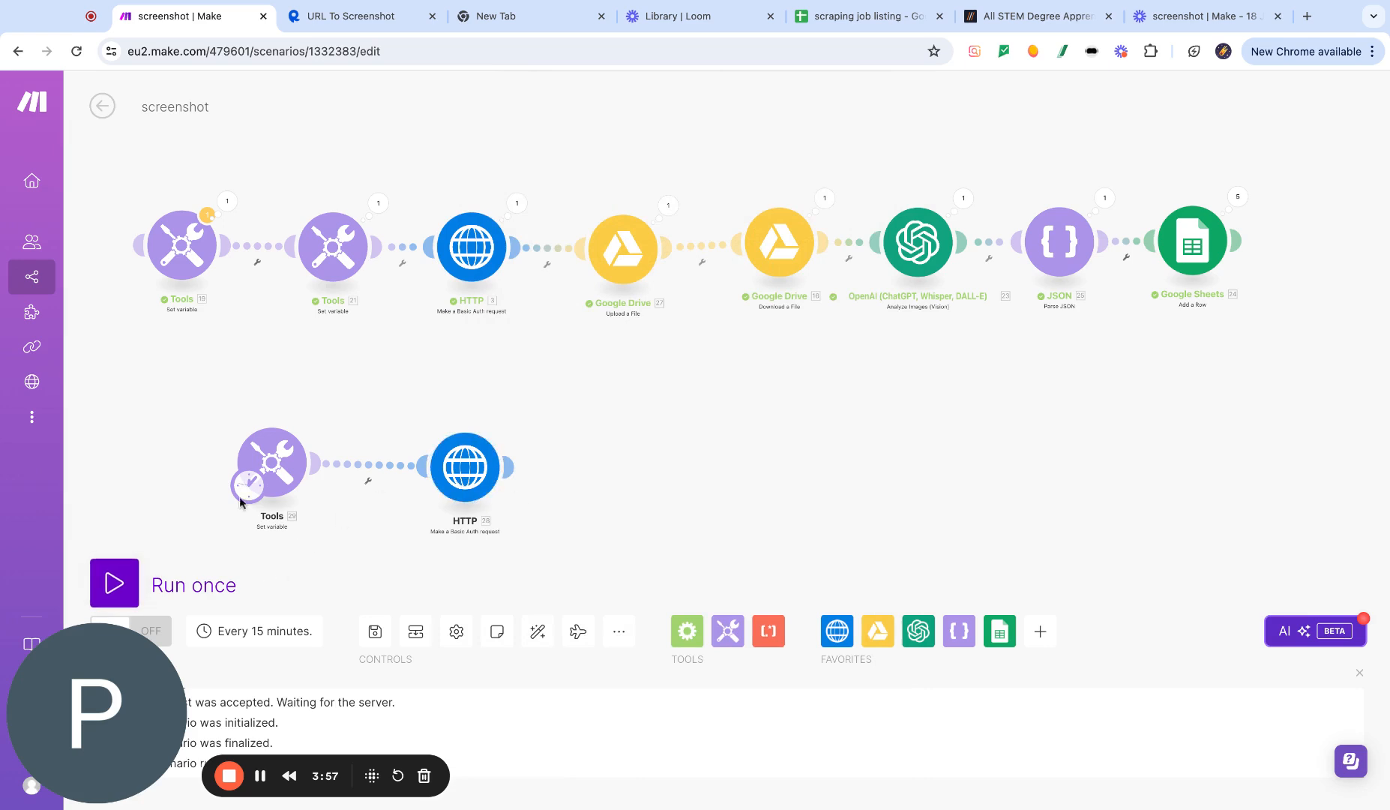
# - Run the scenario once and inspect the new HTTP module's output data
pyautogui.click(133, 581)
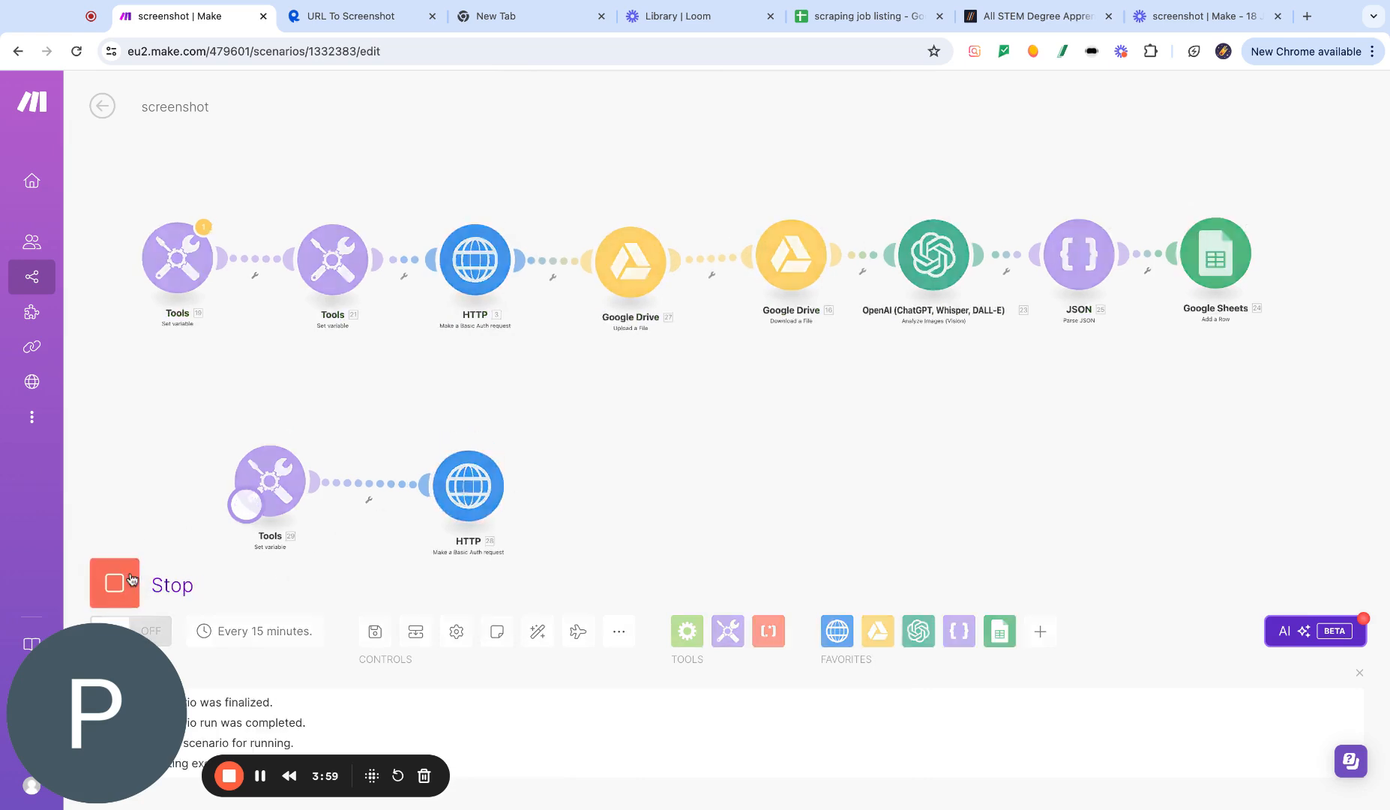
pyautogui.moveTo(596, 571); pyautogui.dragTo(589, 421)
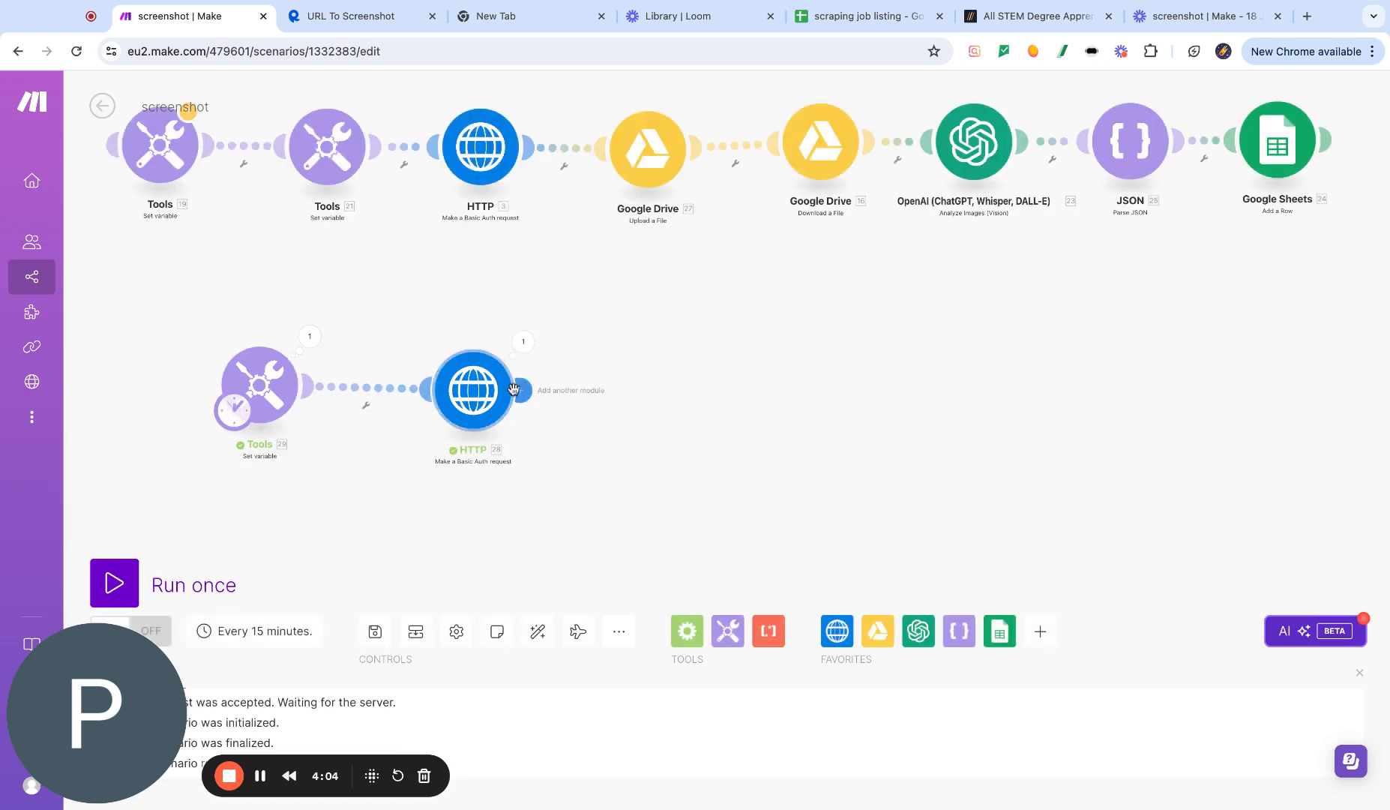
pyautogui.click(527, 343)
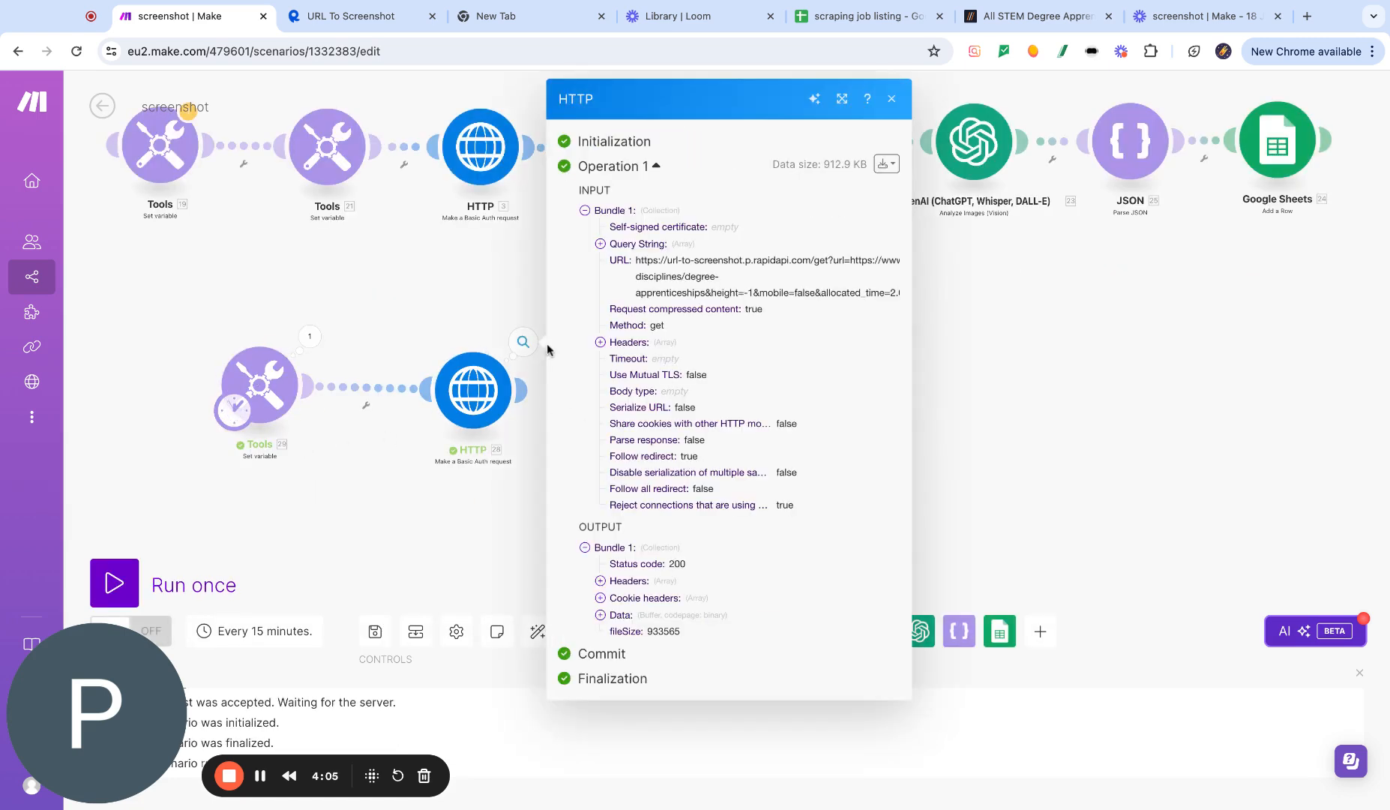
pyautogui.click(600, 614)
pyautogui.scroll(-1, 704, 613)
pyautogui.tripleClick(685, 678)
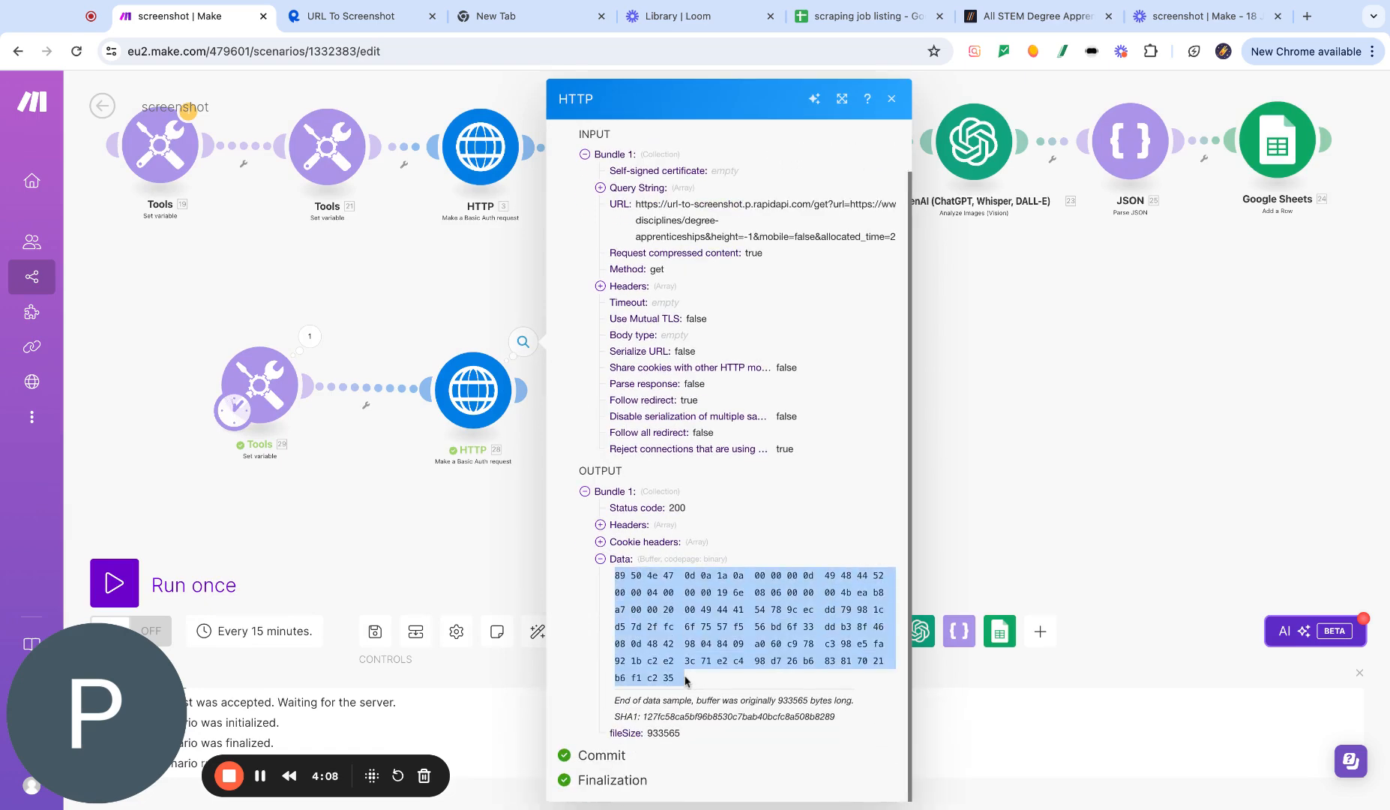
pyautogui.click(521, 547)
# - Examine the full length of the gradcracker degree apprenticeships listing page in its browser tab
pyautogui.click(480, 398)
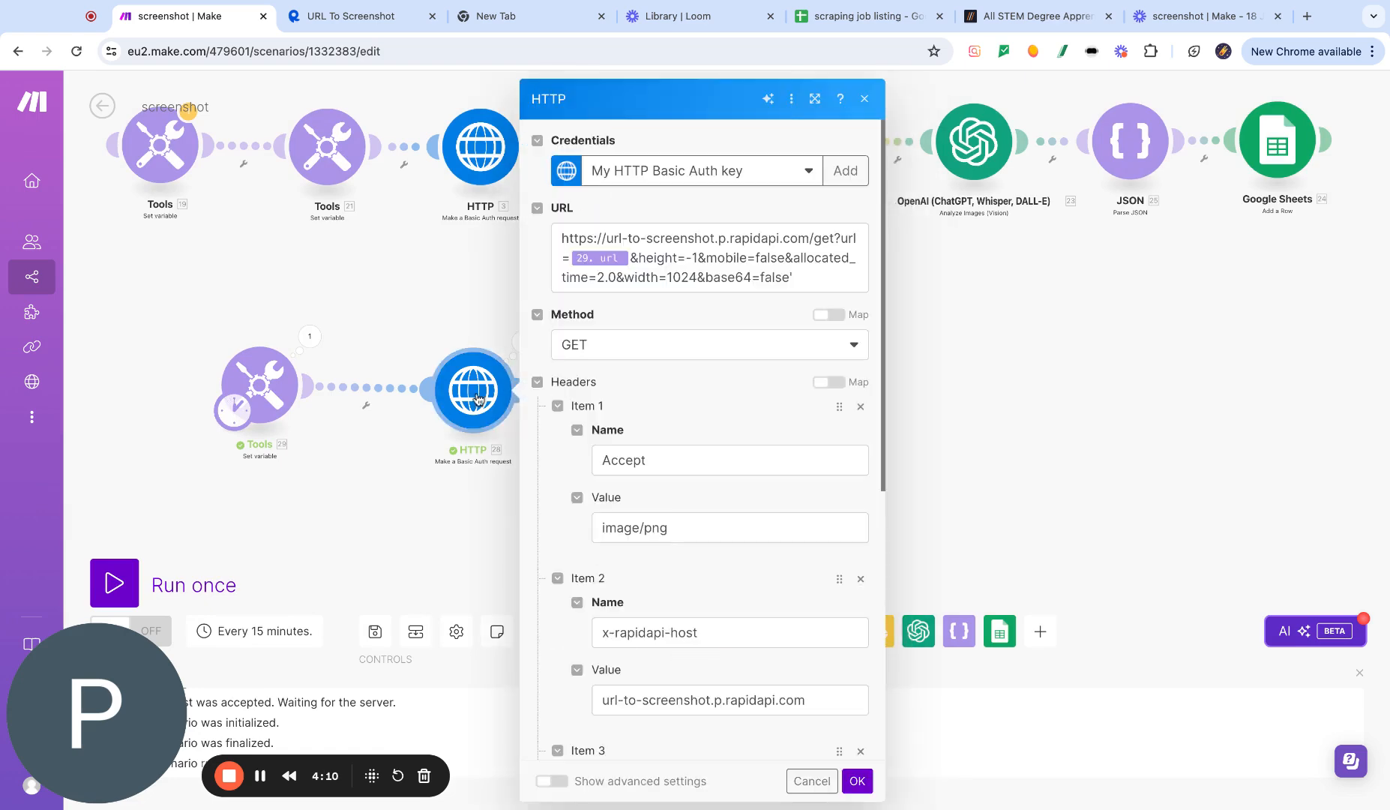
pyautogui.click(423, 267)
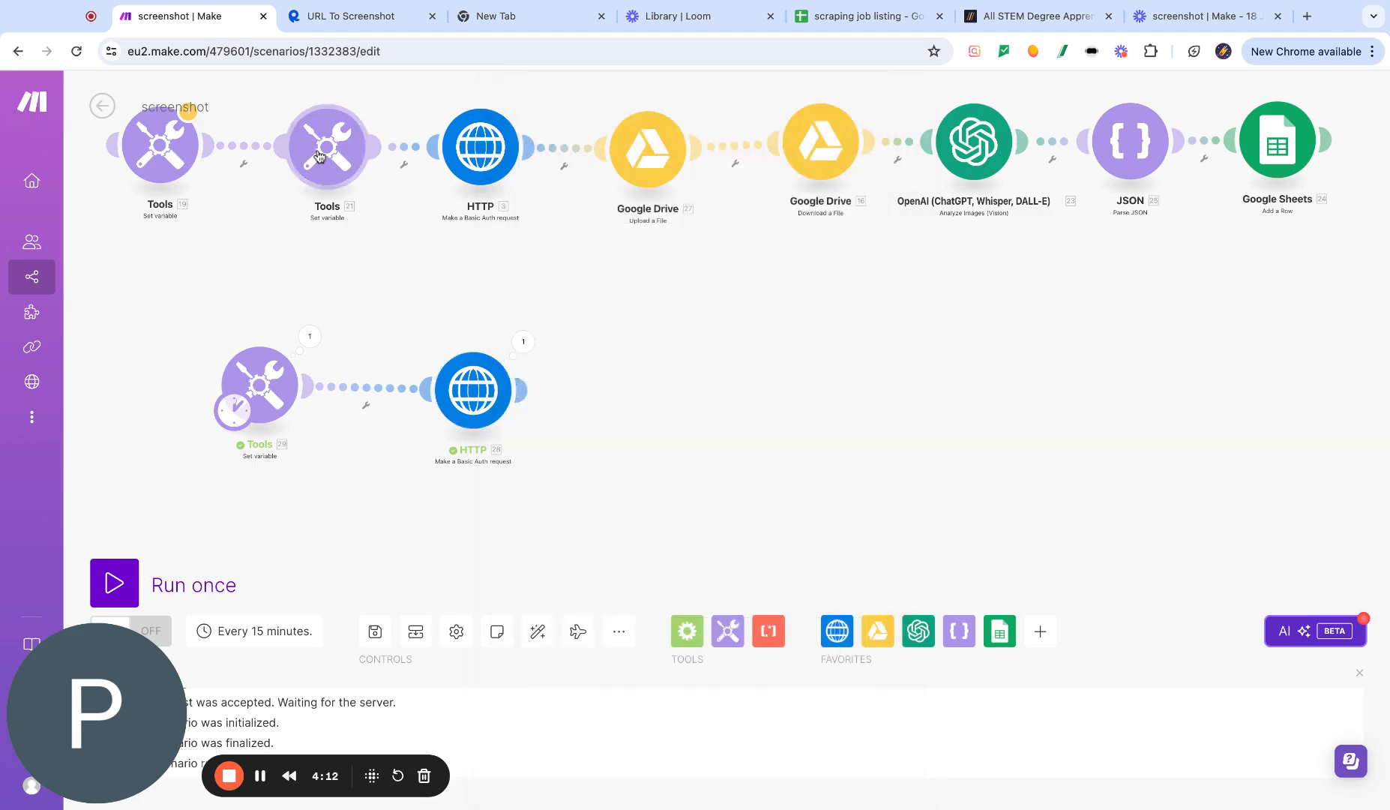
pyautogui.click(464, 395)
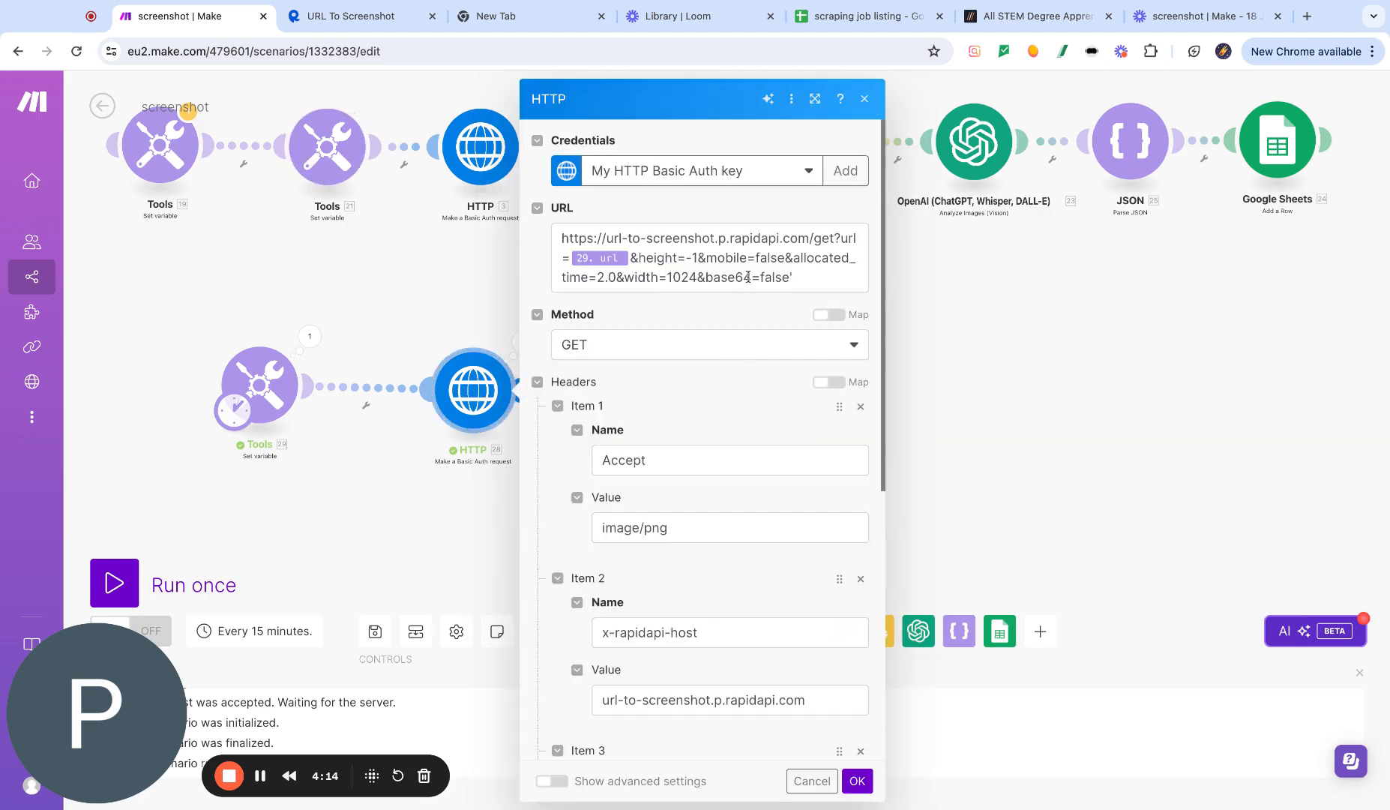
pyautogui.doubleClick(639, 260)
pyautogui.click(708, 260)
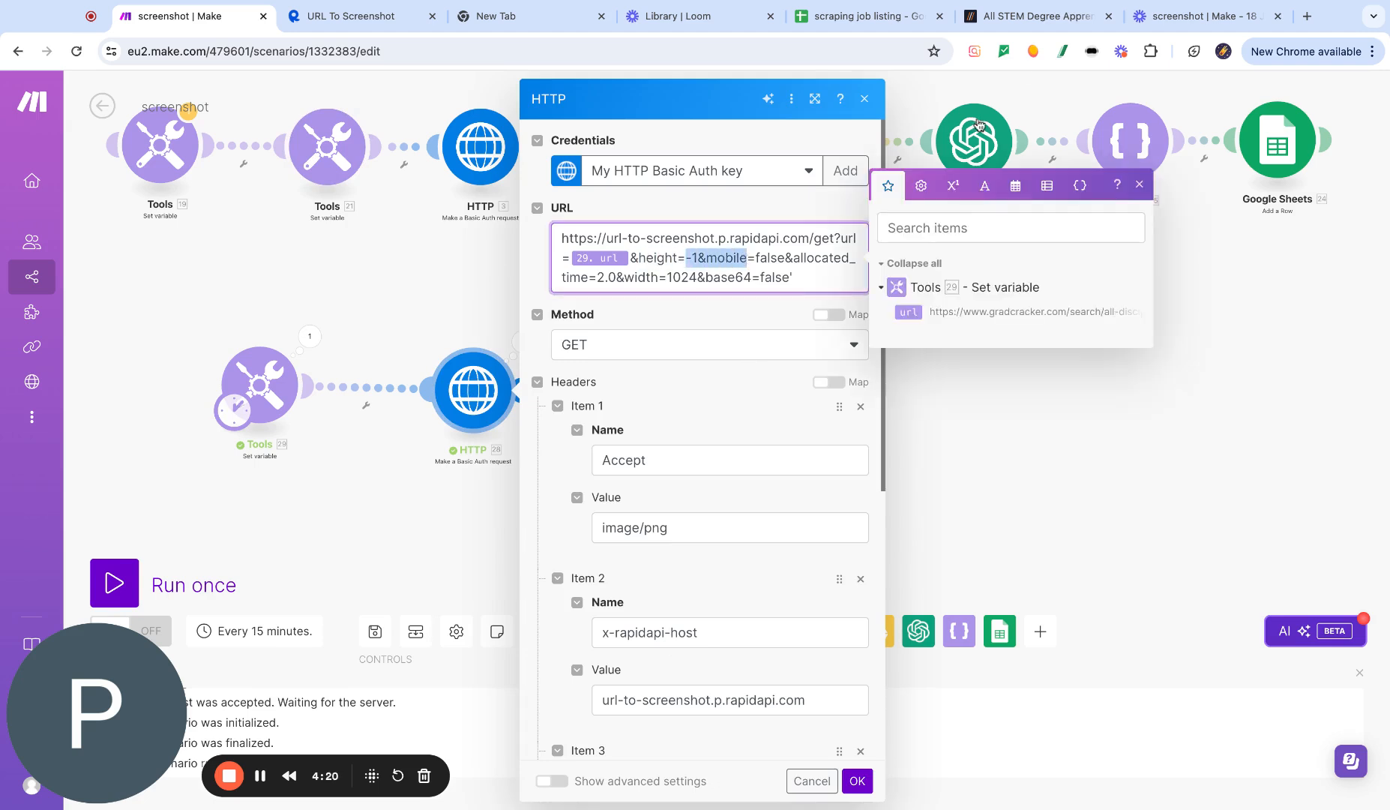
pyautogui.click(992, 16)
pyautogui.scroll(-20, 741, 343)
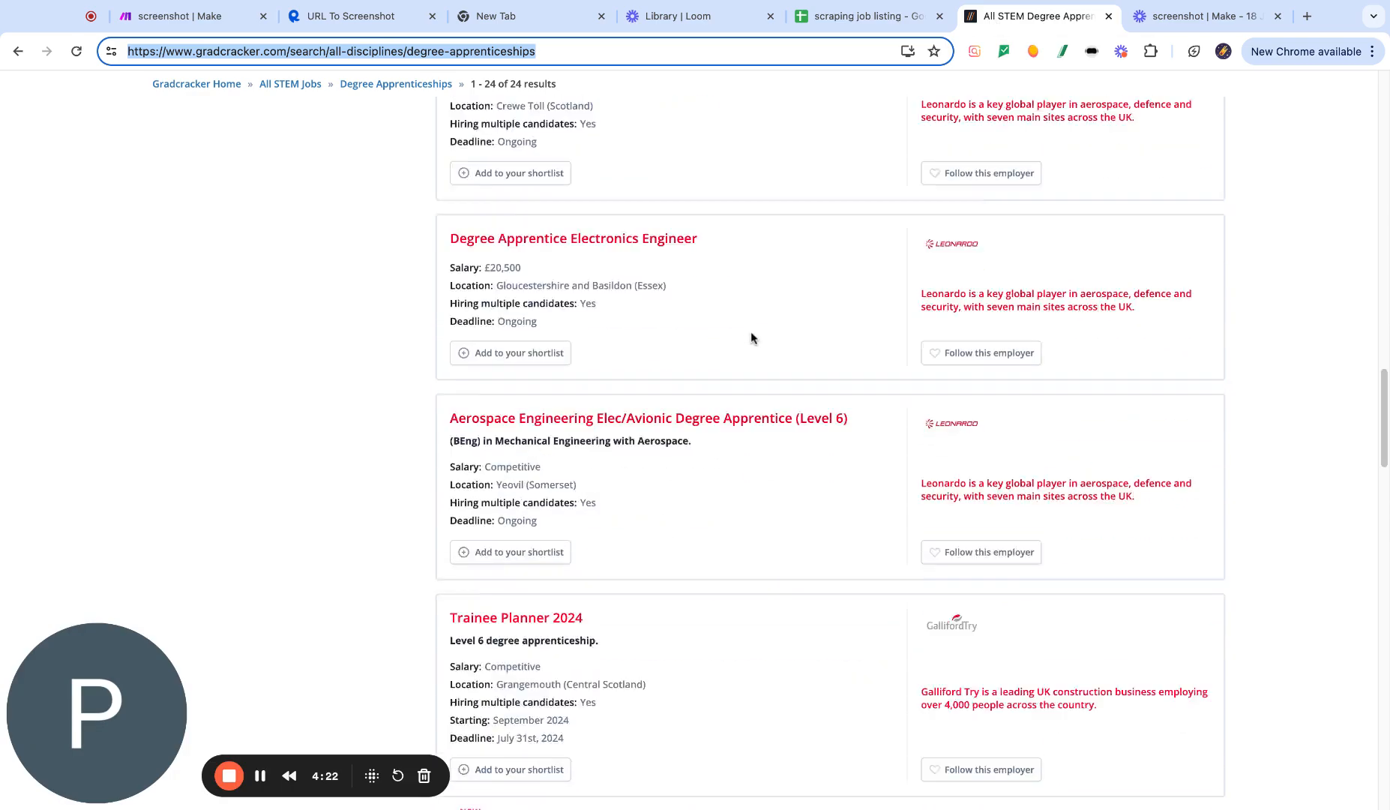
pyautogui.scroll(20, 727, 306)
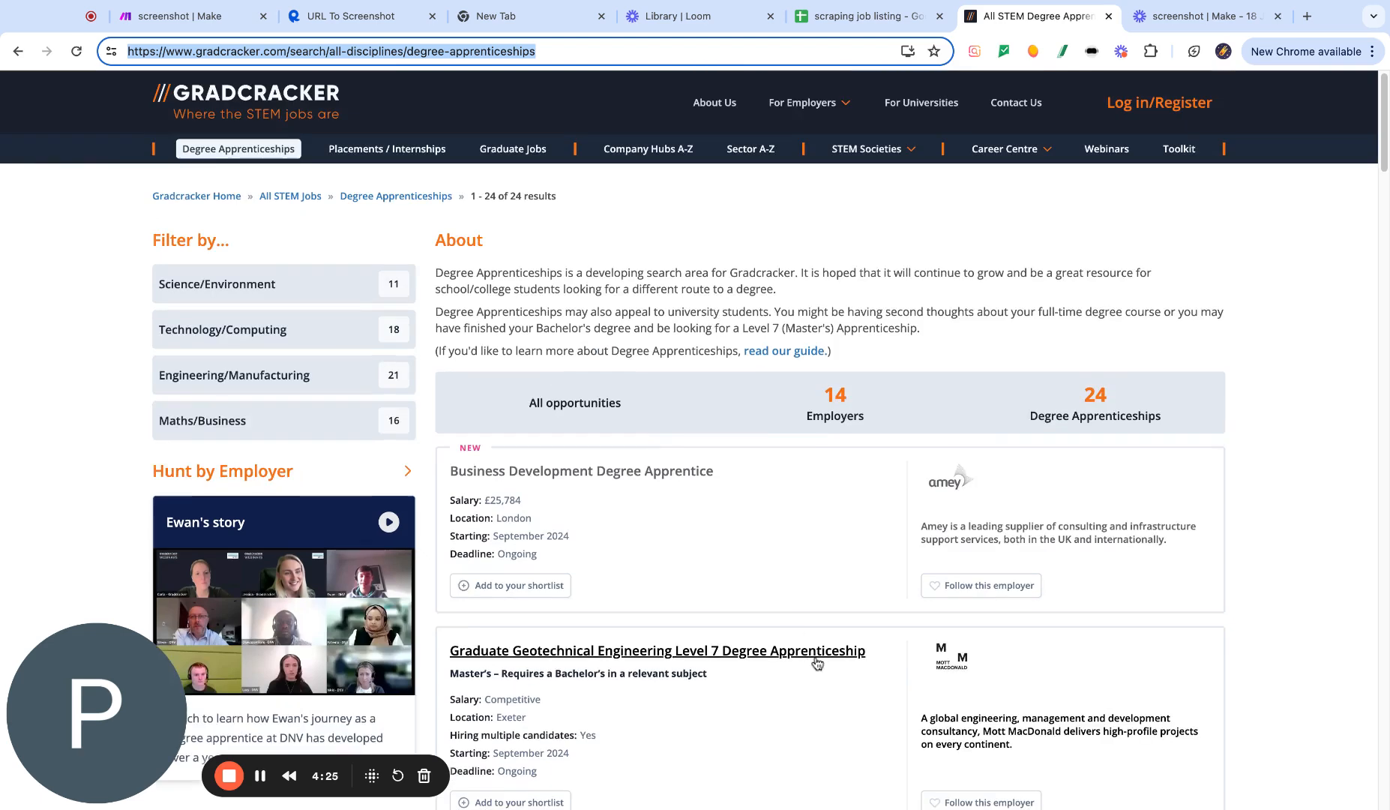
# - Set the height parameter in the new HTTP module's URL to 1500
pyautogui.click(188, 15)
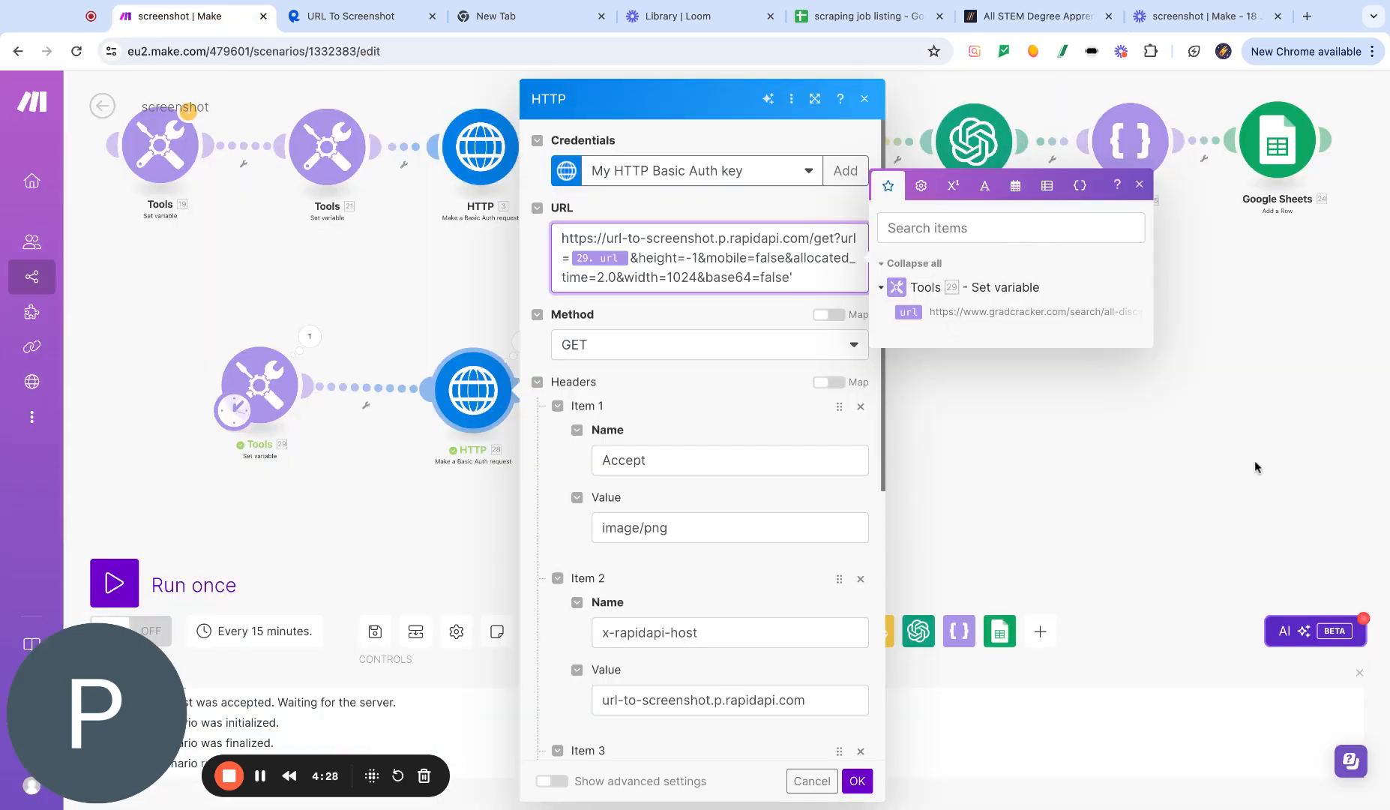
pyautogui.click(1139, 186)
pyautogui.write('2')
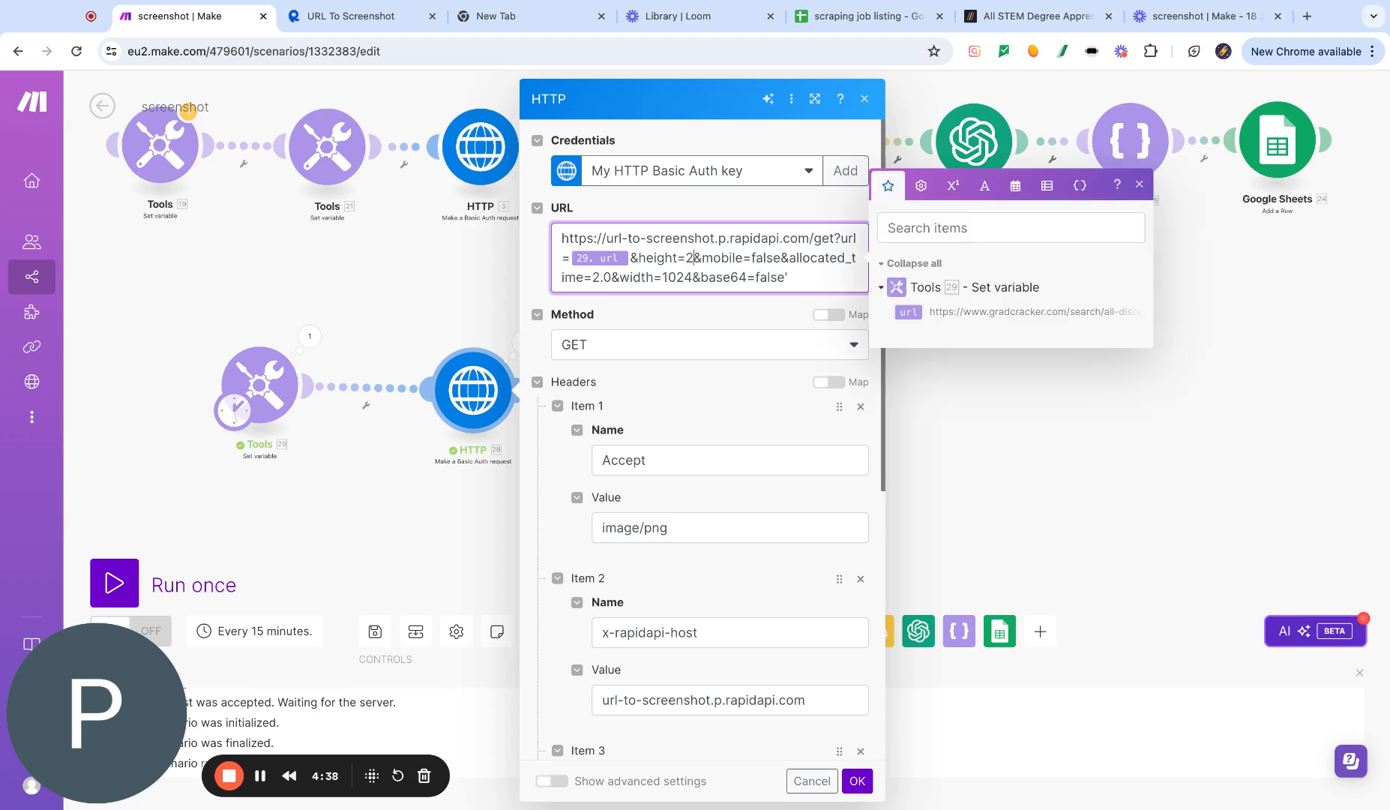
pyautogui.press('BackSpace')
pyautogui.write('500')
pyautogui.press('BackSpace')
pyautogui.press('BackSpace')
pyautogui.press('BackSpace')
pyautogui.write('2000')
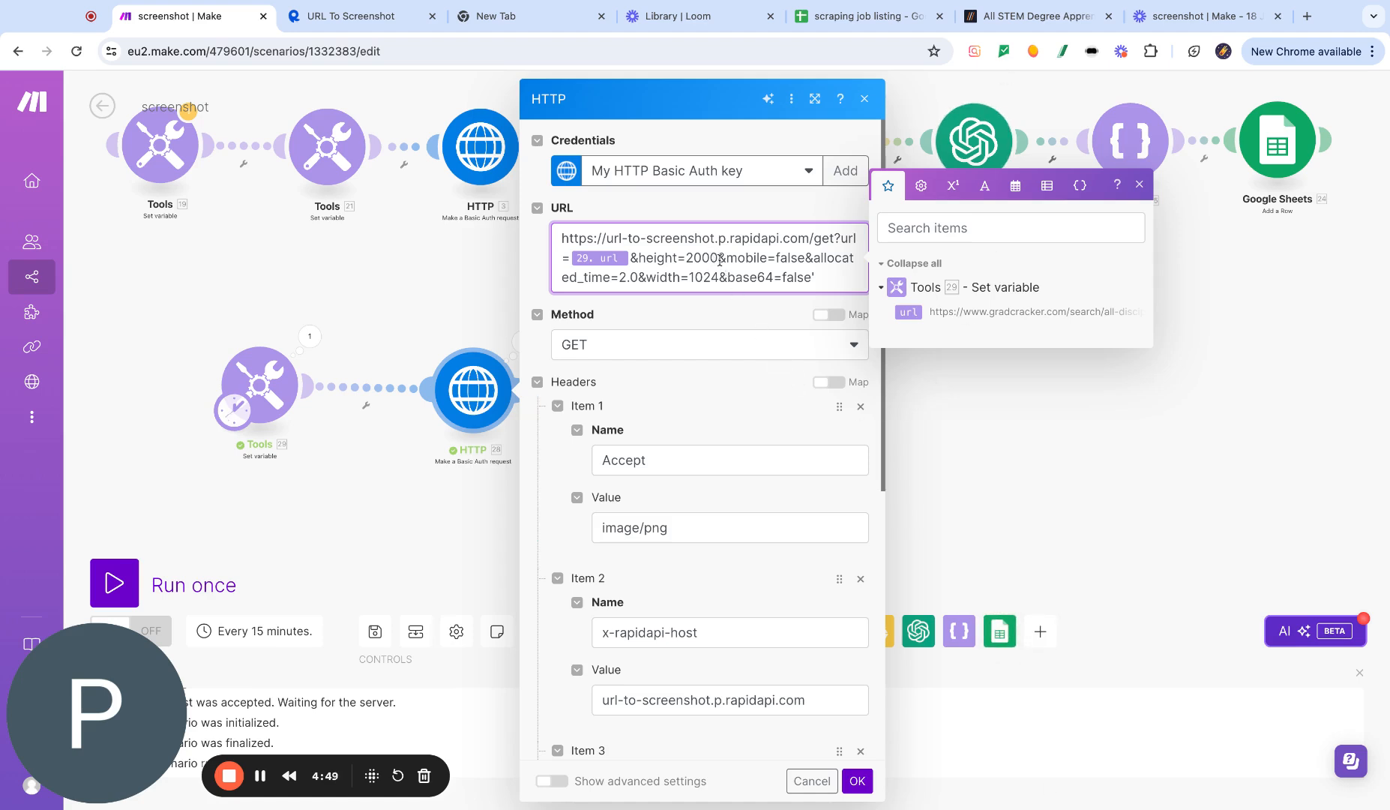
pyautogui.press('BackSpace')
pyautogui.press('BackSpace')
pyautogui.press('BackSpace')
pyautogui.press('BackSpace')
pyautogui.write('1500')
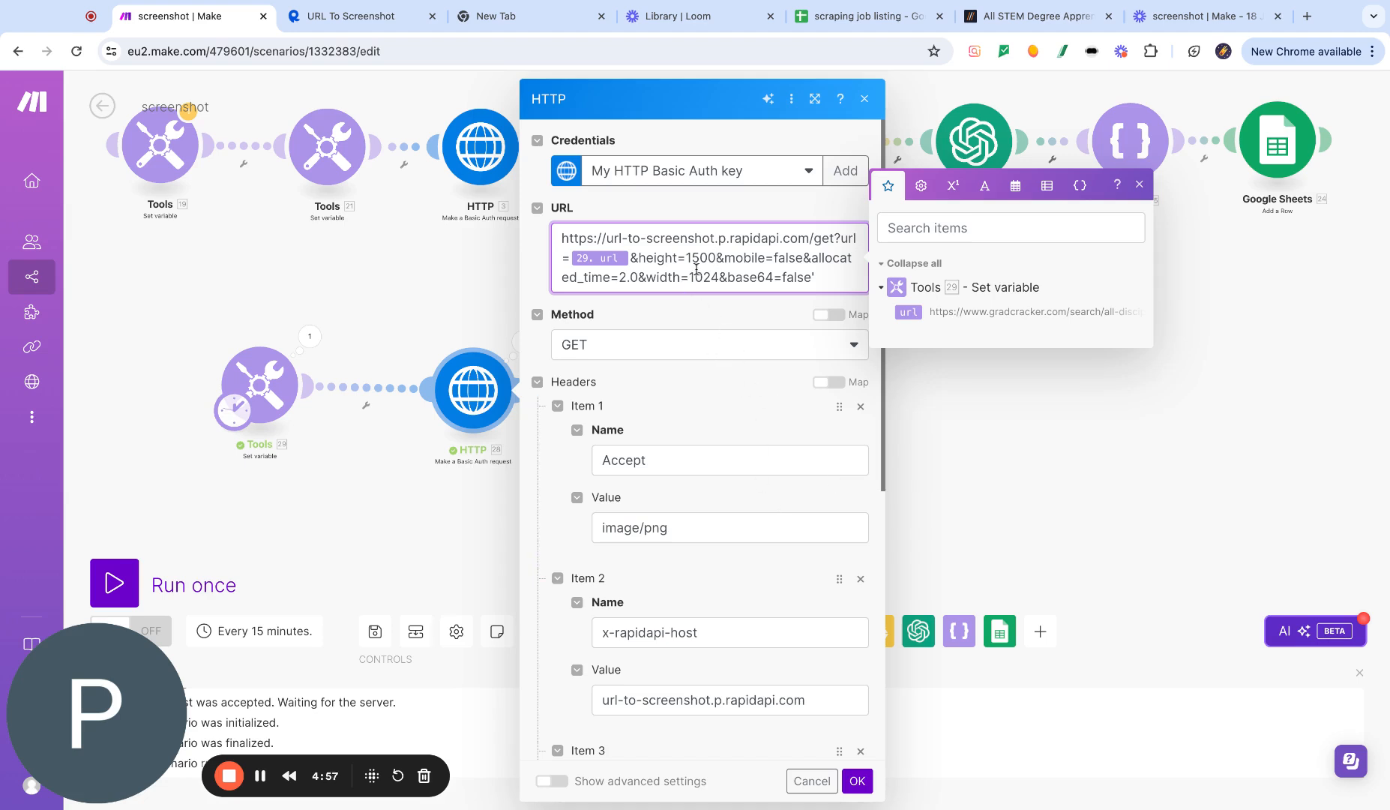
# - Compare the upper Tools module's height variable and the upper HTTP module's URL with the new HTTP module's settings
pyautogui.doubleClick(718, 259)
pyautogui.click(338, 270)
pyautogui.click(330, 159)
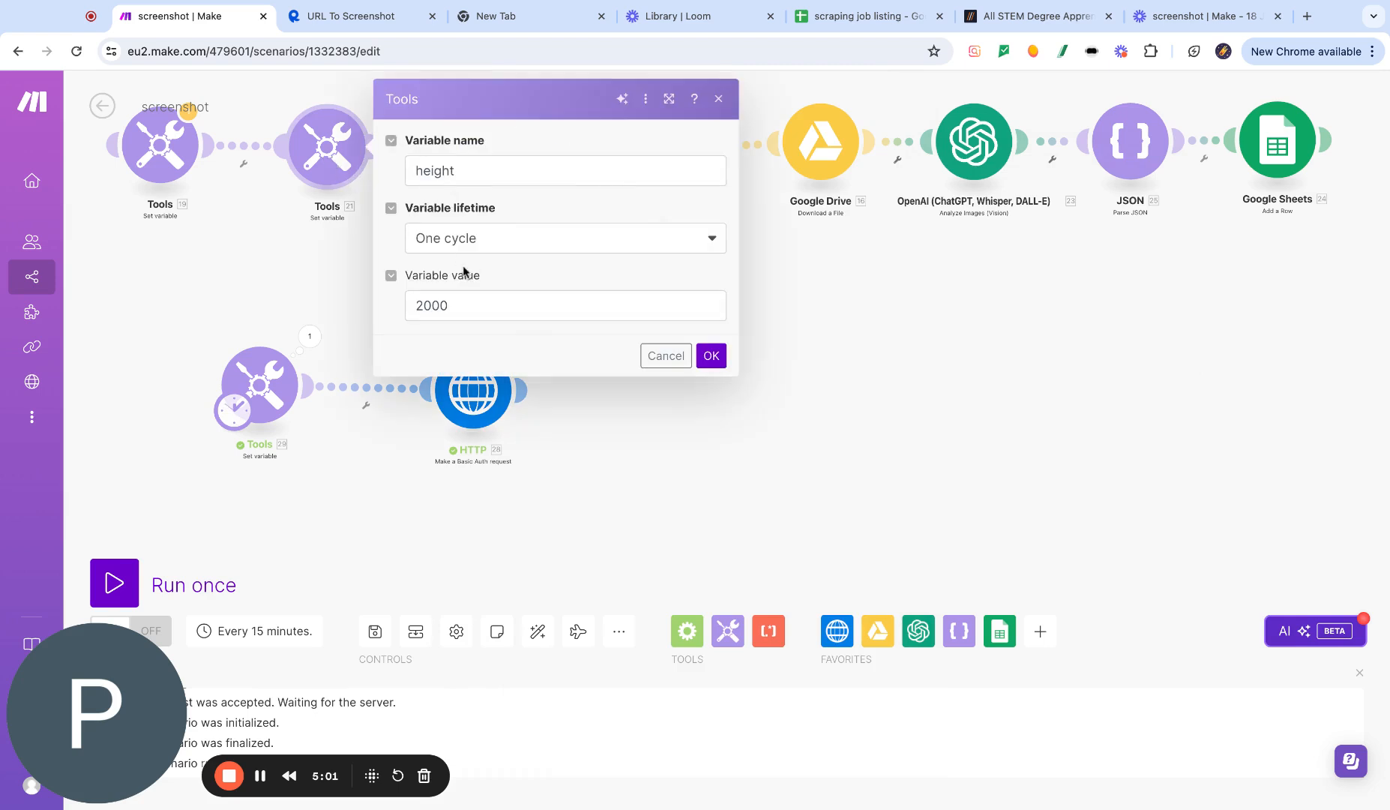
pyautogui.moveTo(470, 174); pyautogui.dragTo(413, 178)
pyautogui.moveTo(471, 311); pyautogui.dragTo(424, 308)
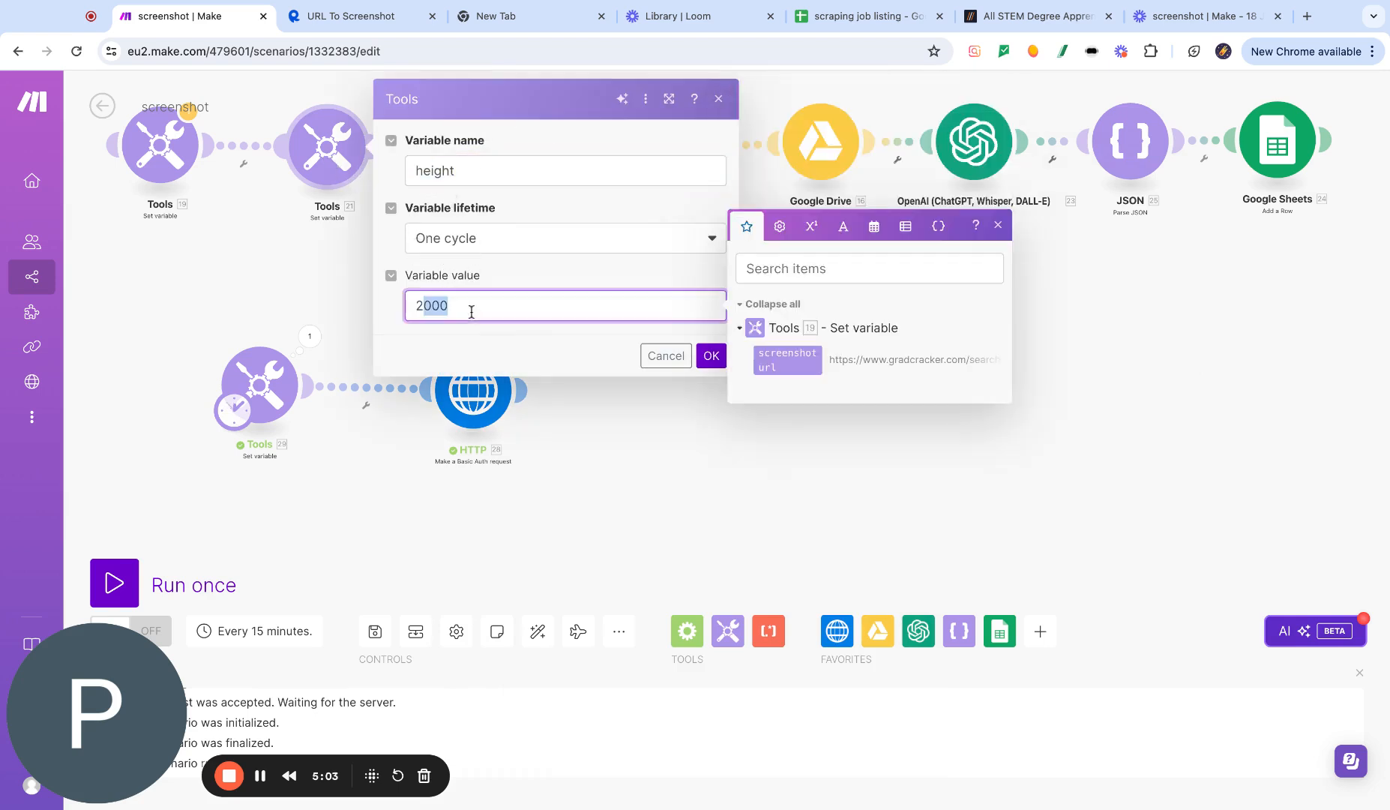
pyautogui.click(234, 264)
pyautogui.click(479, 150)
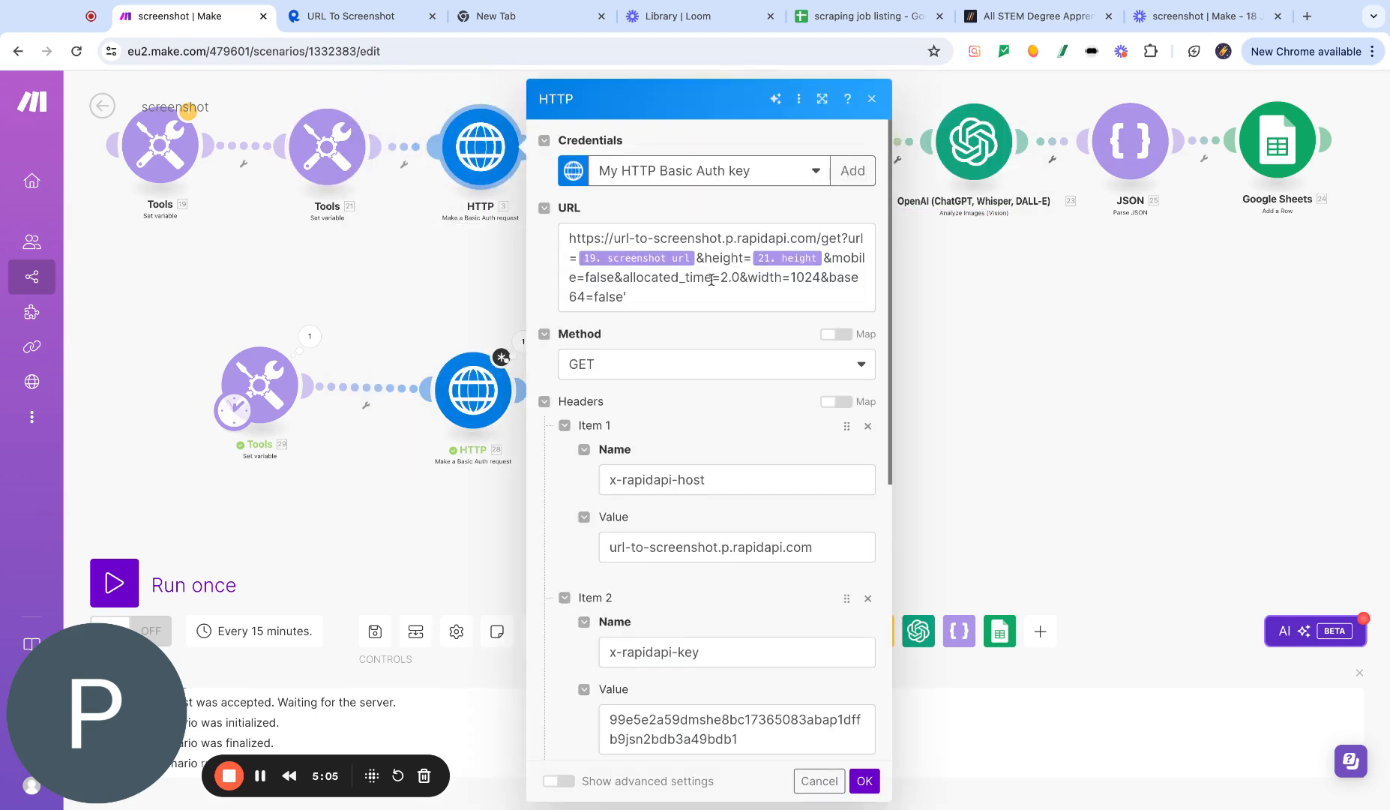
pyautogui.click(979, 340)
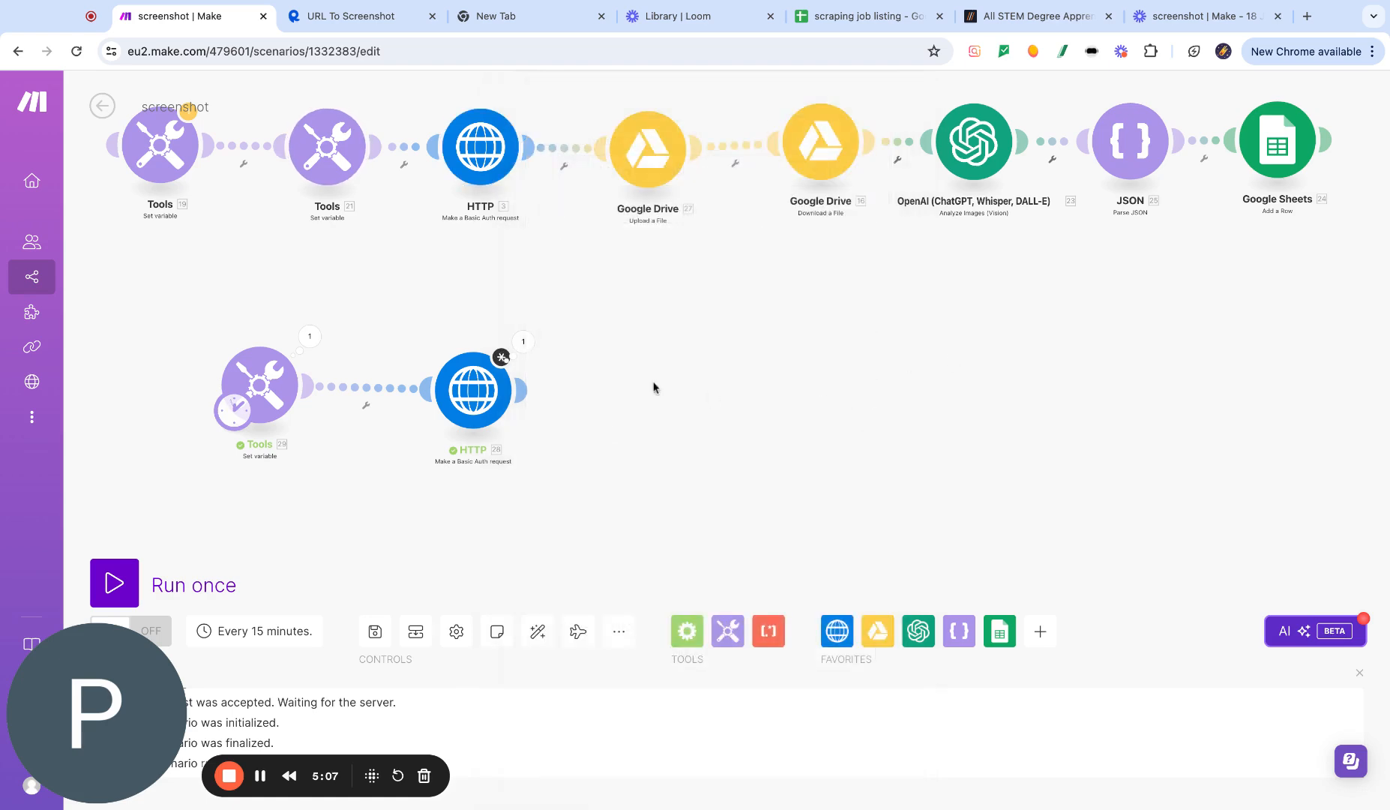
# - Add a Google Drive Upload a File module after the new HTTP module
pyautogui.click(473, 390)
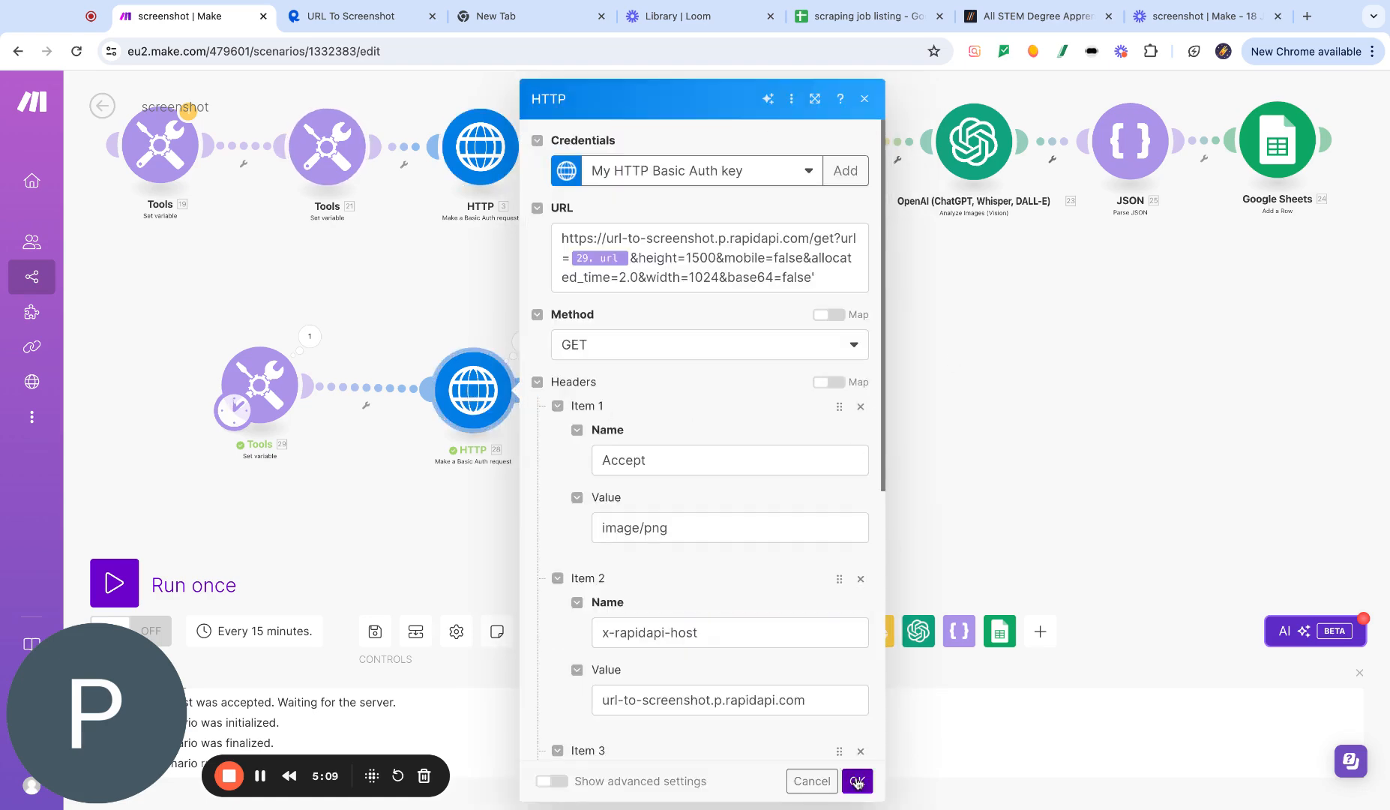
pyautogui.click(857, 779)
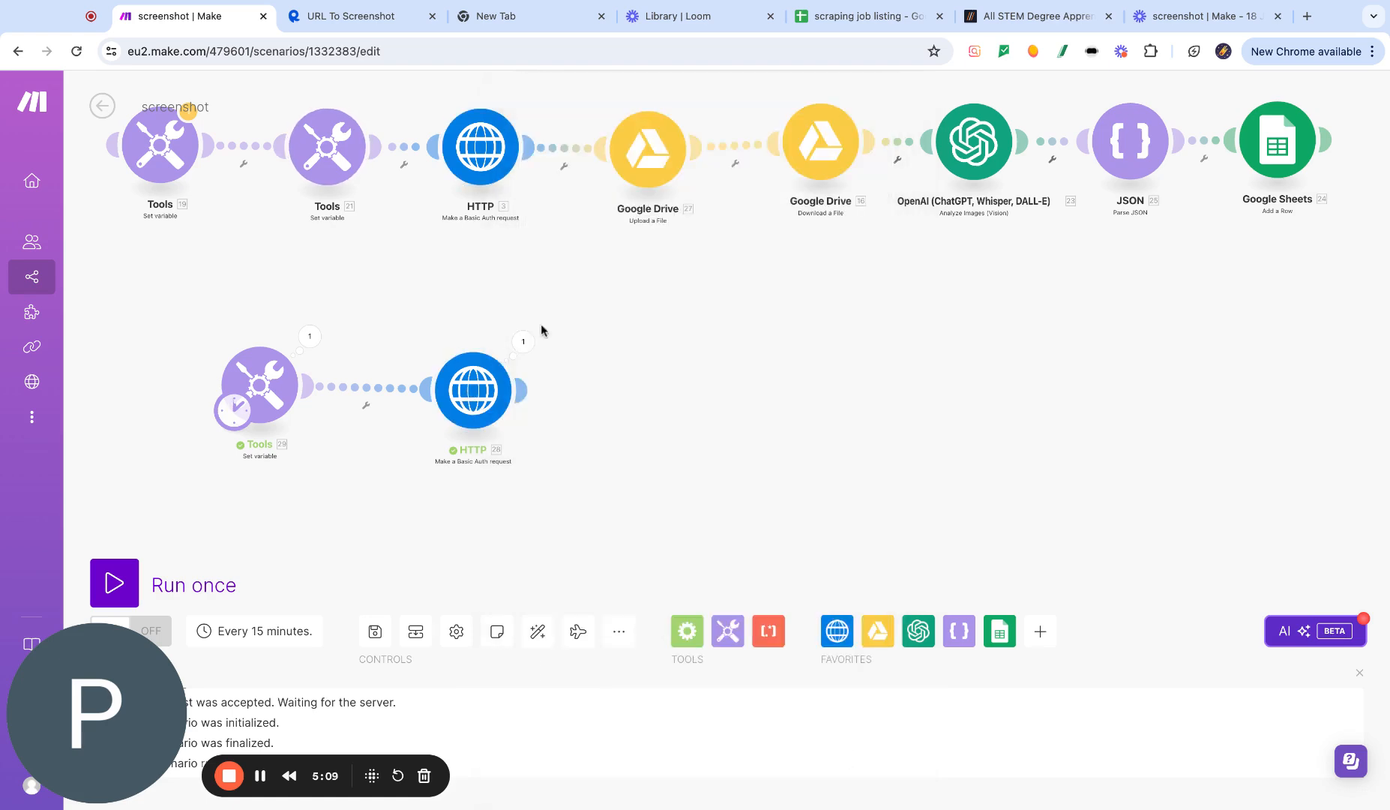
pyautogui.click(525, 390)
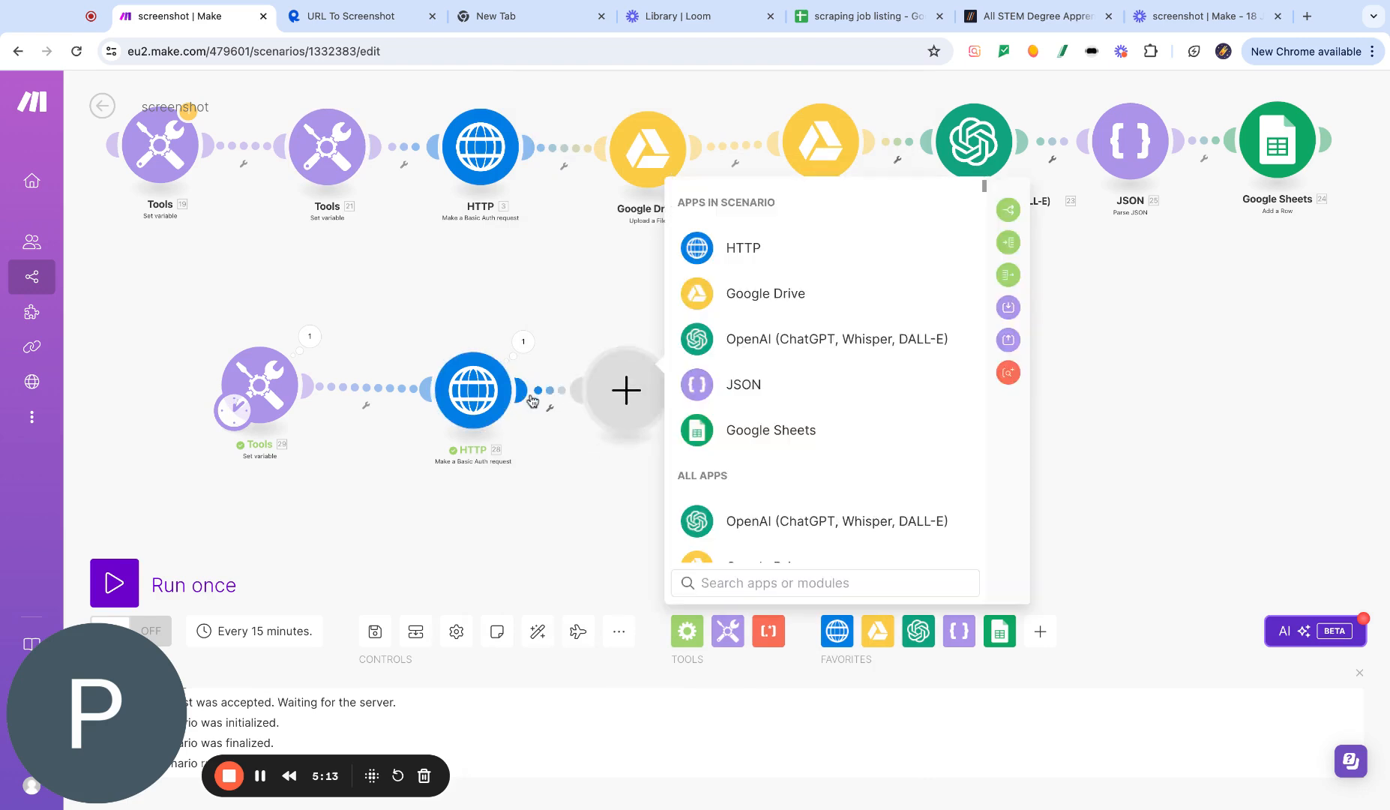
pyautogui.click(795, 297)
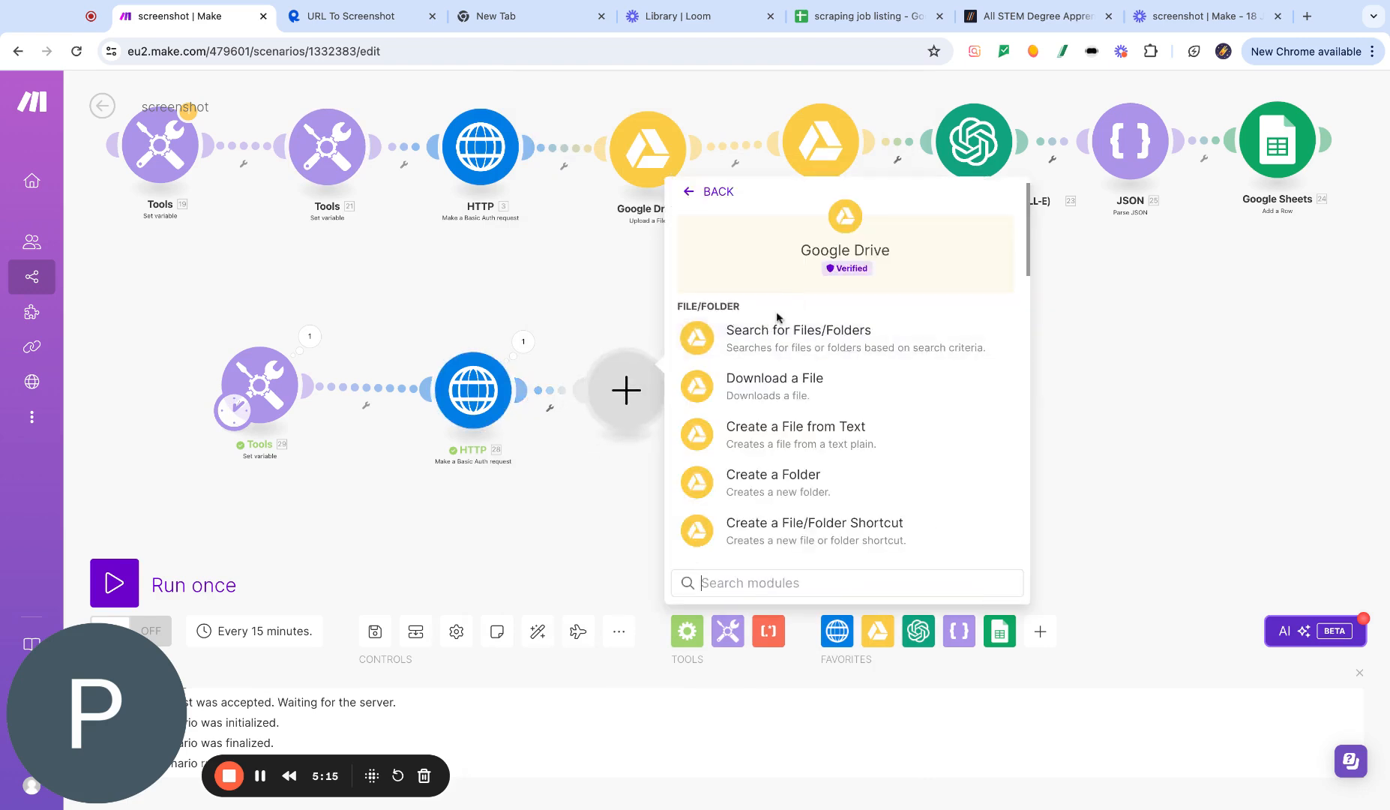
pyautogui.scroll(-3, 834, 458)
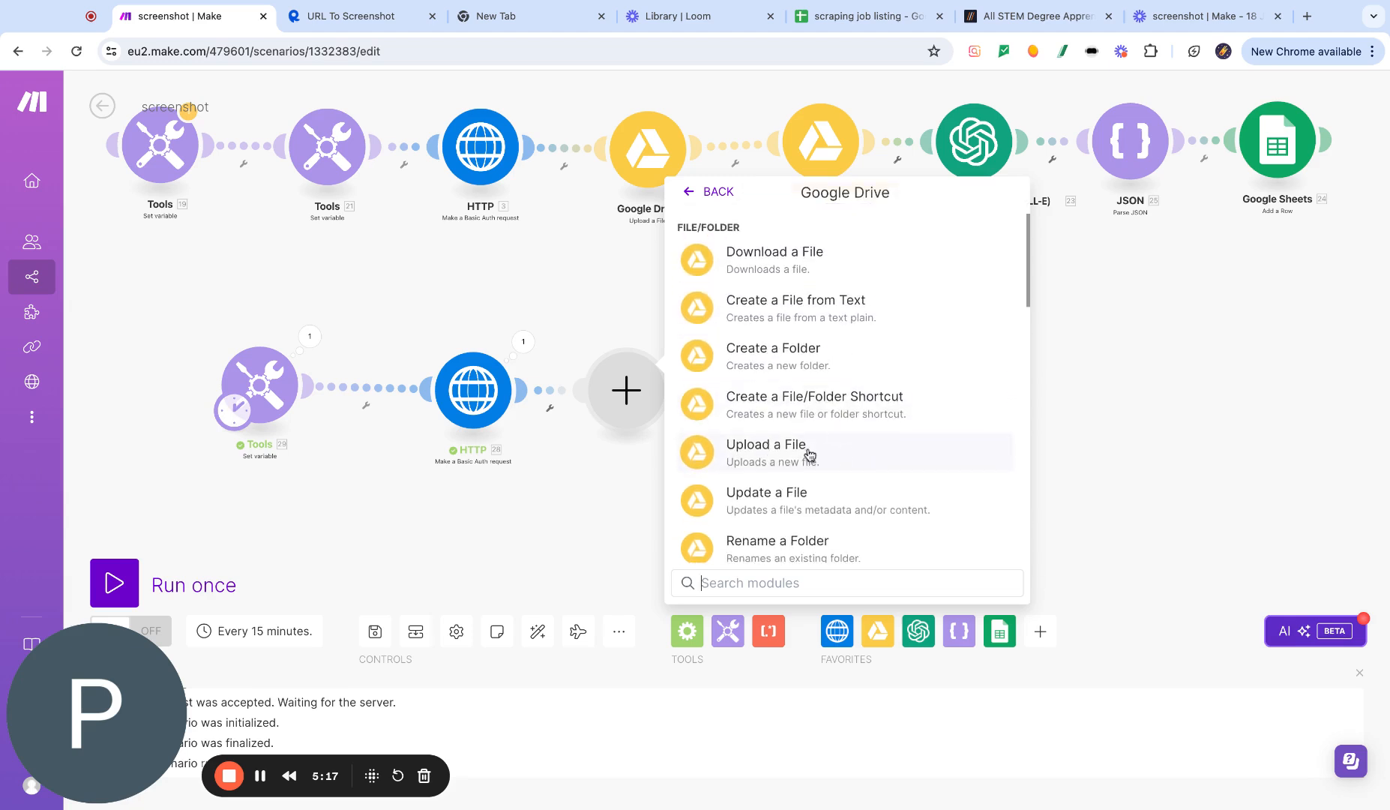
pyautogui.click(806, 453)
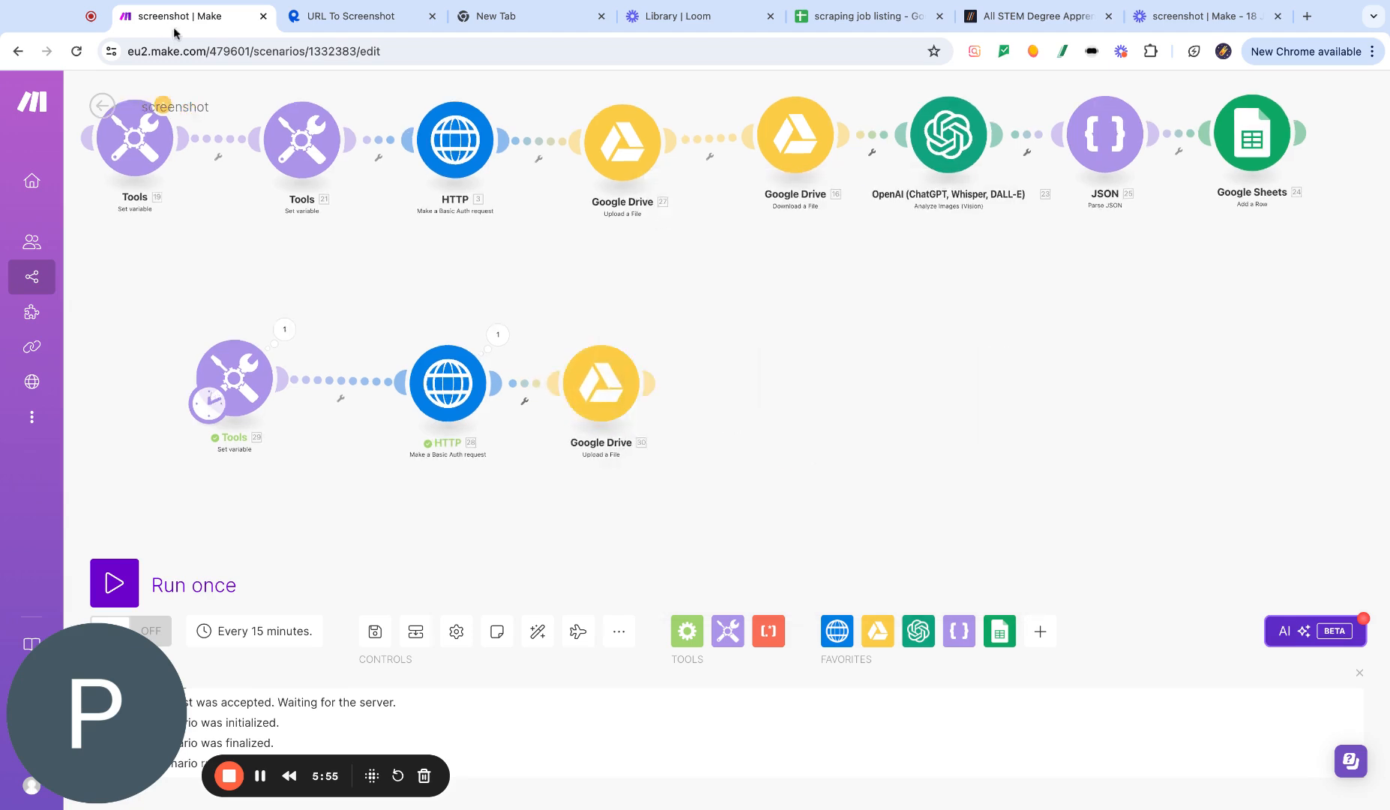
# - Set the upload module's folder, selected from the list, to the root of My Drive
pyautogui.click(608, 393)
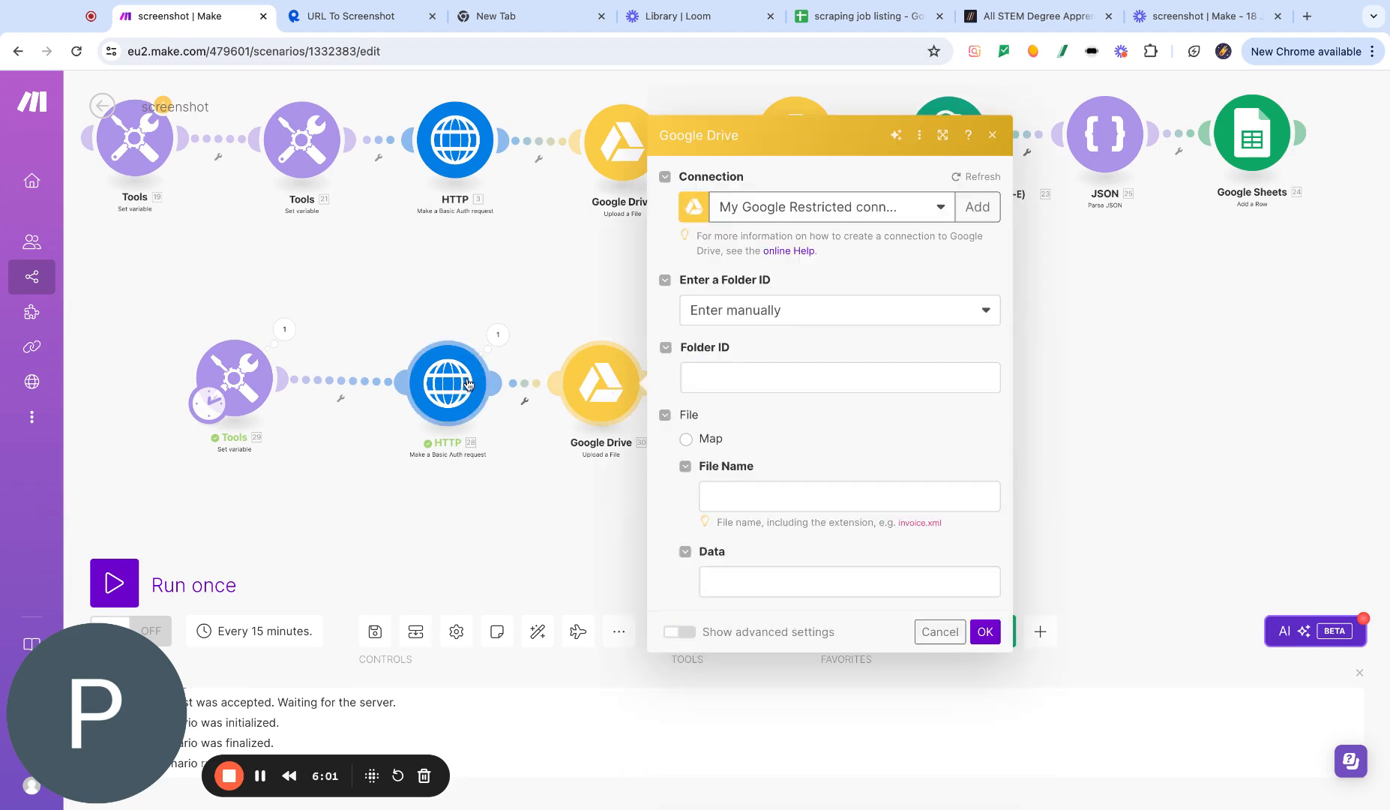
pyautogui.click(838, 374)
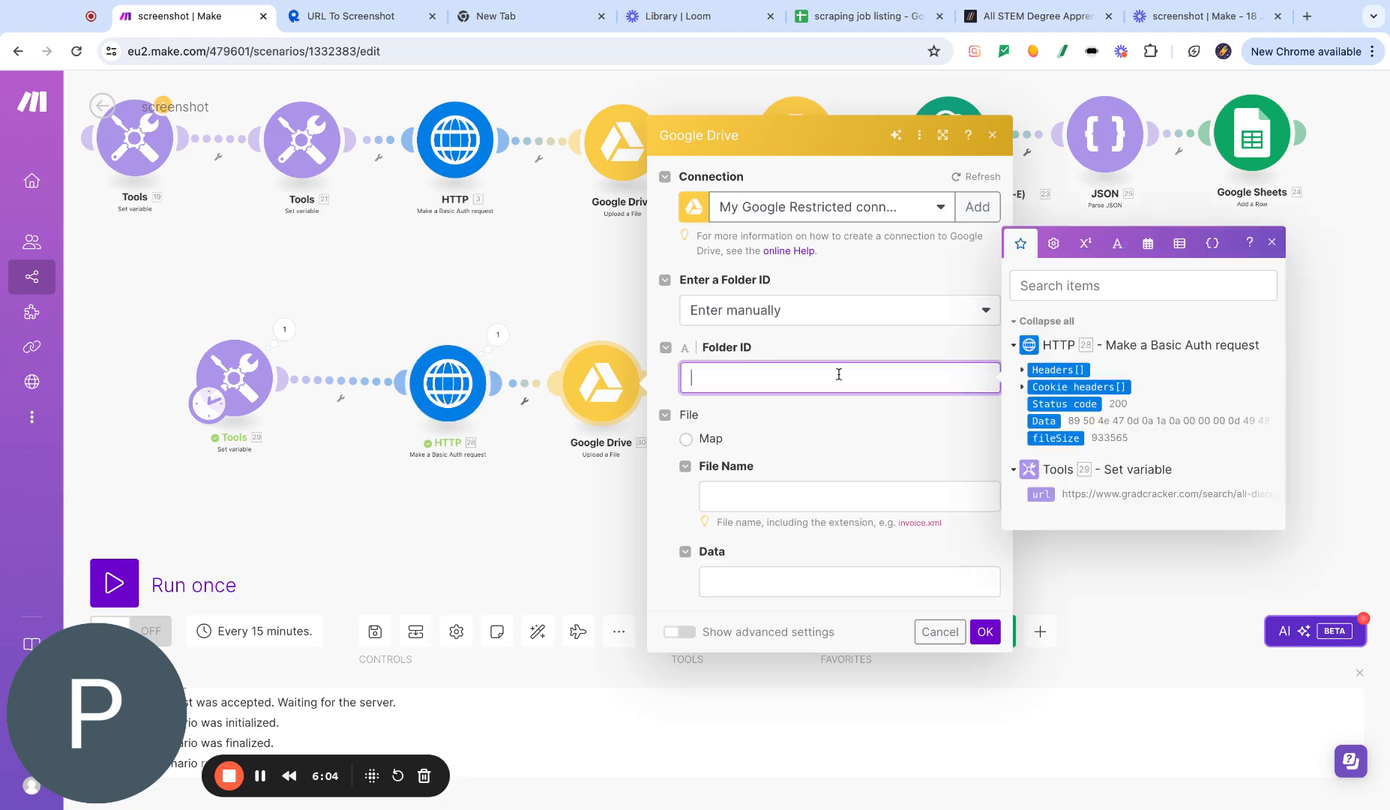
pyautogui.click(815, 315)
pyautogui.click(770, 367)
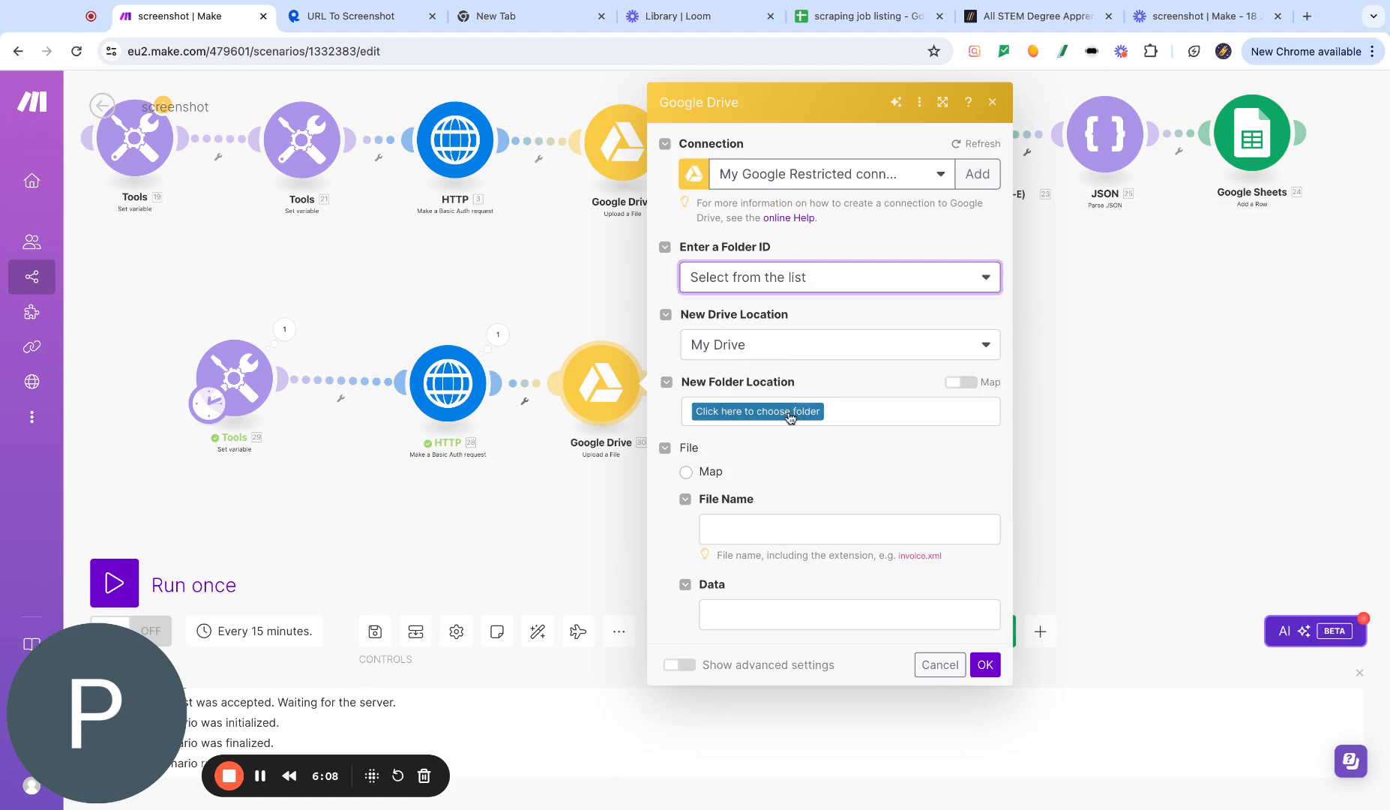
pyautogui.click(791, 410)
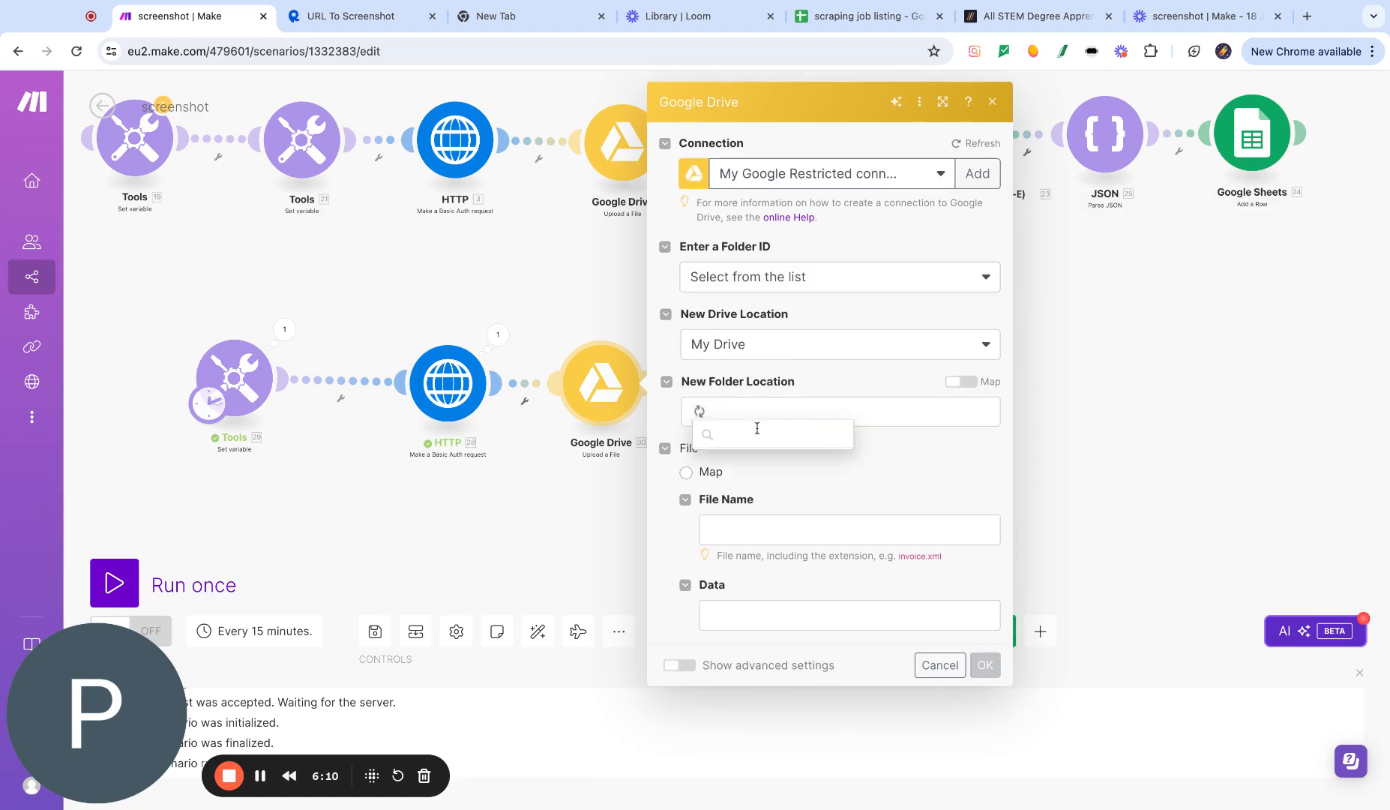
pyautogui.click(730, 464)
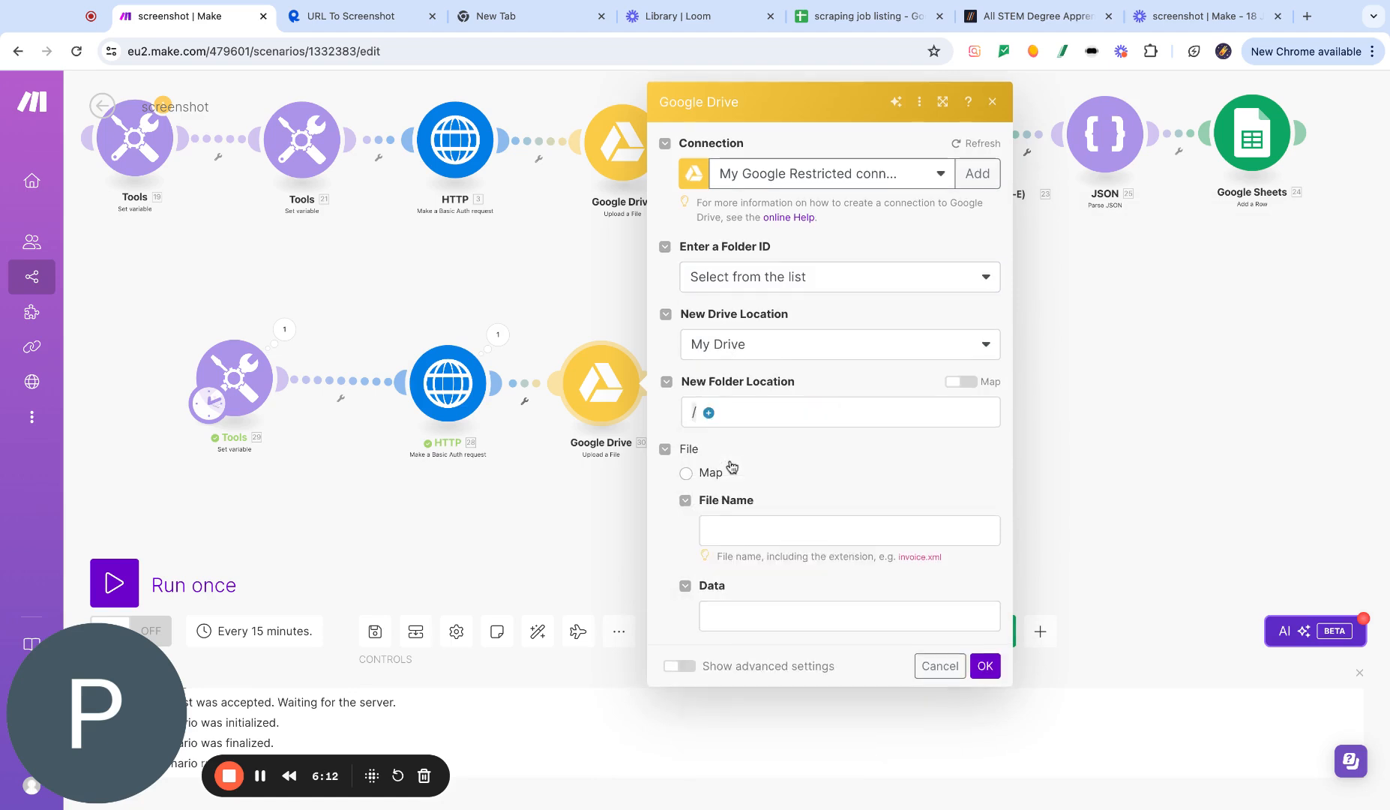
# - Map the upload's file name to the HTTP header Name and its data to the HTTP Data, then confirm
pyautogui.click(685, 472)
pyautogui.click(766, 529)
pyautogui.click(1053, 522)
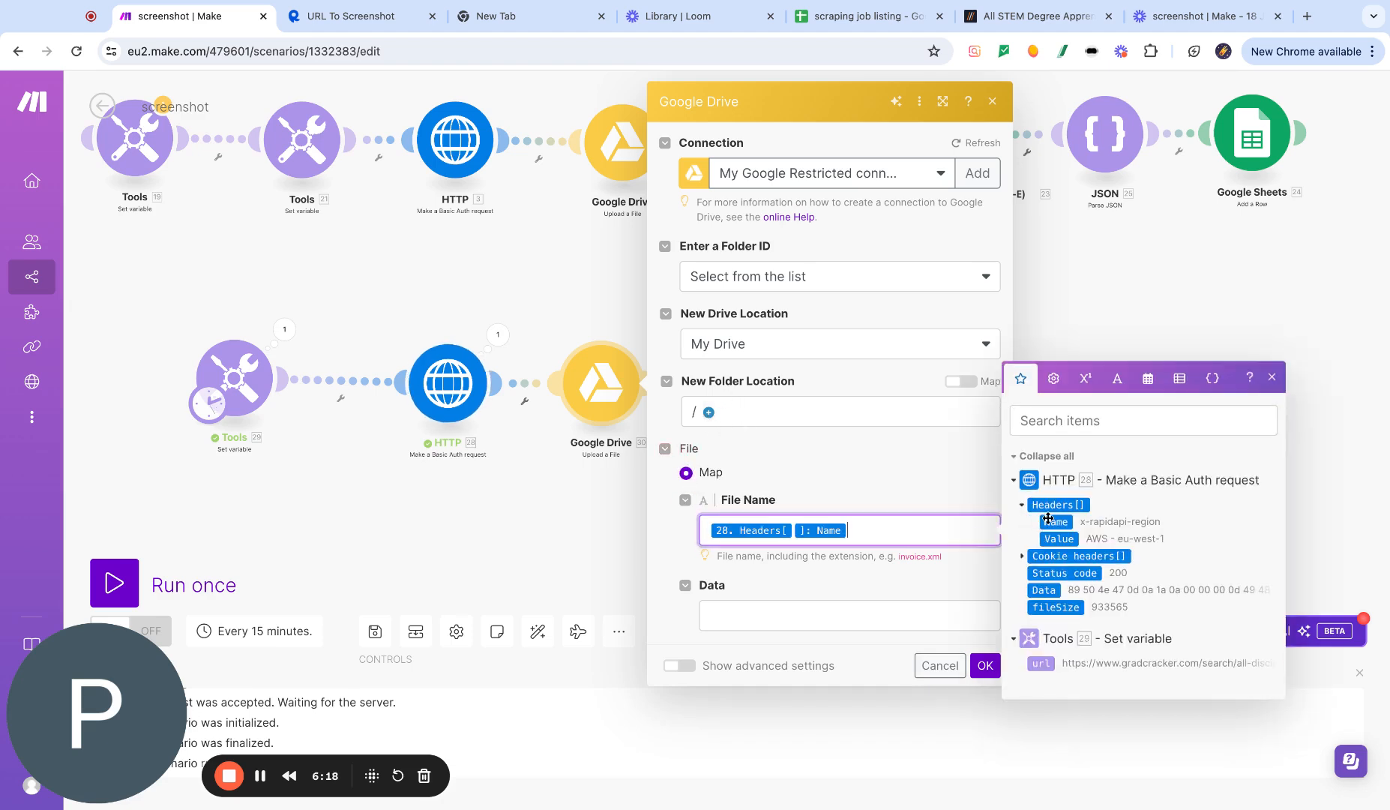
pyautogui.click(848, 615)
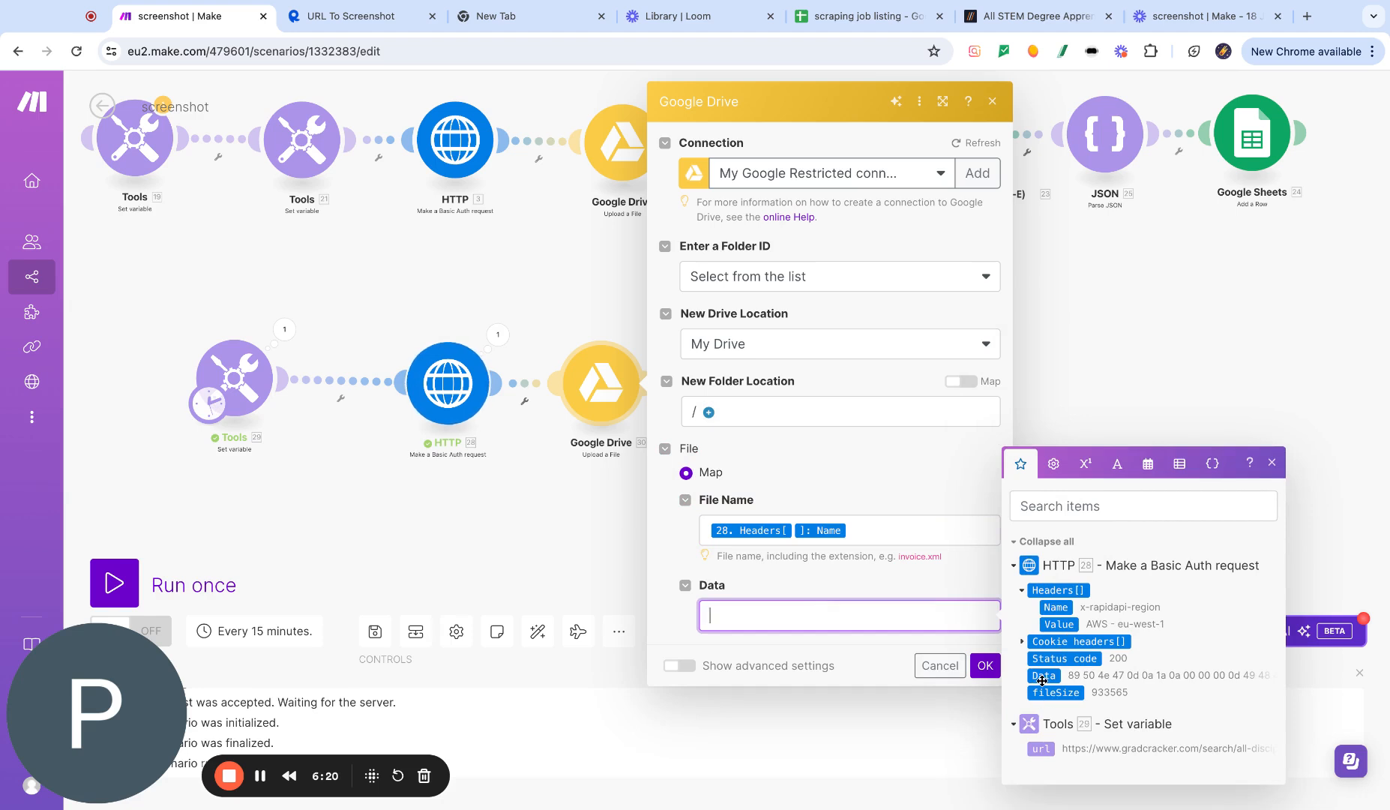
pyautogui.click(1043, 675)
pyautogui.click(984, 665)
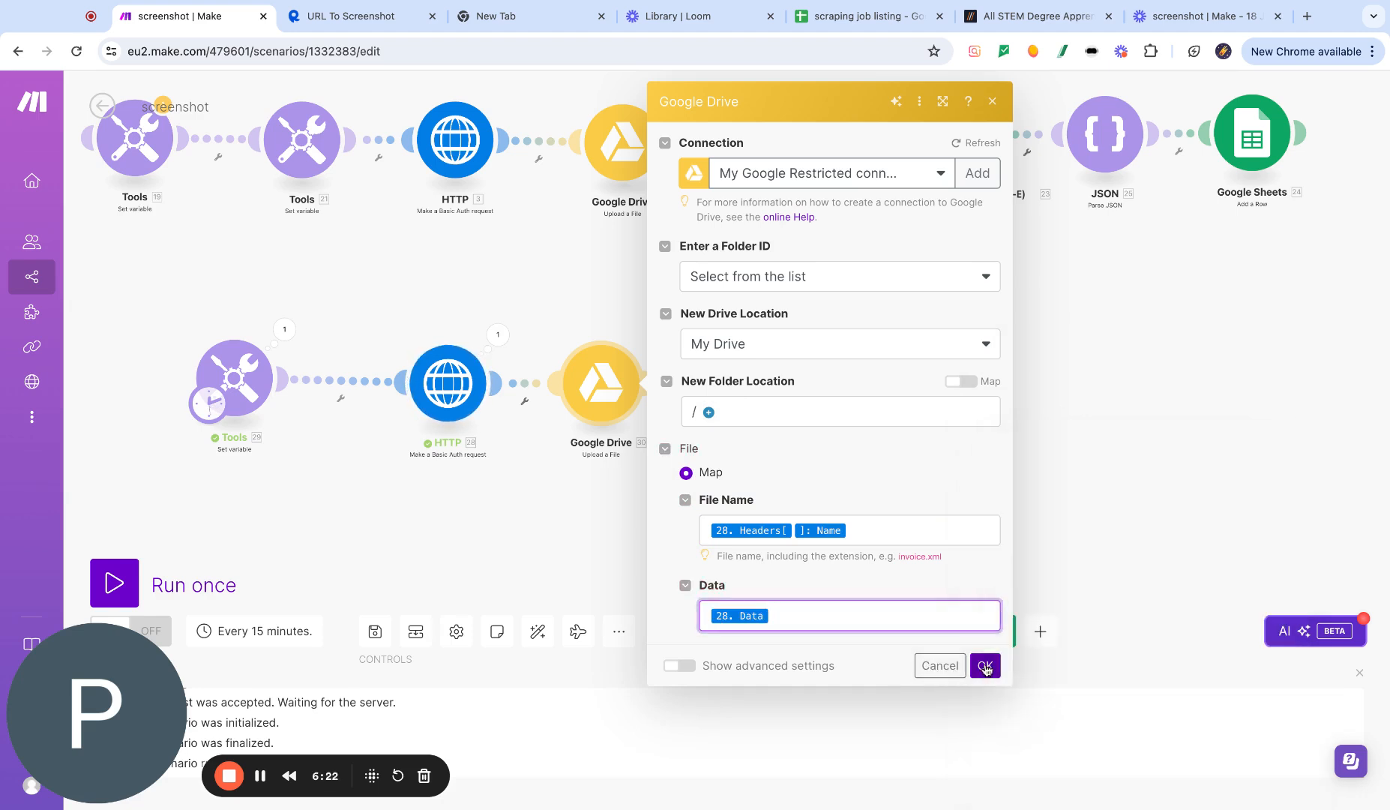
# - Add a Google Drive Download a File module after the upload and pick the Google Restricted connection
pyautogui.click(652, 385)
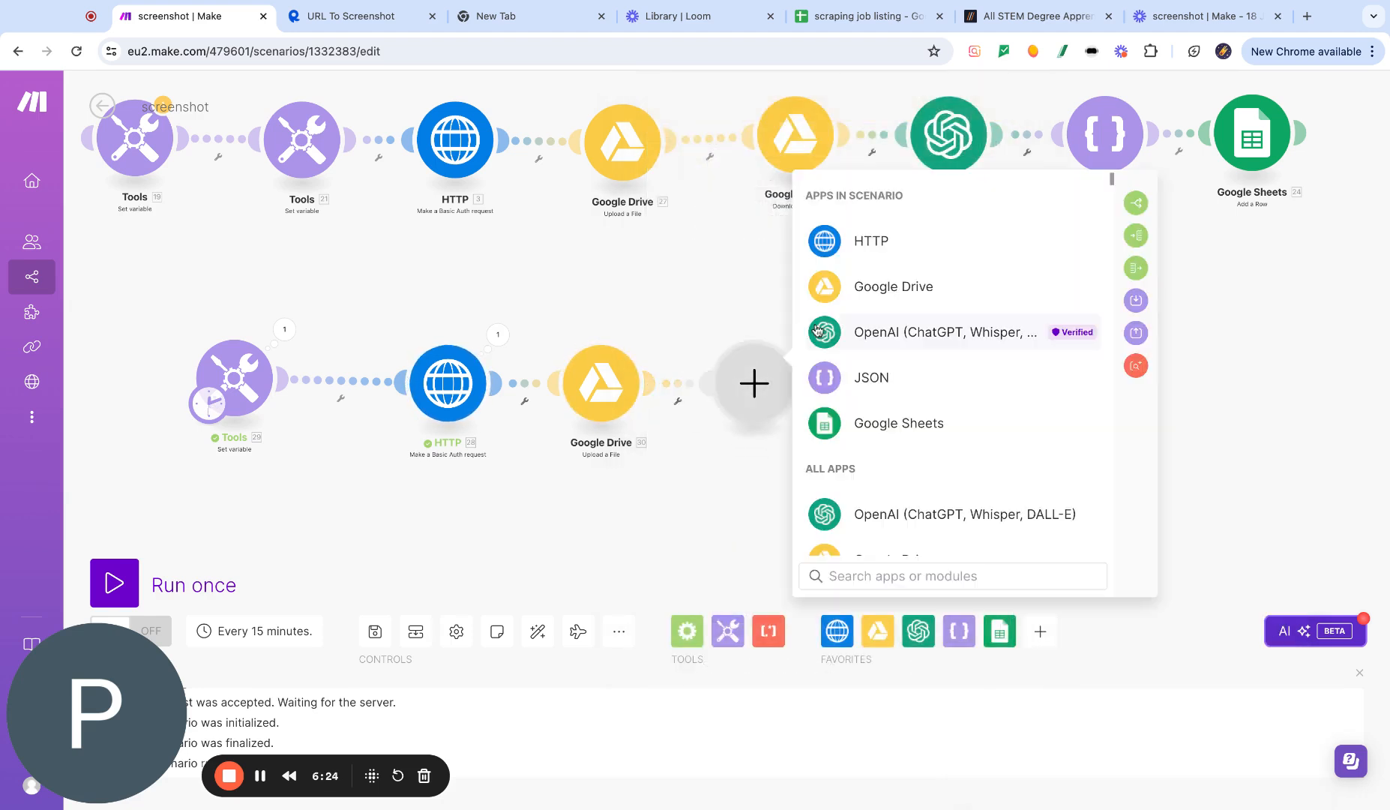
pyautogui.click(889, 287)
pyautogui.click(918, 384)
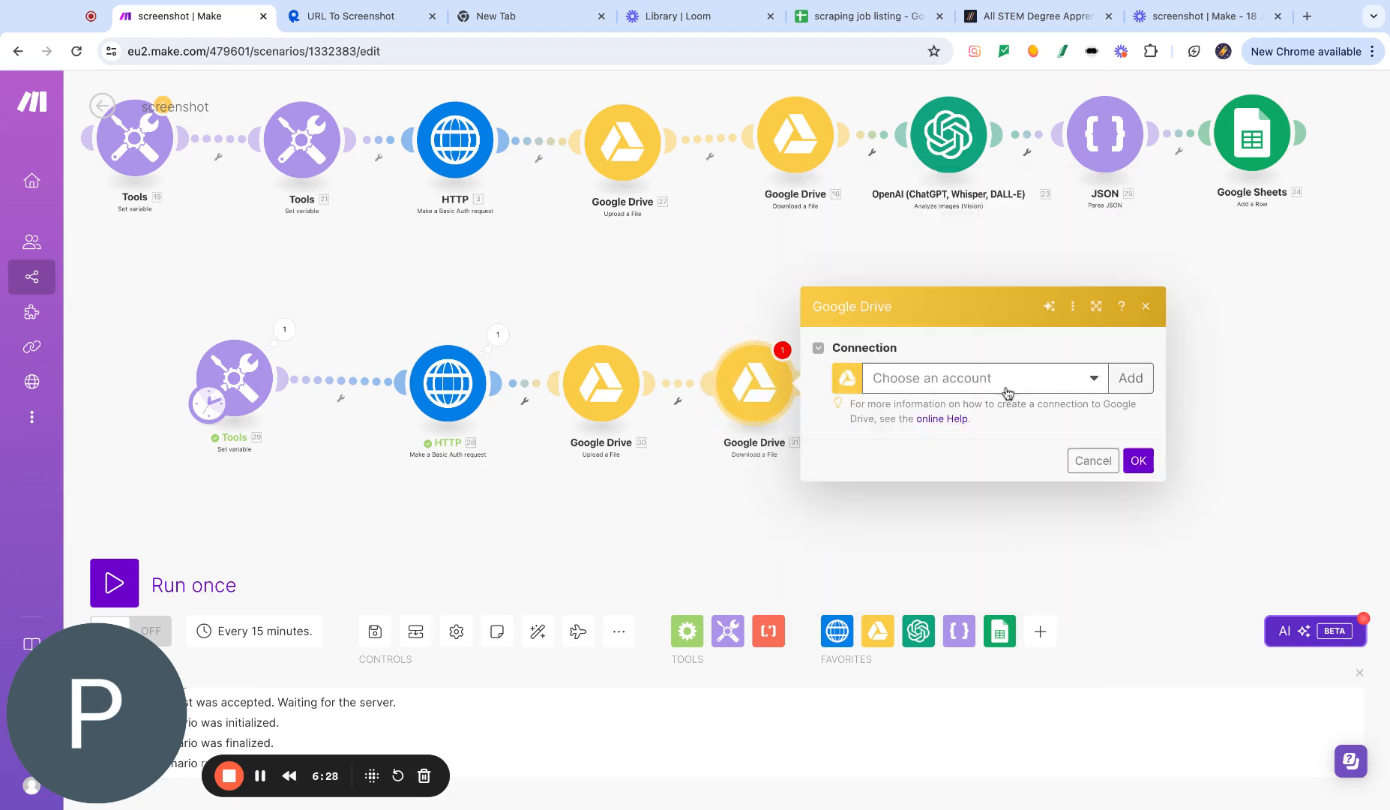
pyautogui.click(1005, 378)
pyautogui.click(988, 407)
pyautogui.click(901, 514)
# - Enter the download's File ID manually by mapping the upload module's File ID, then confirm
pyautogui.click(929, 377)
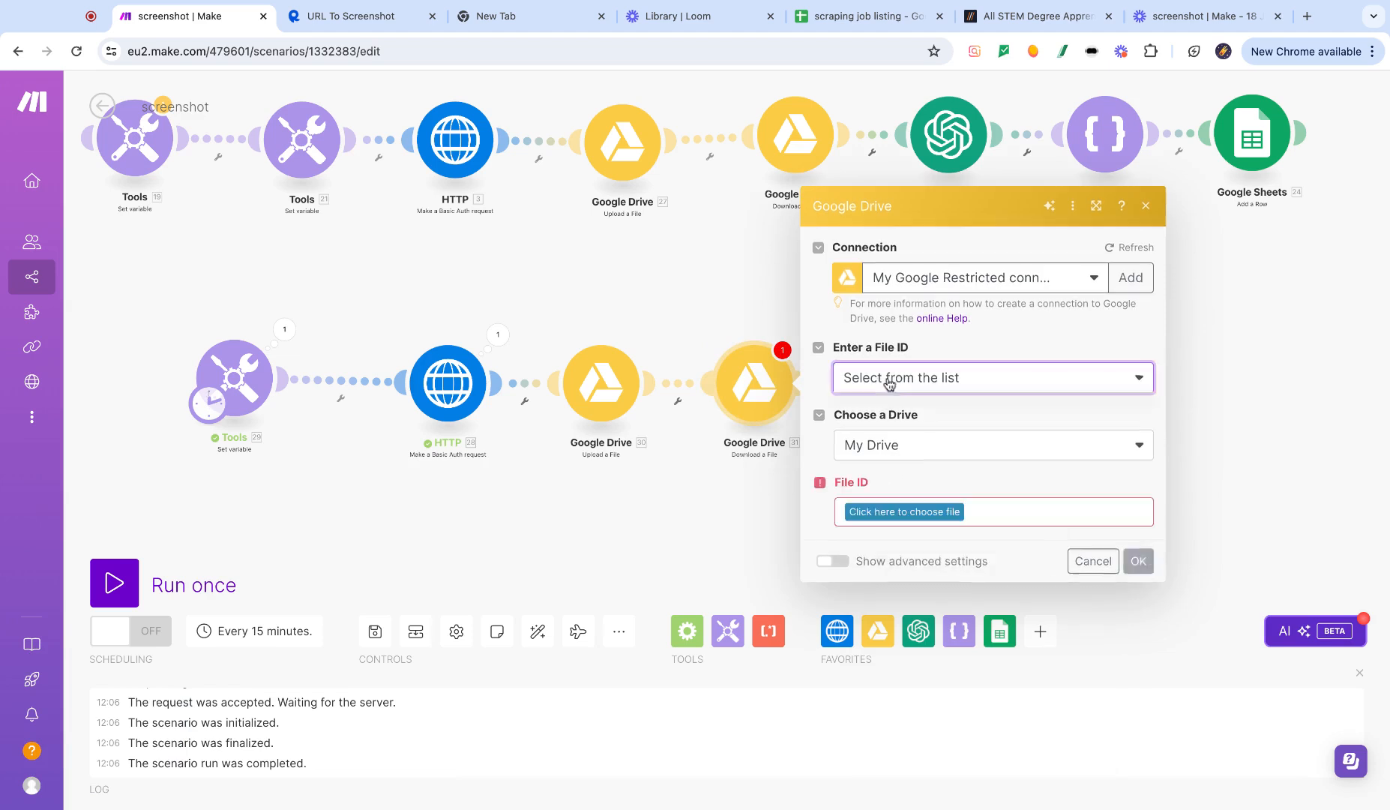
pyautogui.click(883, 405)
pyautogui.click(859, 479)
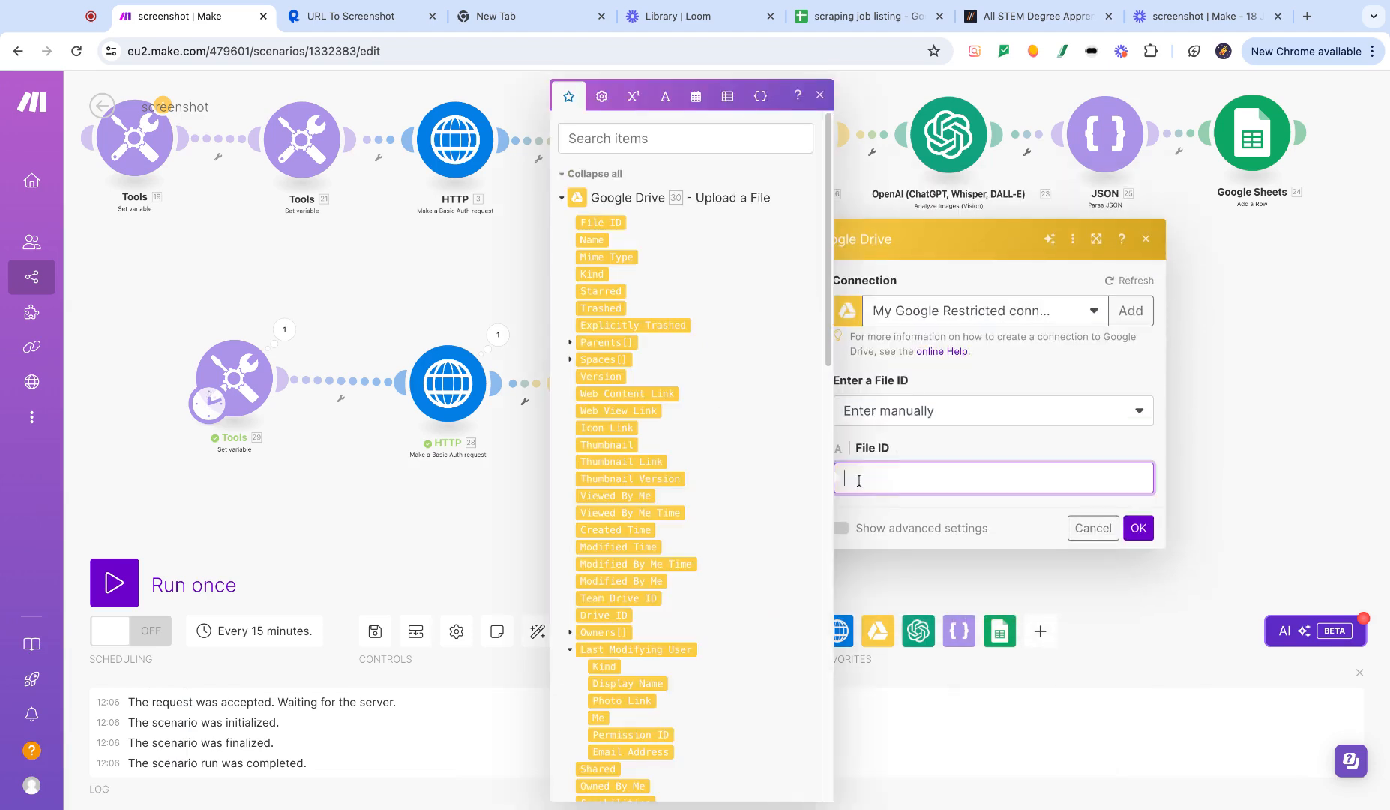
pyautogui.click(611, 224)
pyautogui.click(1139, 529)
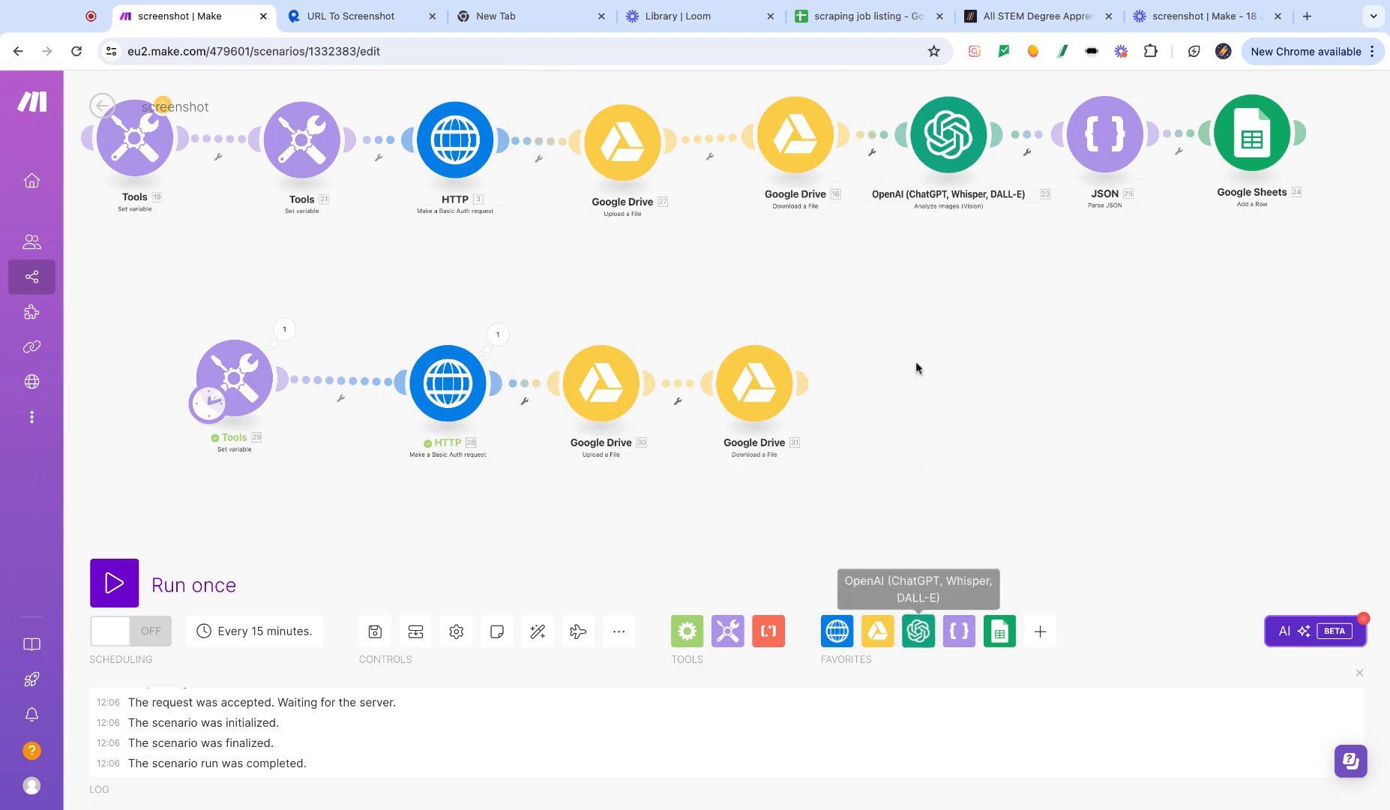
# - Add an OpenAI Analyze Images (Vision) module after the Google Drive download module
pyautogui.click(920, 629)
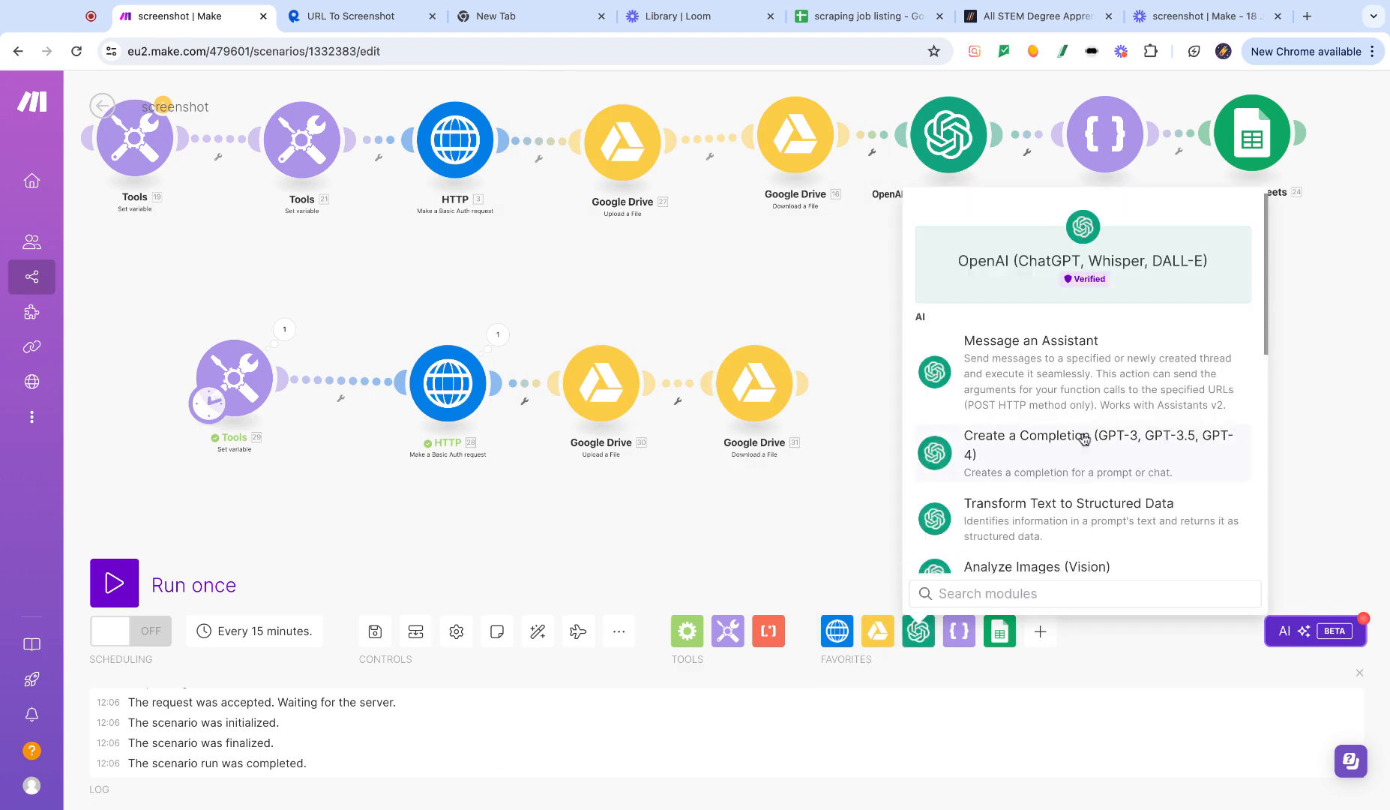
pyautogui.scroll(-1, 1099, 413)
pyautogui.scroll(-1, 1099, 413)
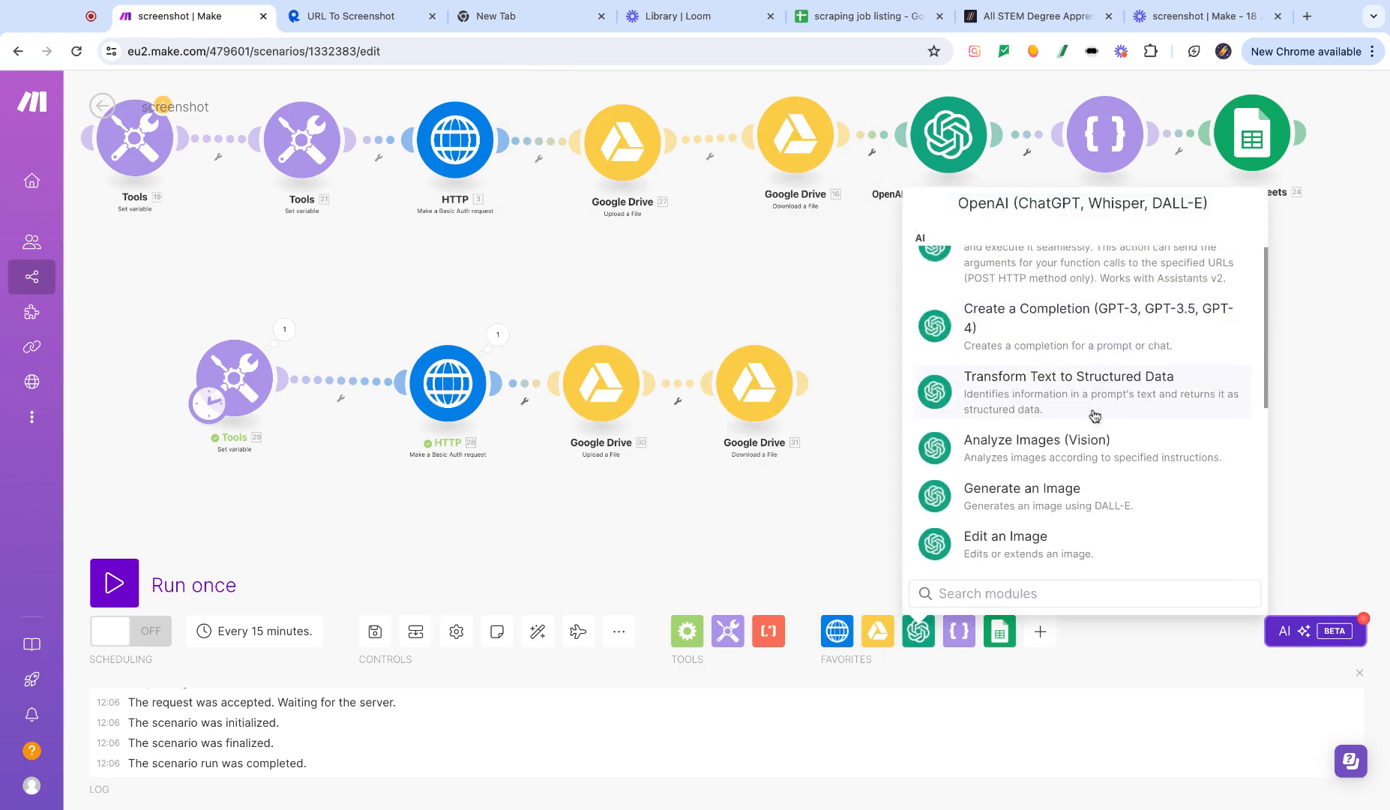
pyautogui.click(1061, 449)
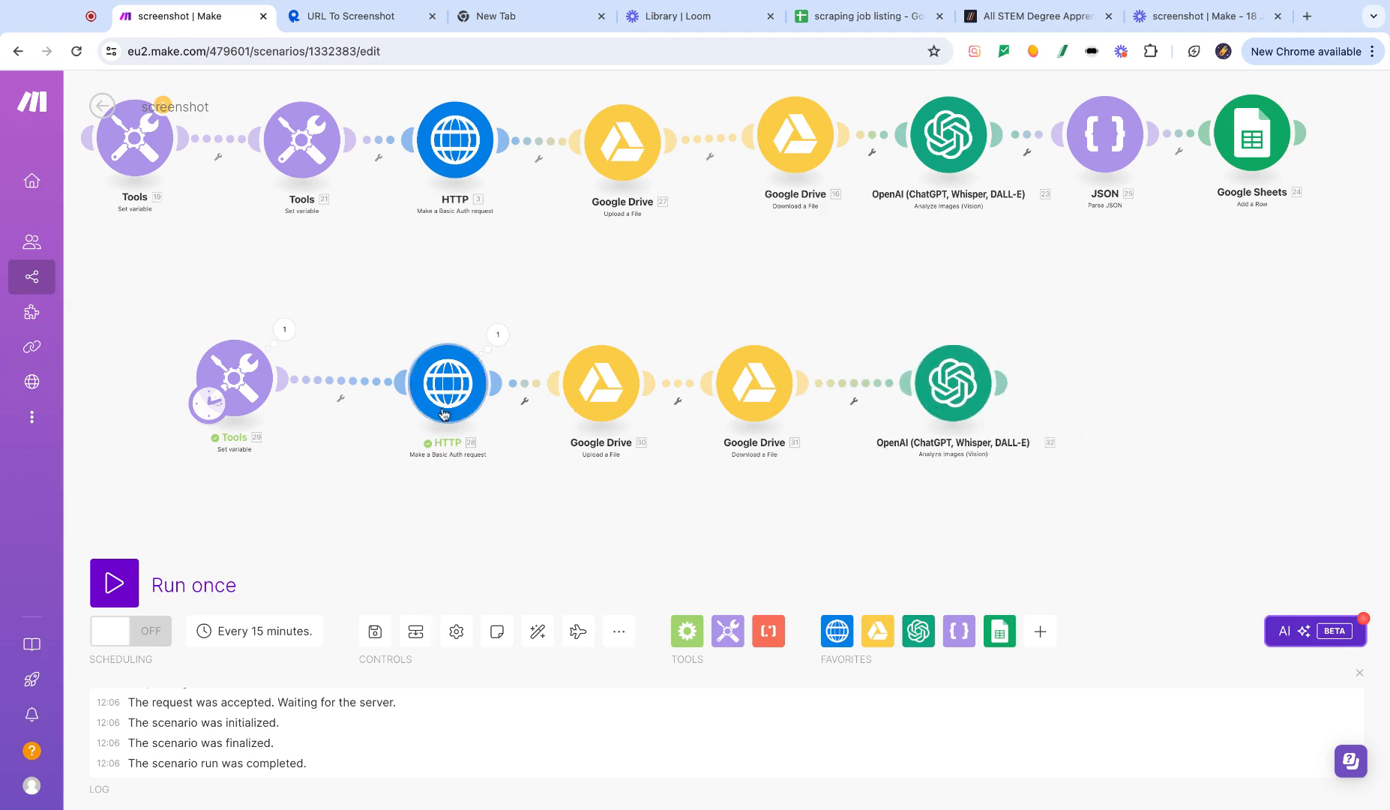
pyautogui.moveTo(453, 399); pyautogui.dragTo(444, 386)
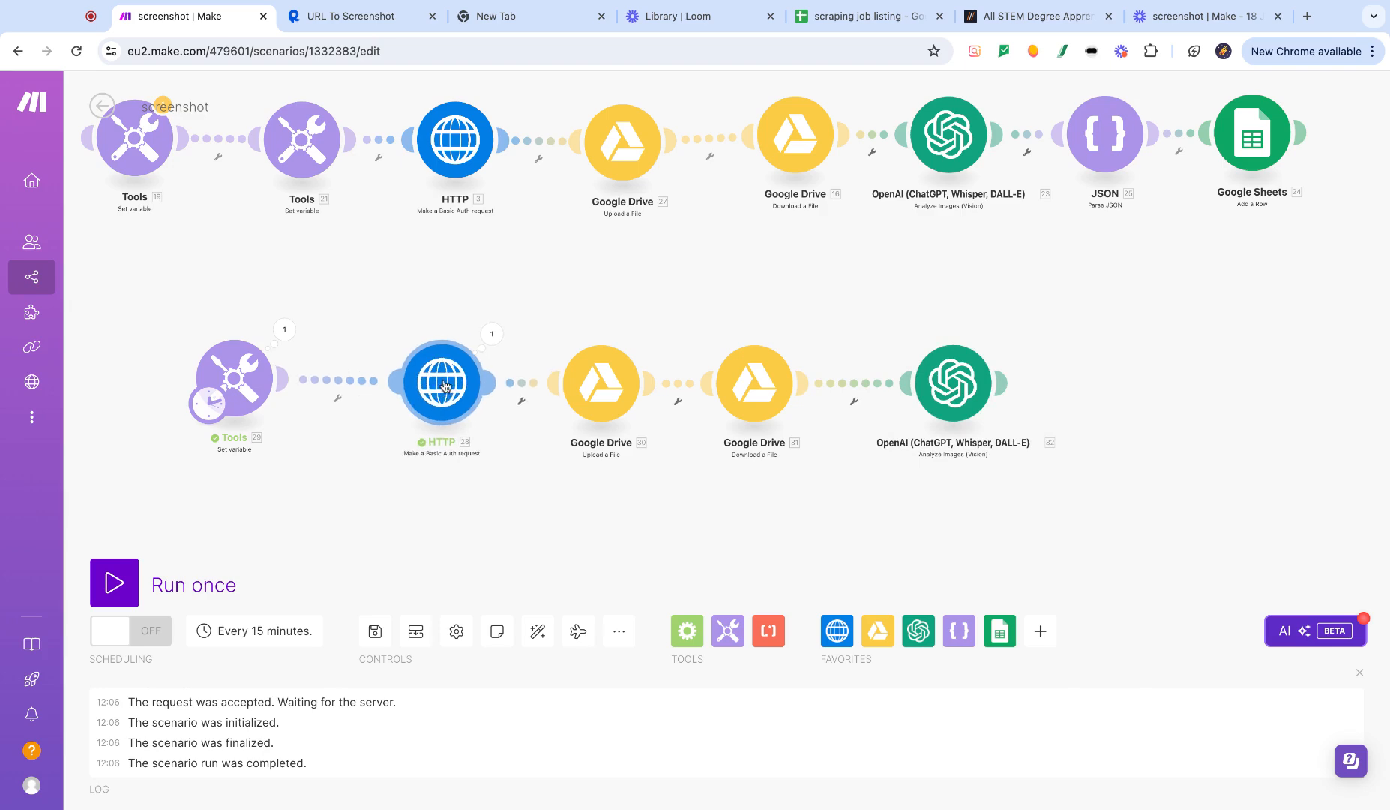
# - Copy the prompt from the upper OpenAI module and paste it into the new OpenAI module's prompt
pyautogui.click(944, 150)
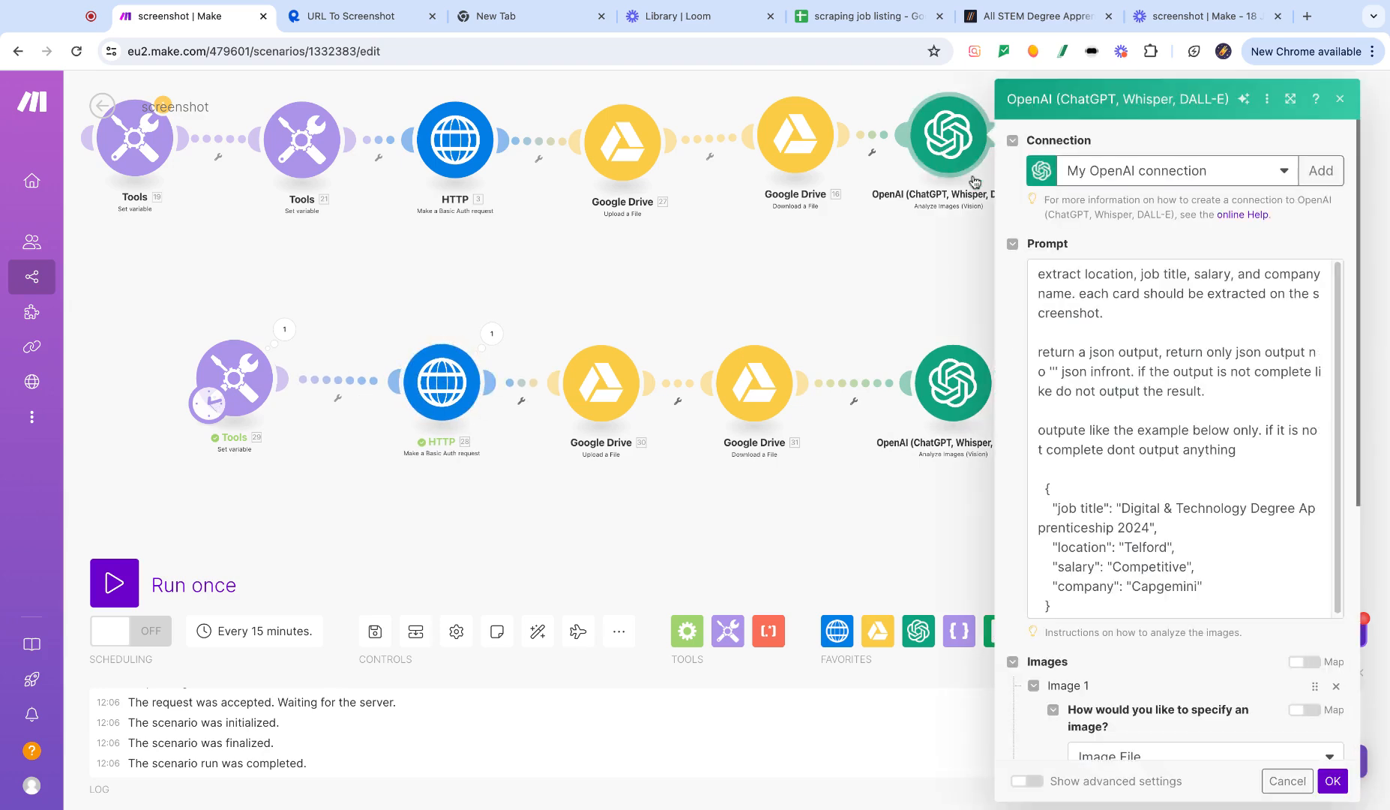
pyautogui.click(1034, 275)
pyautogui.hotkey('ctrl', 'a')
pyautogui.hotkey('ctrl', 'c')
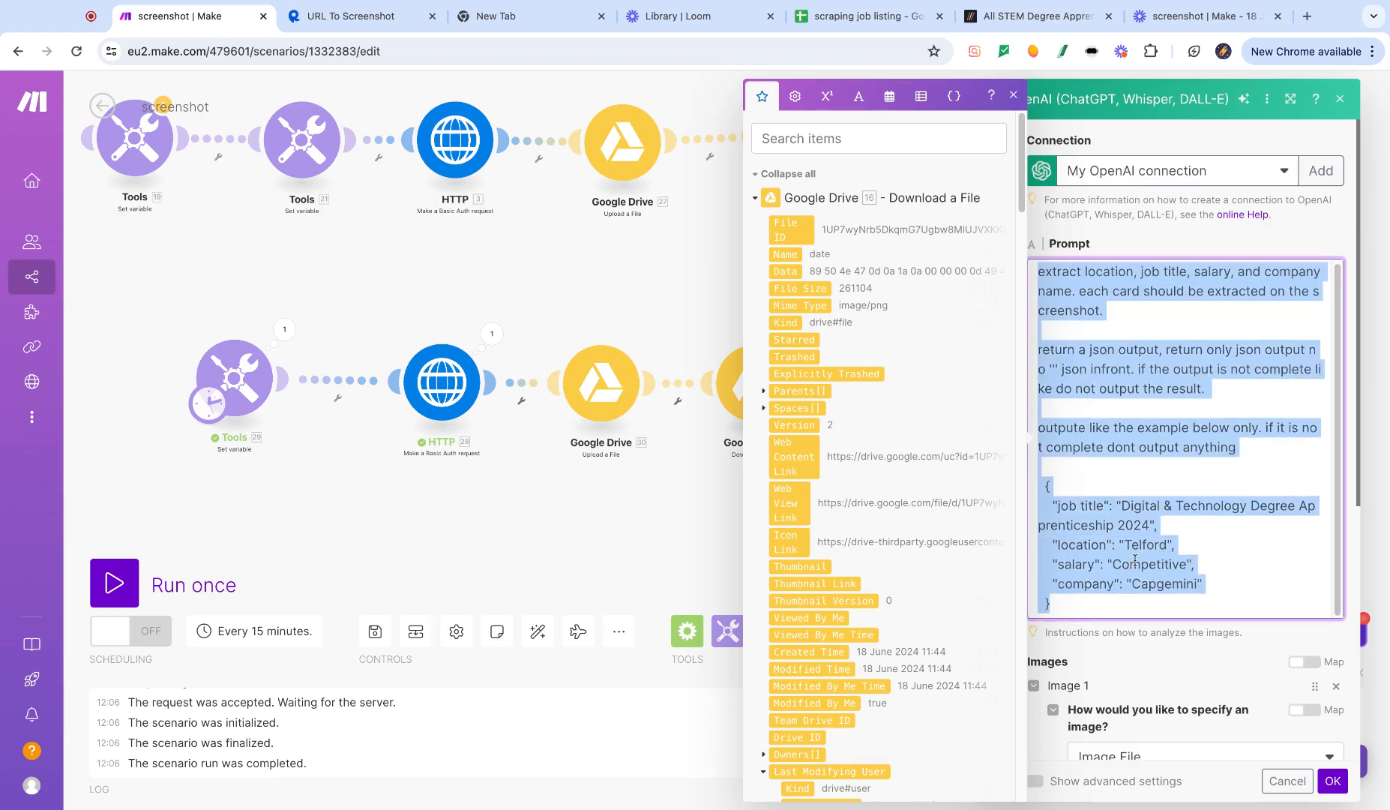
pyautogui.press('Escape')
pyautogui.click(958, 388)
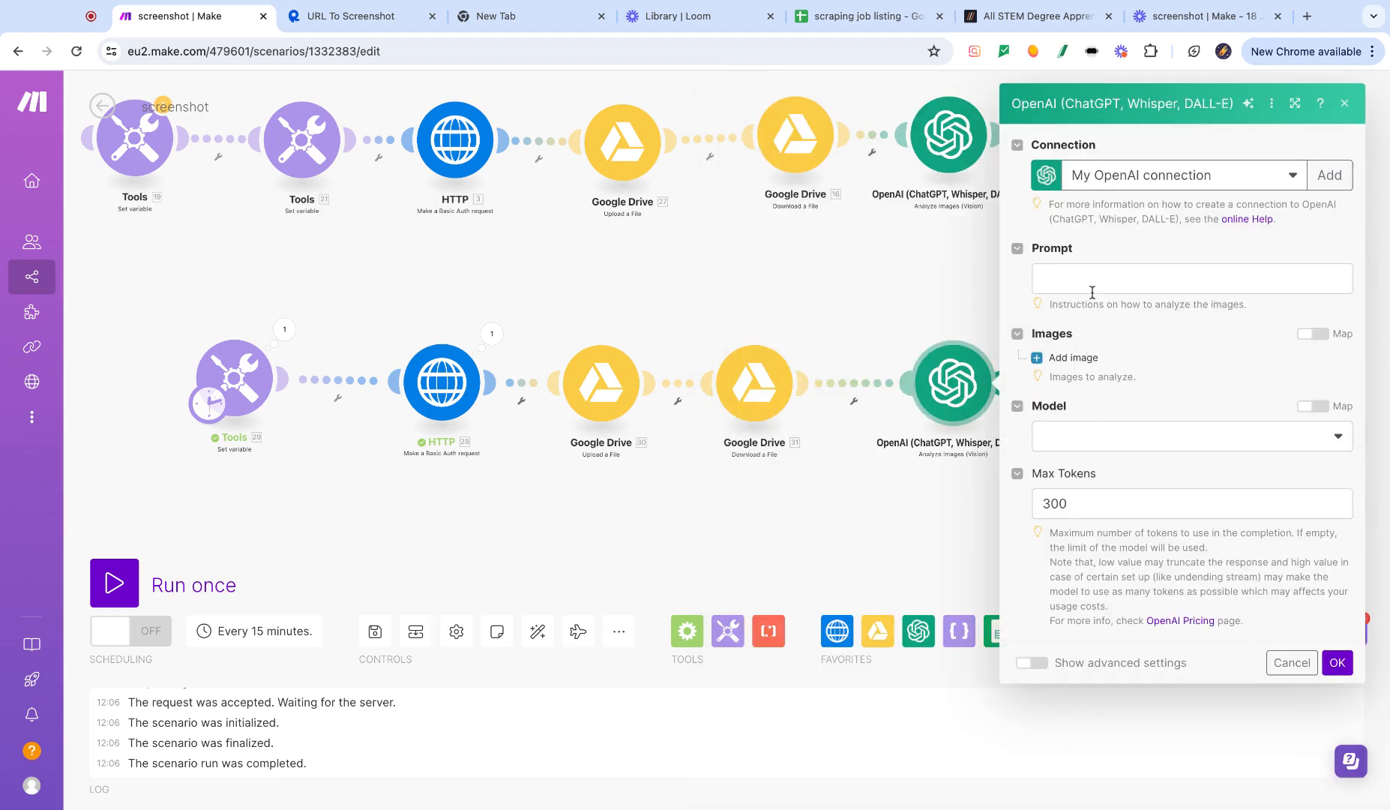
pyautogui.click(1086, 285)
pyautogui.hotkey('ctrl', 'v')
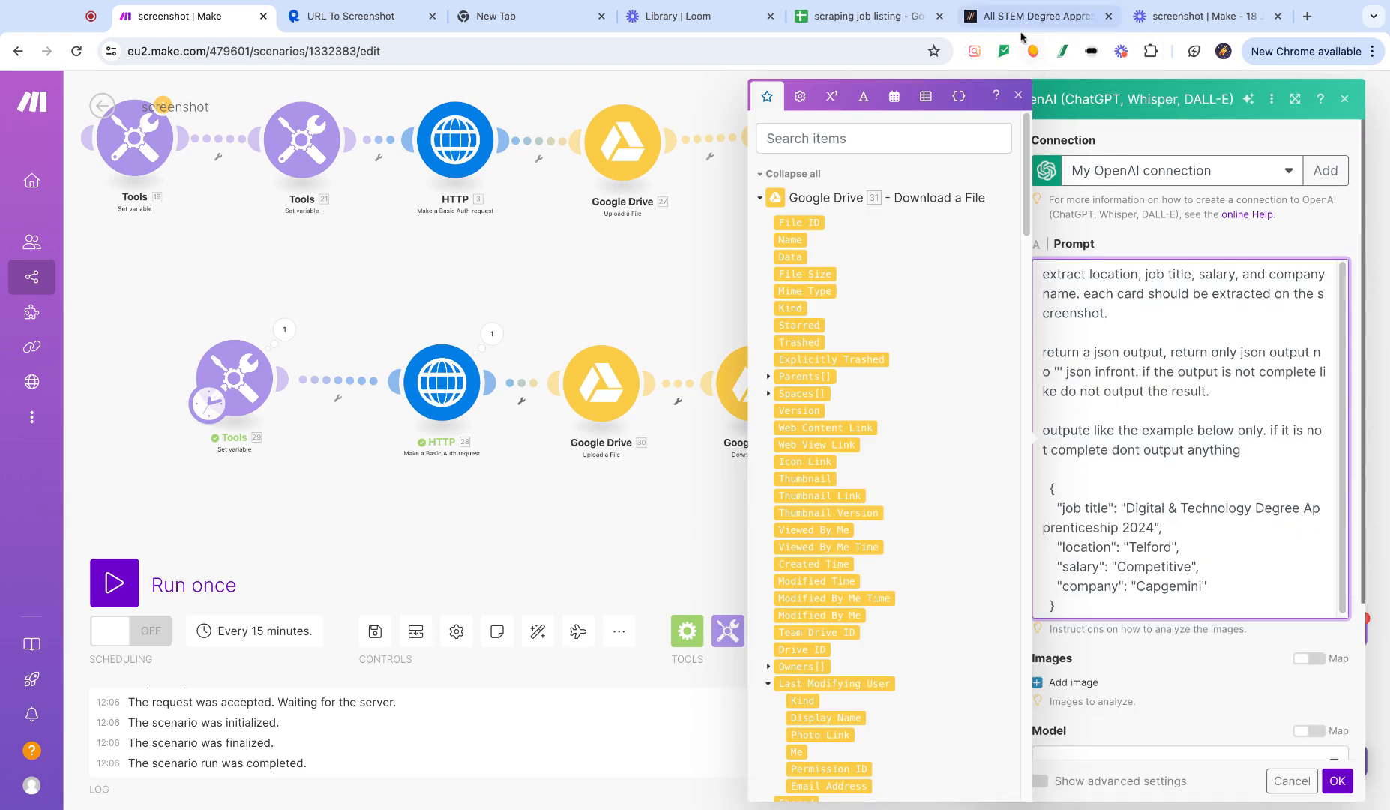
pyautogui.click(1038, 16)
pyautogui.moveTo(547, 561); pyautogui.dragTo(450, 498)
pyautogui.click(163, 17)
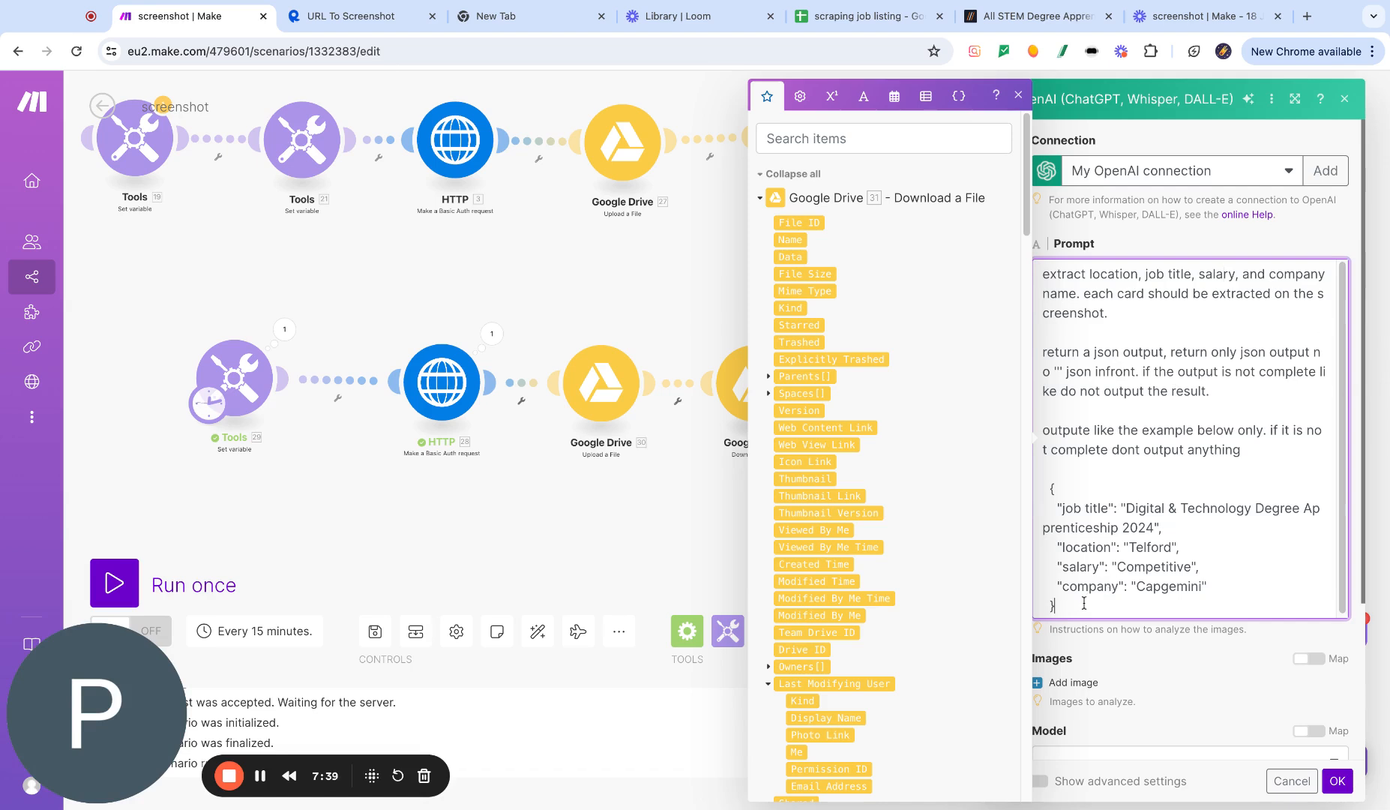
pyautogui.hotkey('shift', 'Up')
pyautogui.hotkey('shift', 'Up')
pyautogui.hotkey('shift', 'Up')
pyautogui.hotkey('shift', 'Up')
pyautogui.hotkey('shift', 'Up')
pyautogui.hotkey('shift', 'Up')
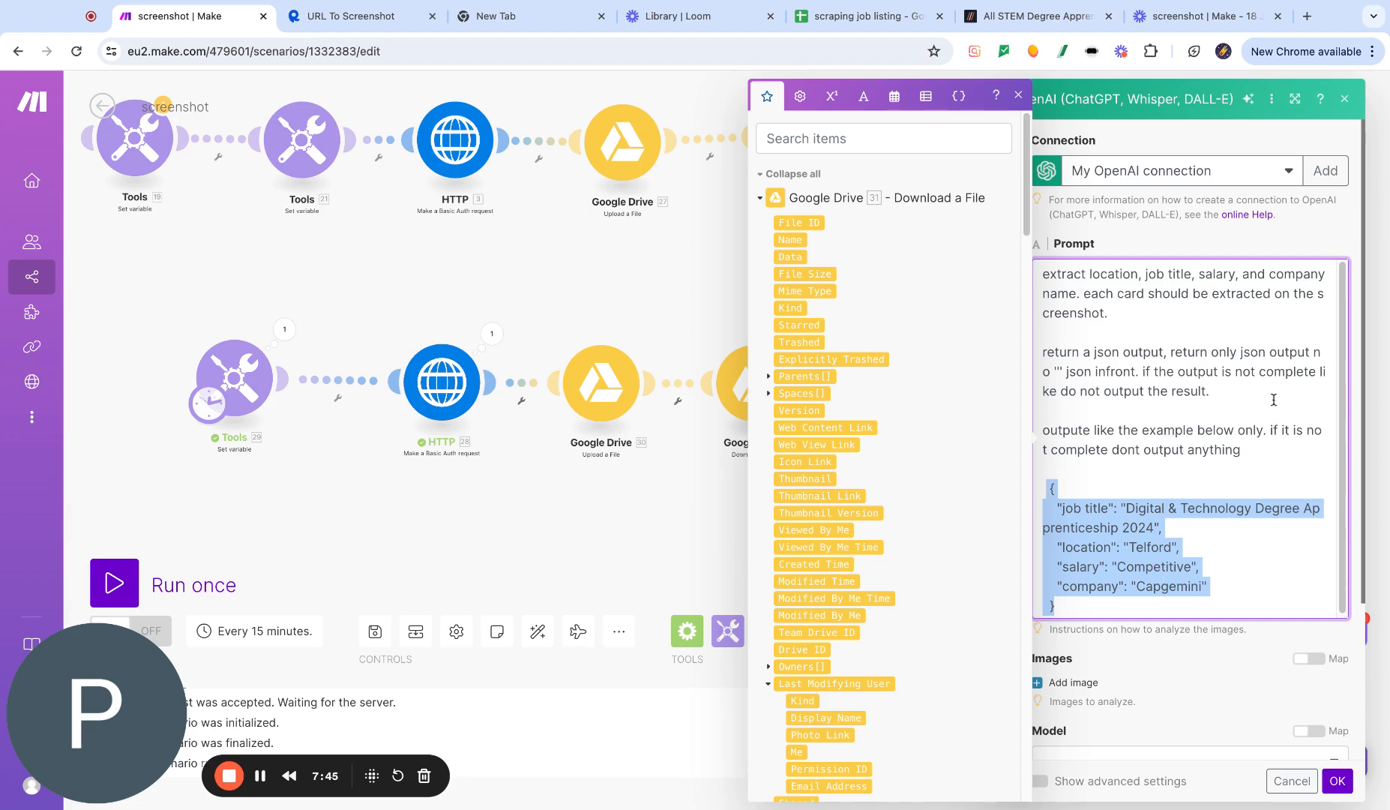
pyautogui.click(643, 540)
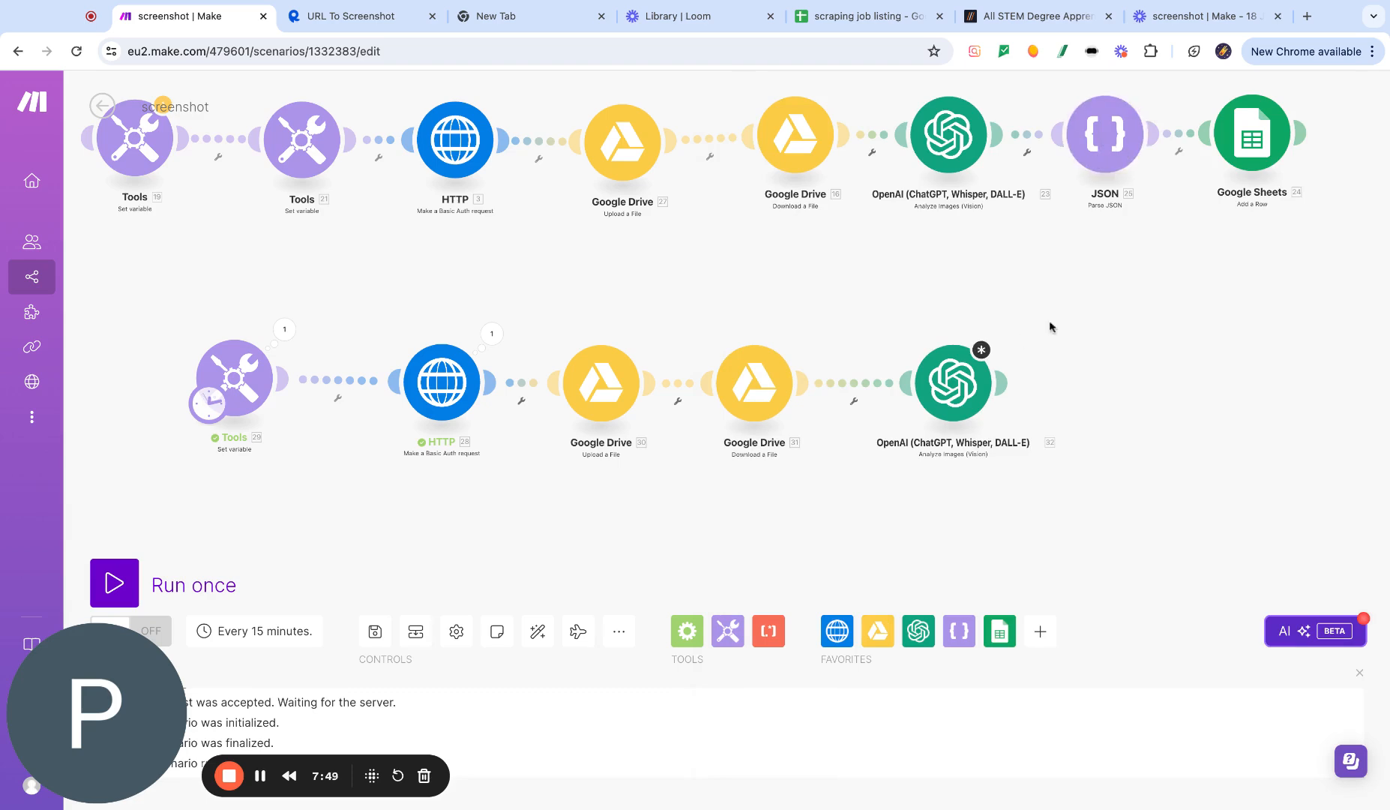
# - Open the new OpenAI module and set the image to be specified as an Image File from the Google Drive download
pyautogui.click(953, 383)
pyautogui.scroll(-2, 1103, 545)
pyautogui.click(1070, 477)
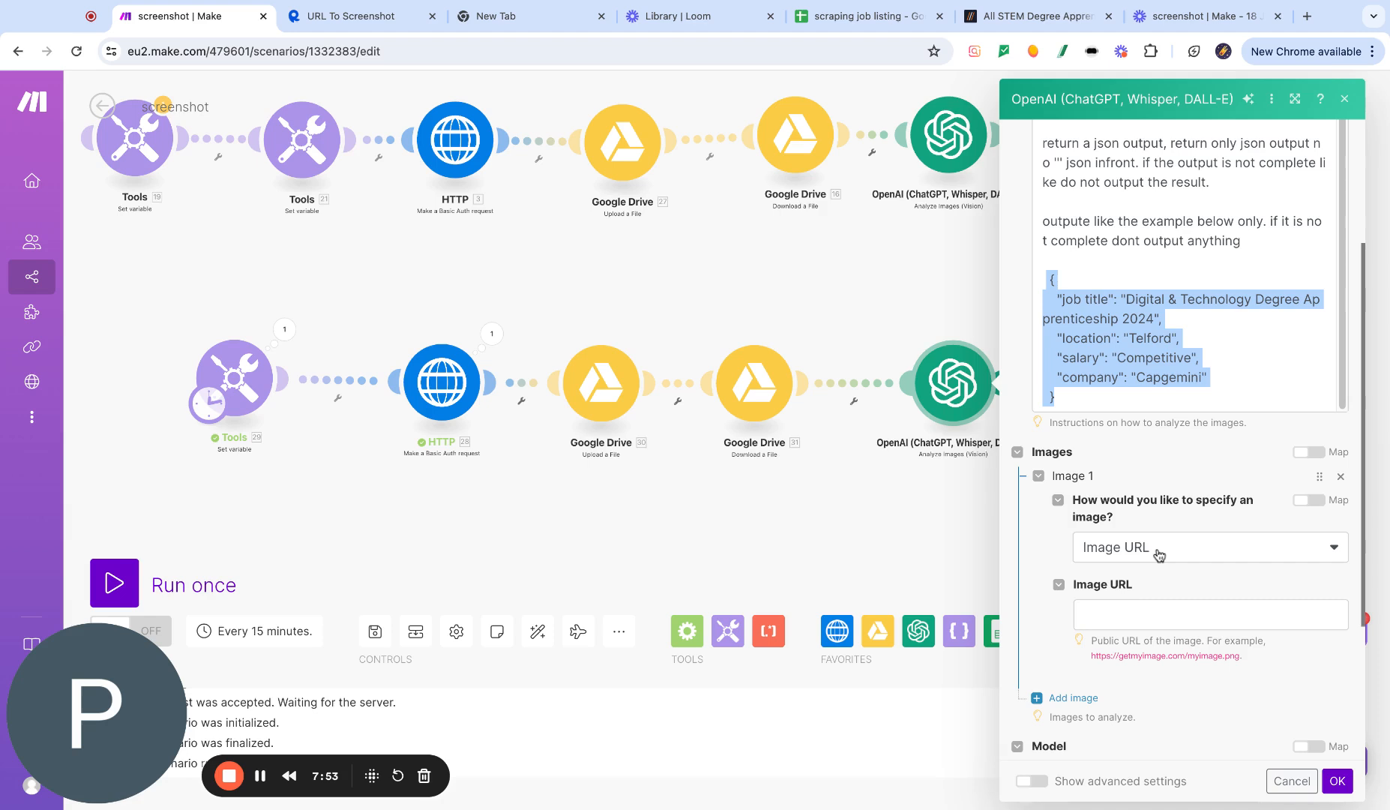
pyautogui.click(1158, 552)
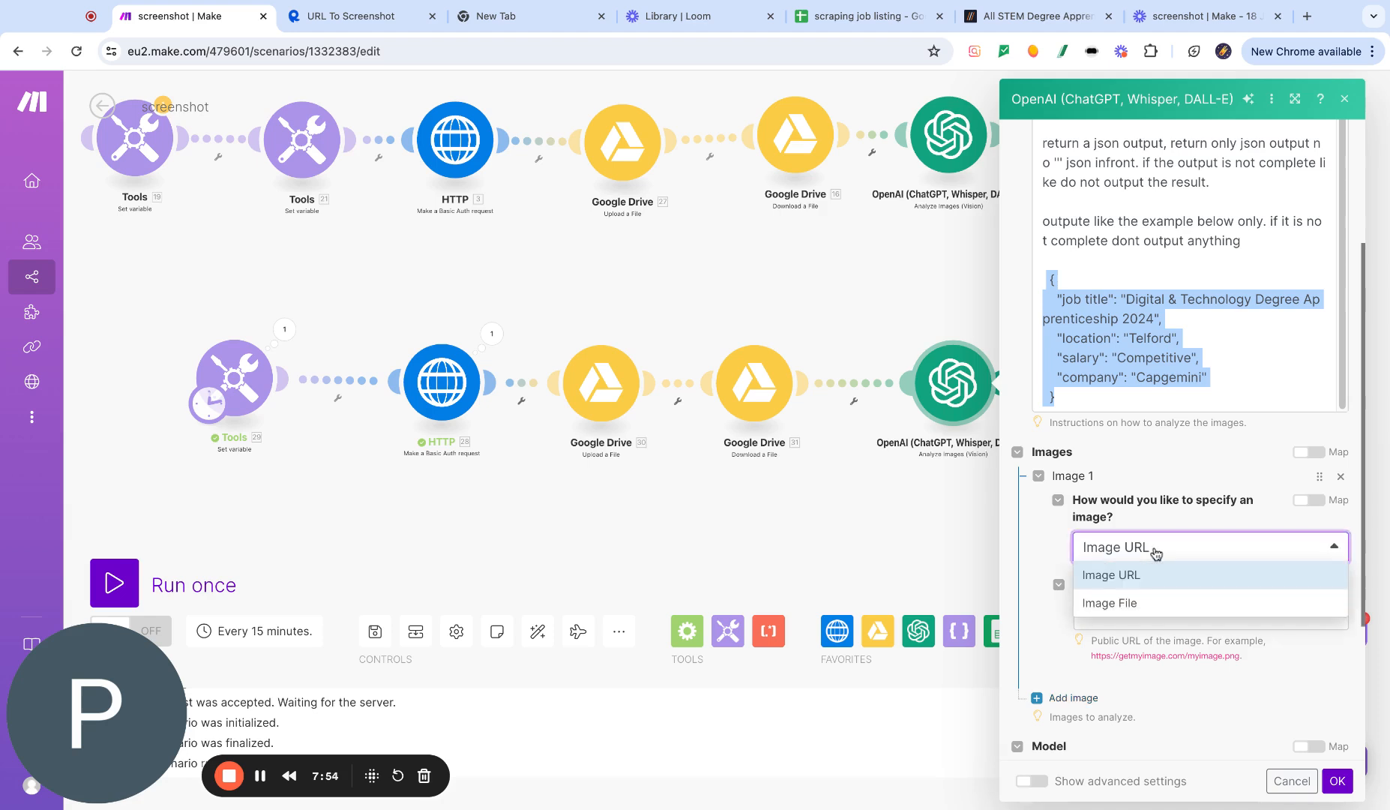
pyautogui.click(1131, 604)
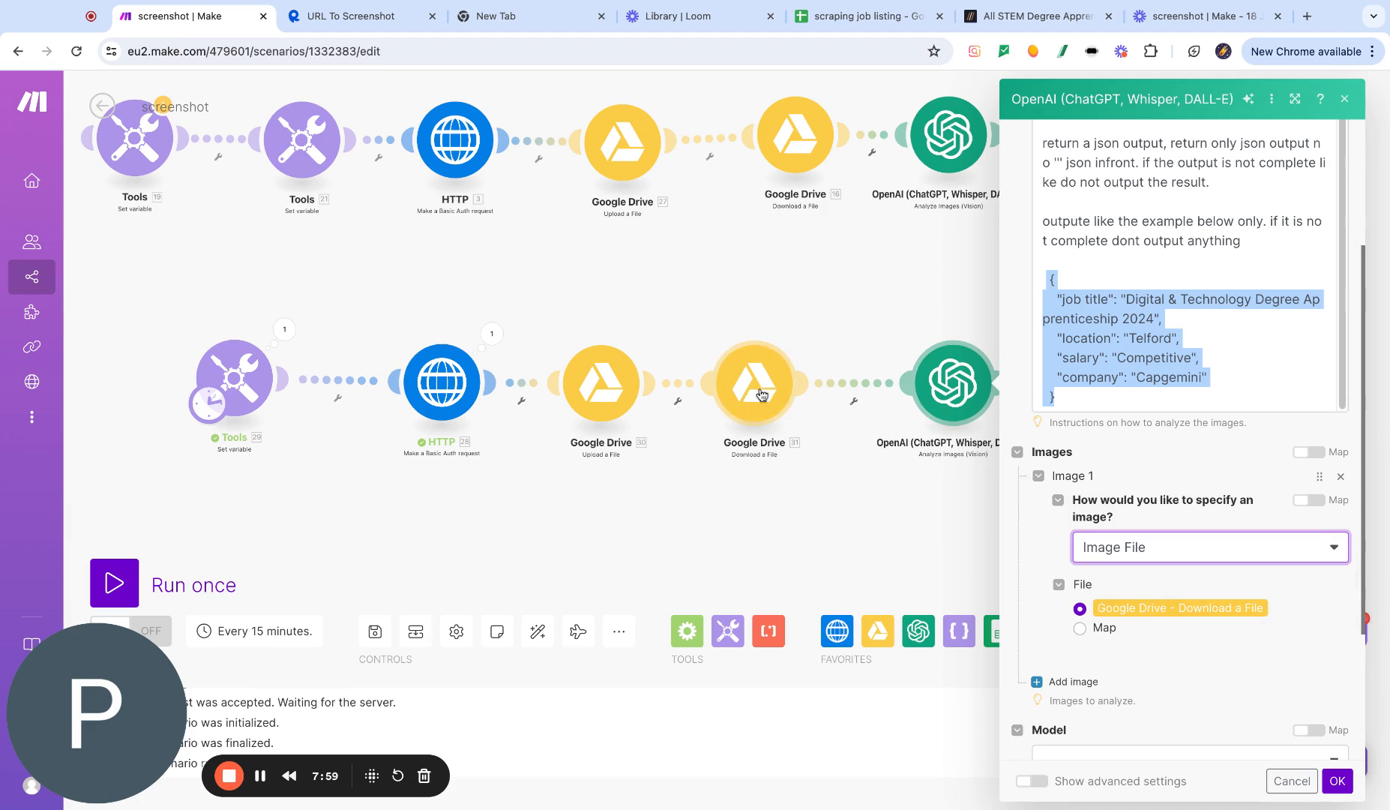
# - Choose the gpt-4o model, set Max Tokens to 500, and confirm the OpenAI module
pyautogui.scroll(-3, 1183, 543)
pyautogui.scroll(-1, 1182, 540)
pyautogui.click(1117, 557)
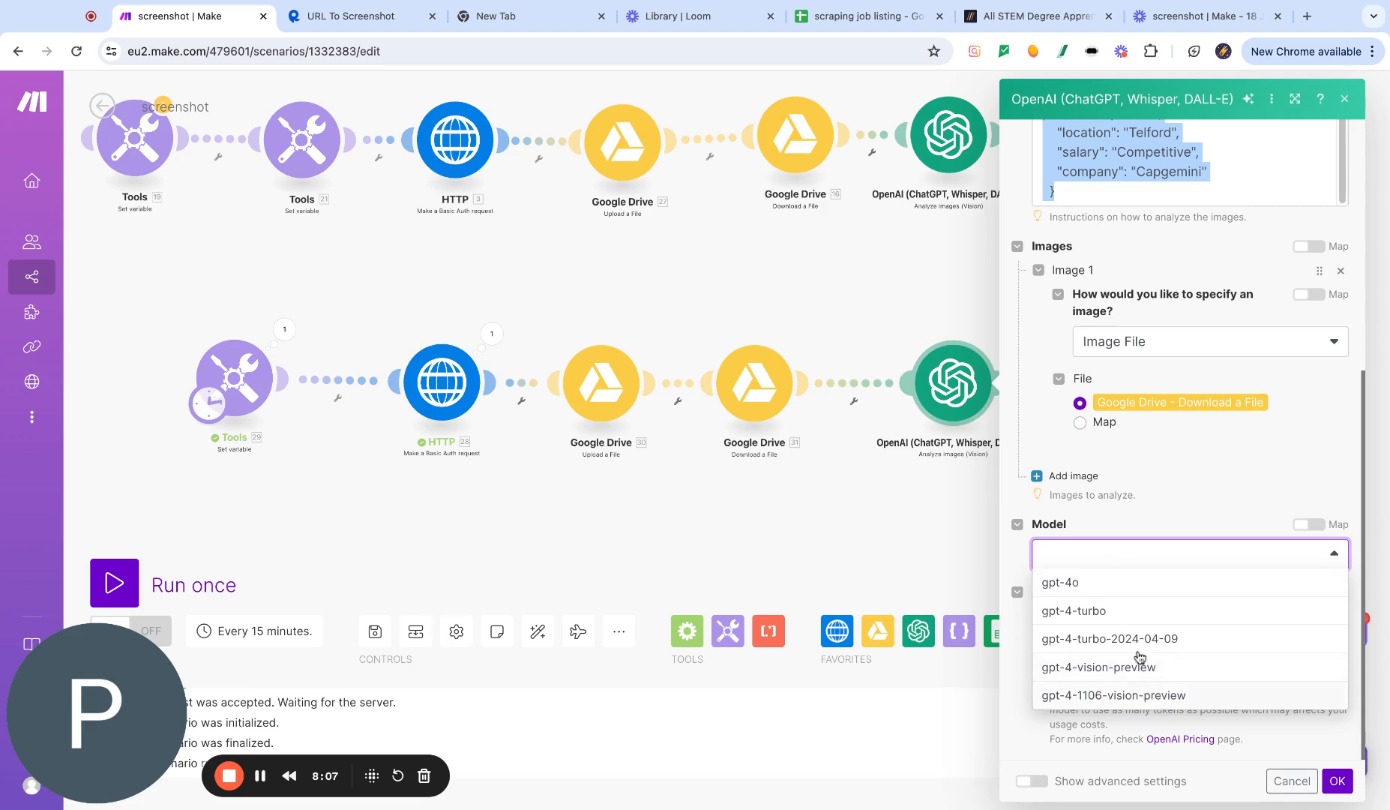
pyautogui.click(1094, 586)
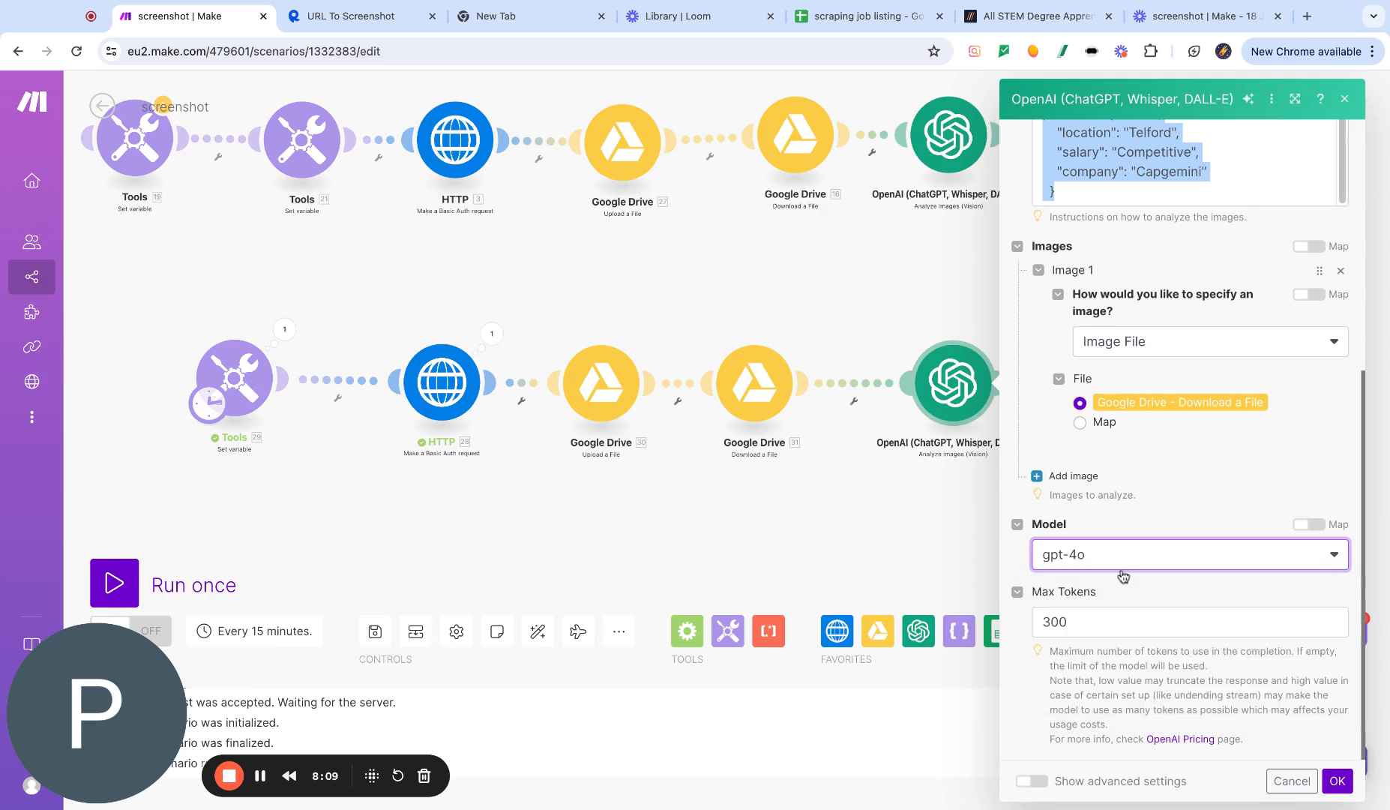
pyautogui.click(1108, 619)
pyautogui.doubleClick(1079, 623)
pyautogui.write('5')
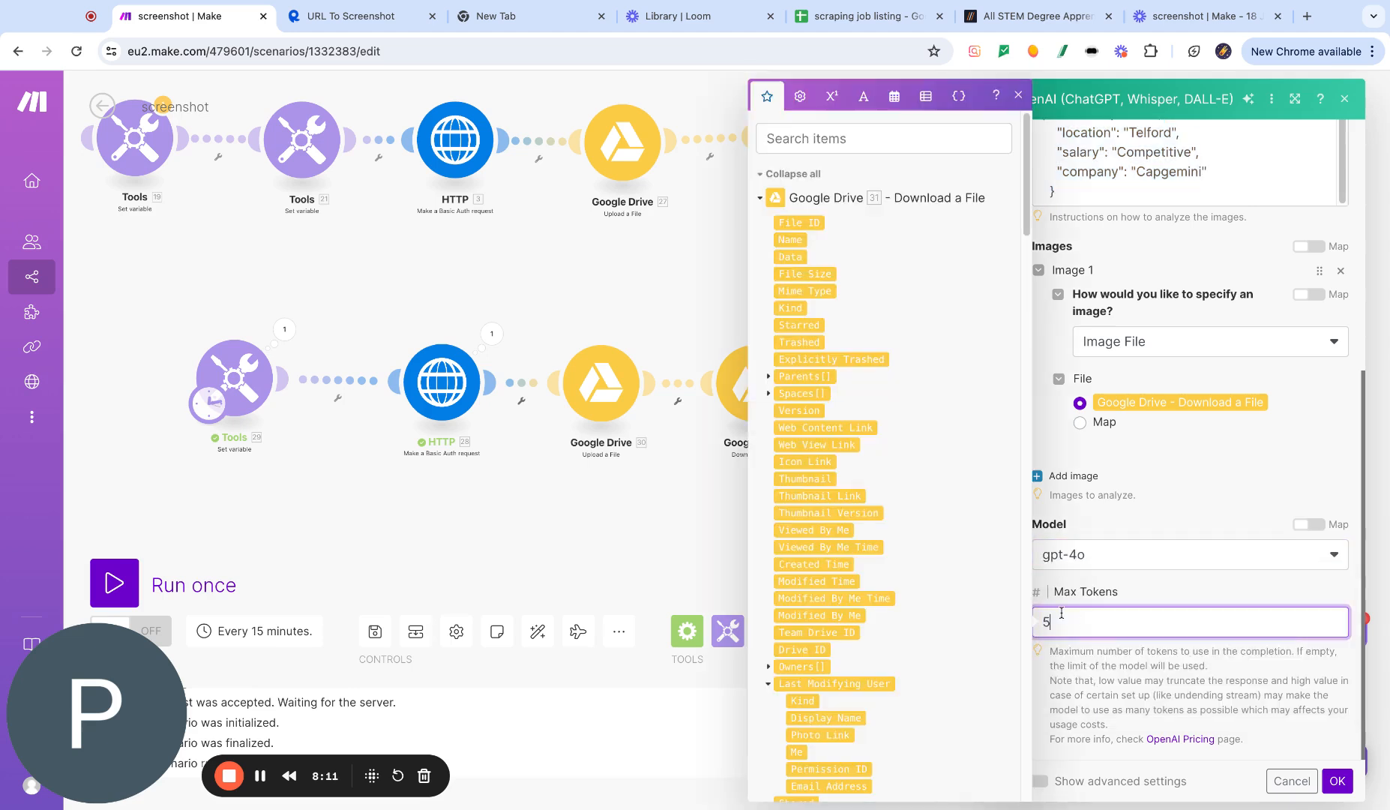
pyautogui.click(1338, 786)
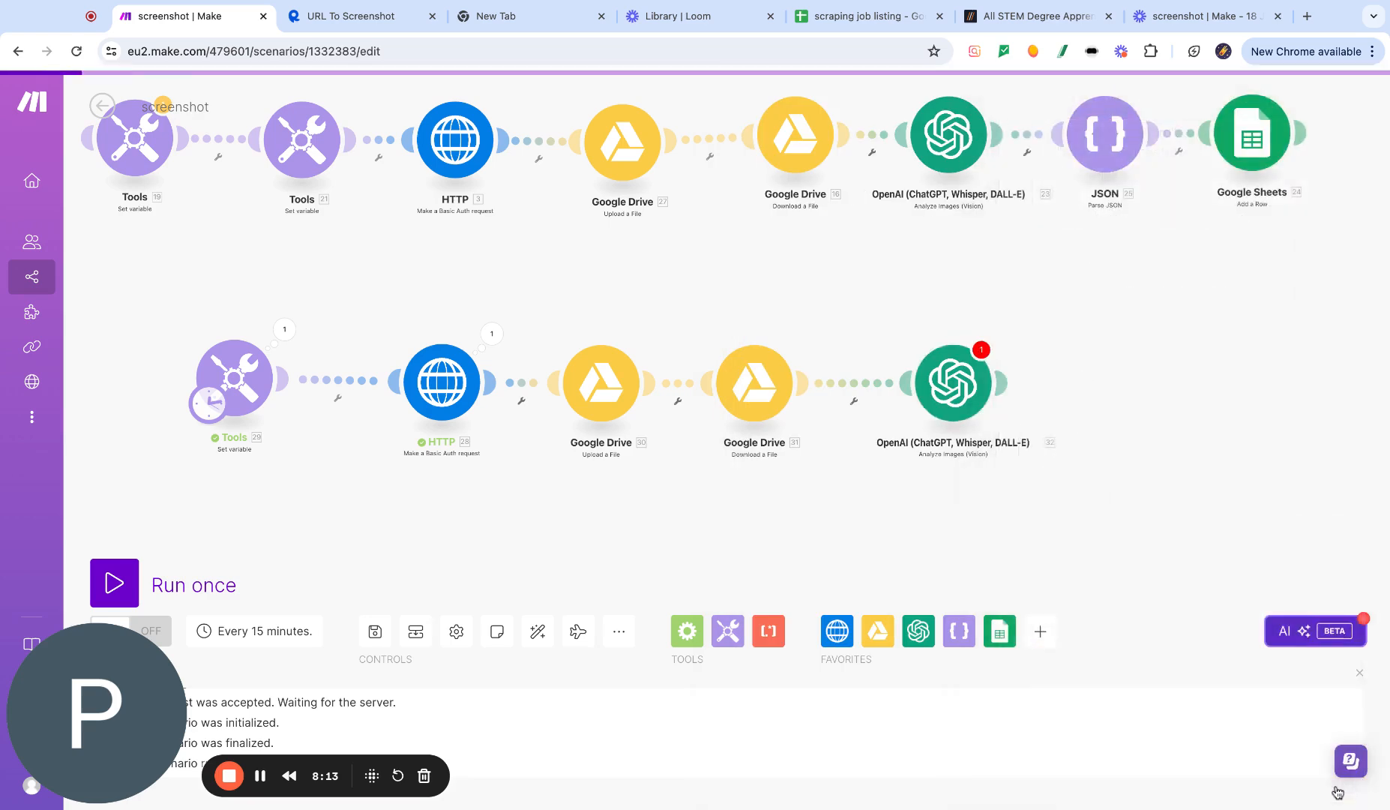
# - Reopen and confirm the OpenAI module, then run the scenario once
pyautogui.click(952, 383)
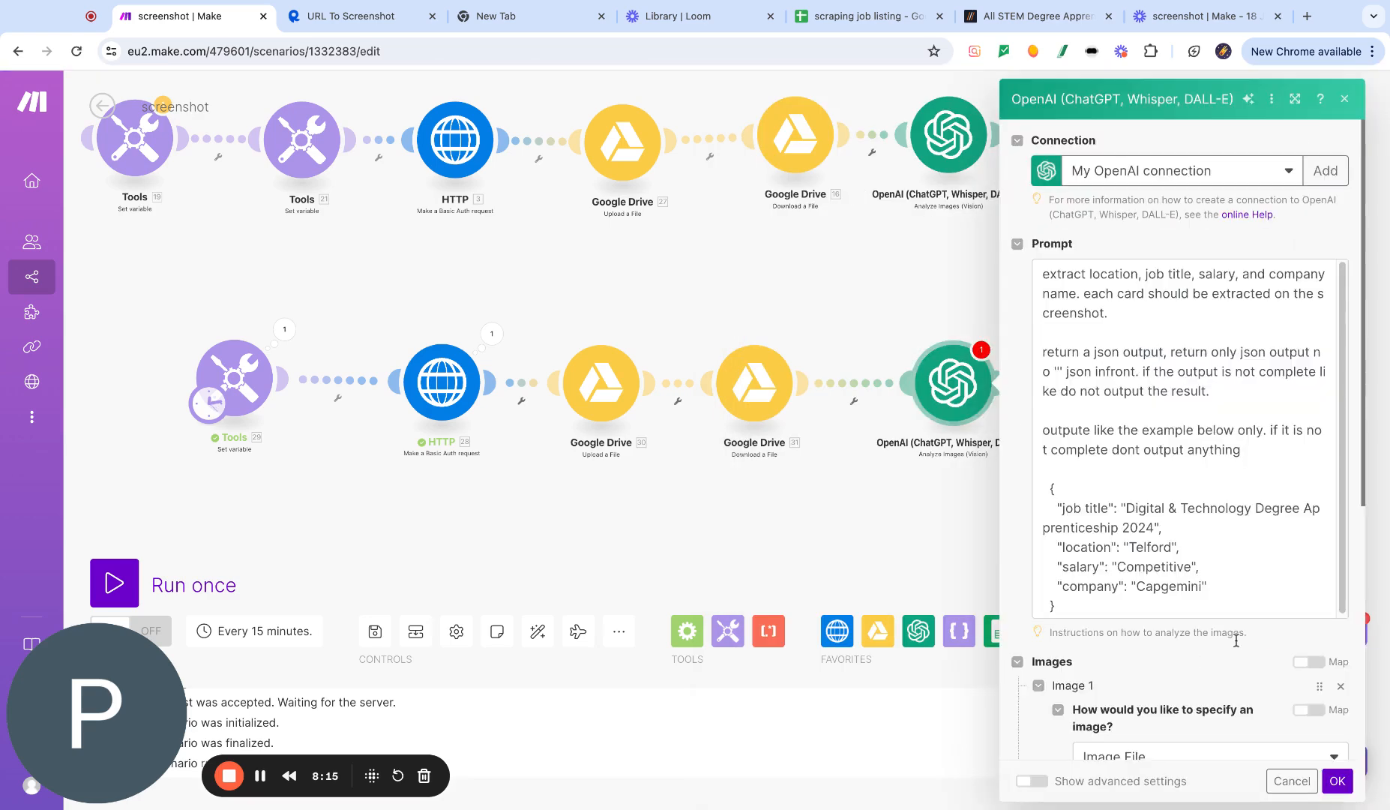
pyautogui.scroll(-6, 1236, 641)
pyautogui.click(1338, 782)
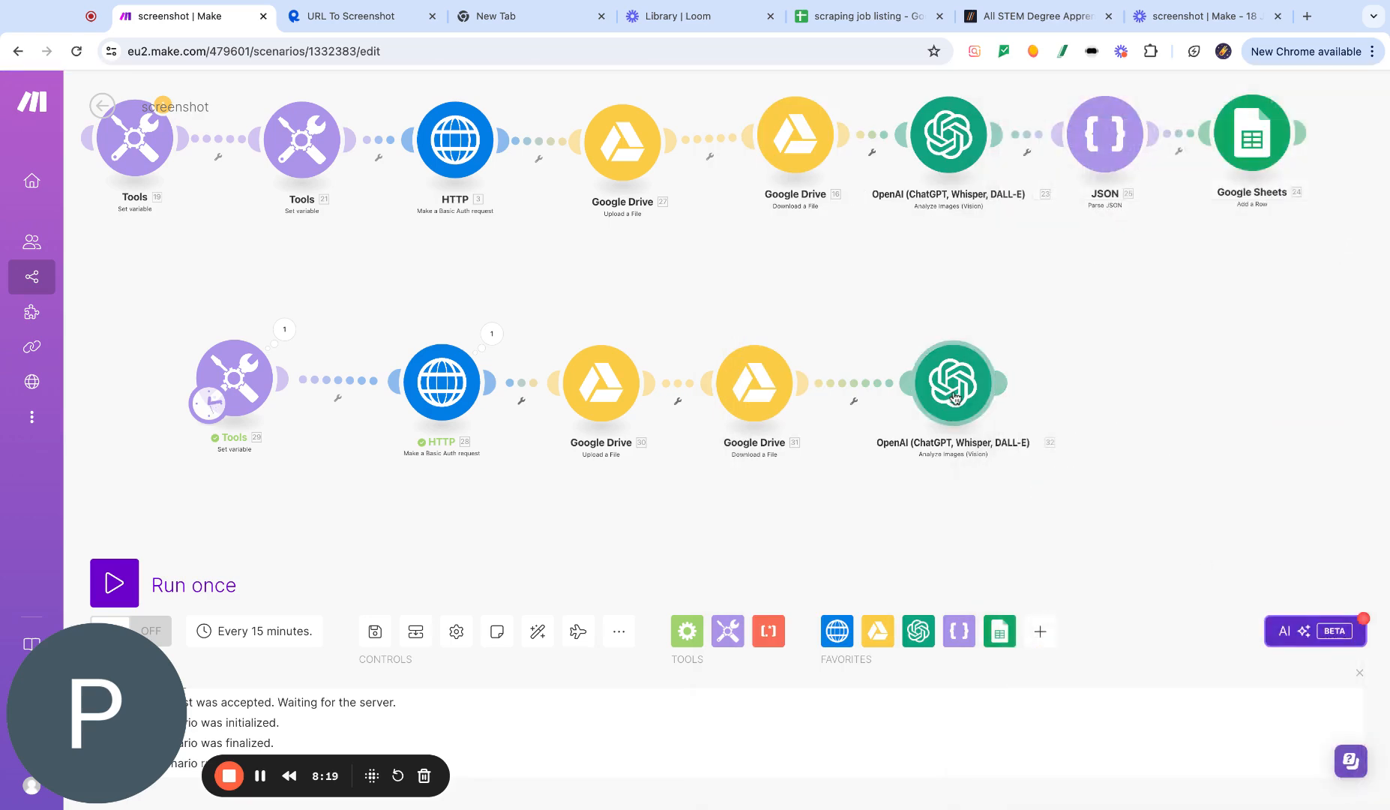
pyautogui.click(116, 589)
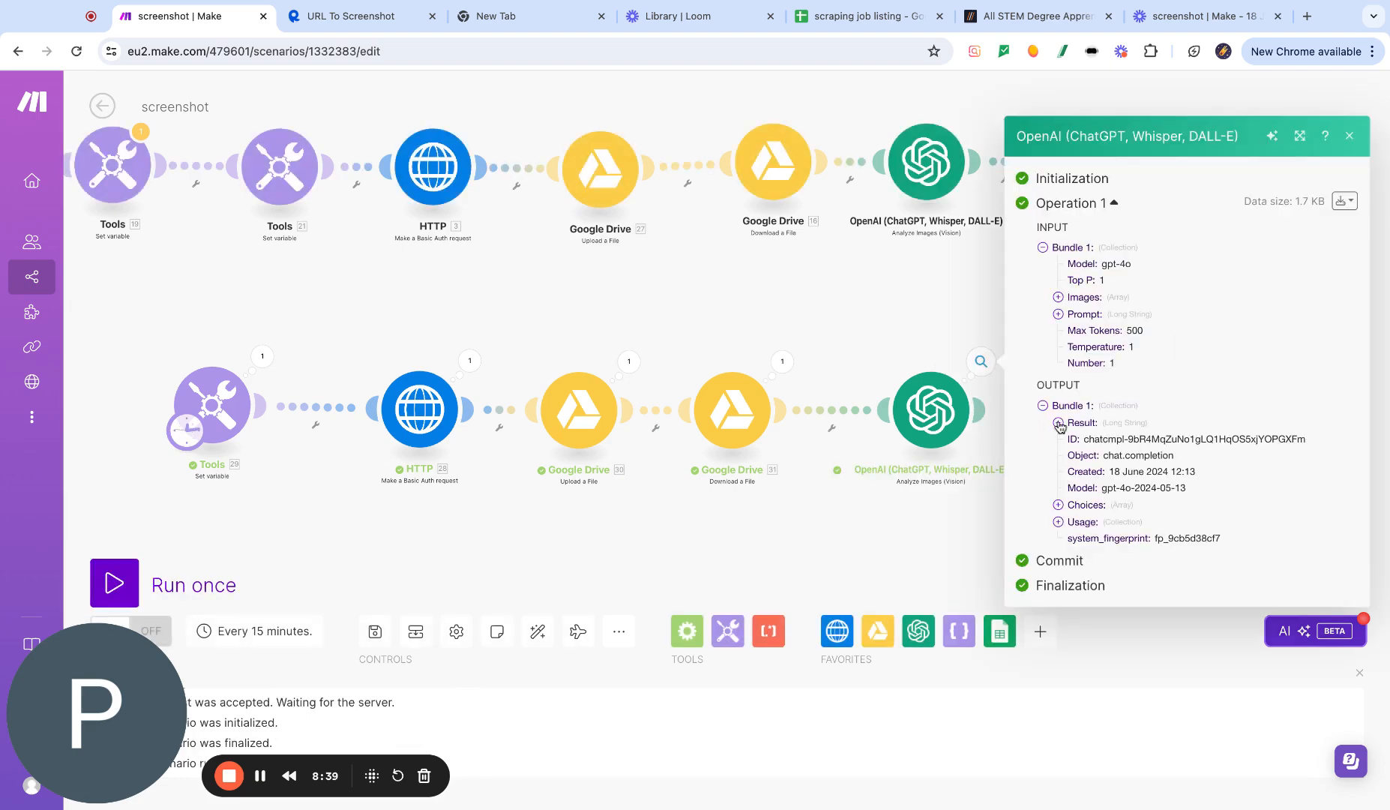
# - Expand the OpenAI module's output result and copy one job object as sample JSON
pyautogui.click(1059, 425)
pyautogui.scroll(-5, 1193, 412)
pyautogui.scroll(3, 1168, 439)
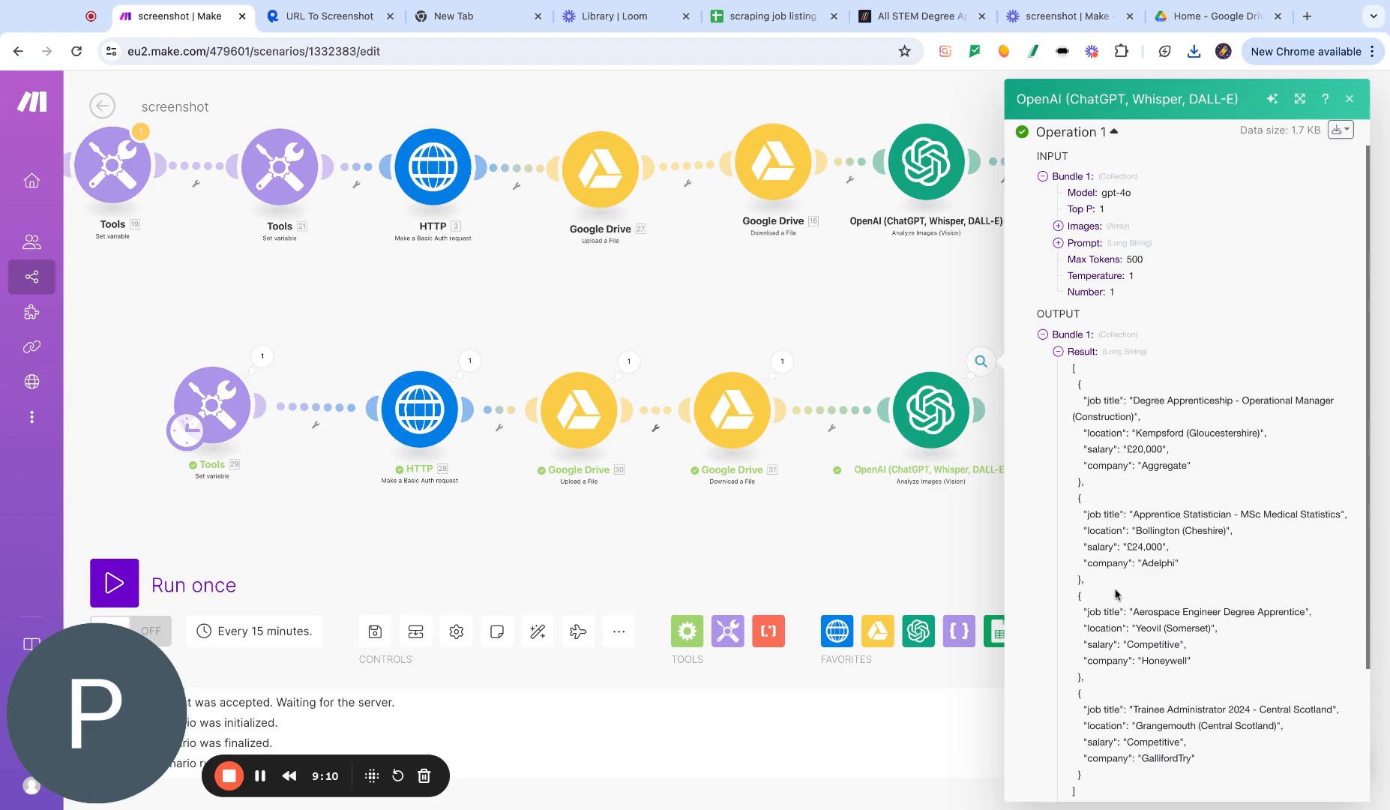
pyautogui.moveTo(1093, 587); pyautogui.dragTo(1096, 525)
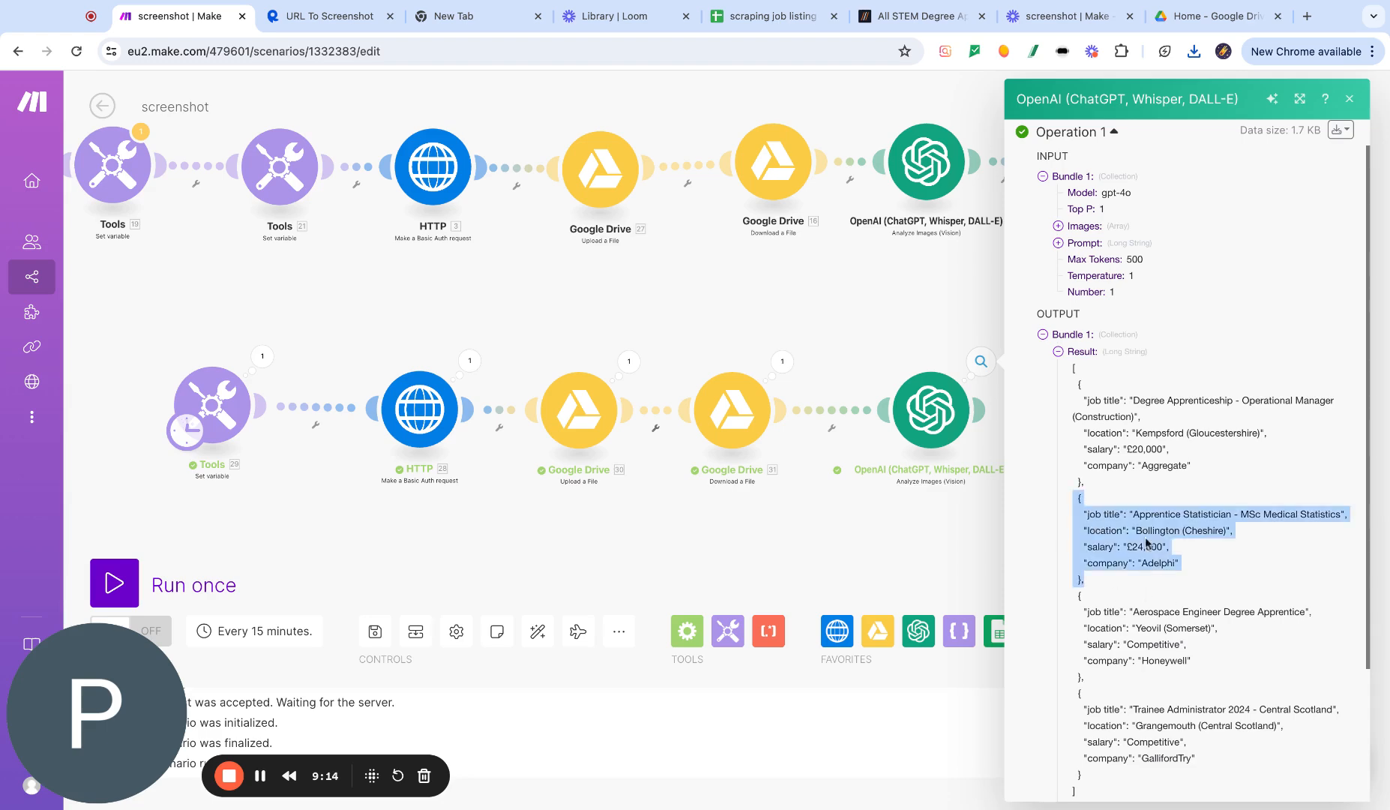
# - Add a JSON Parse JSON module after the lower OpenAI module
pyautogui.click(926, 545)
pyautogui.click(982, 412)
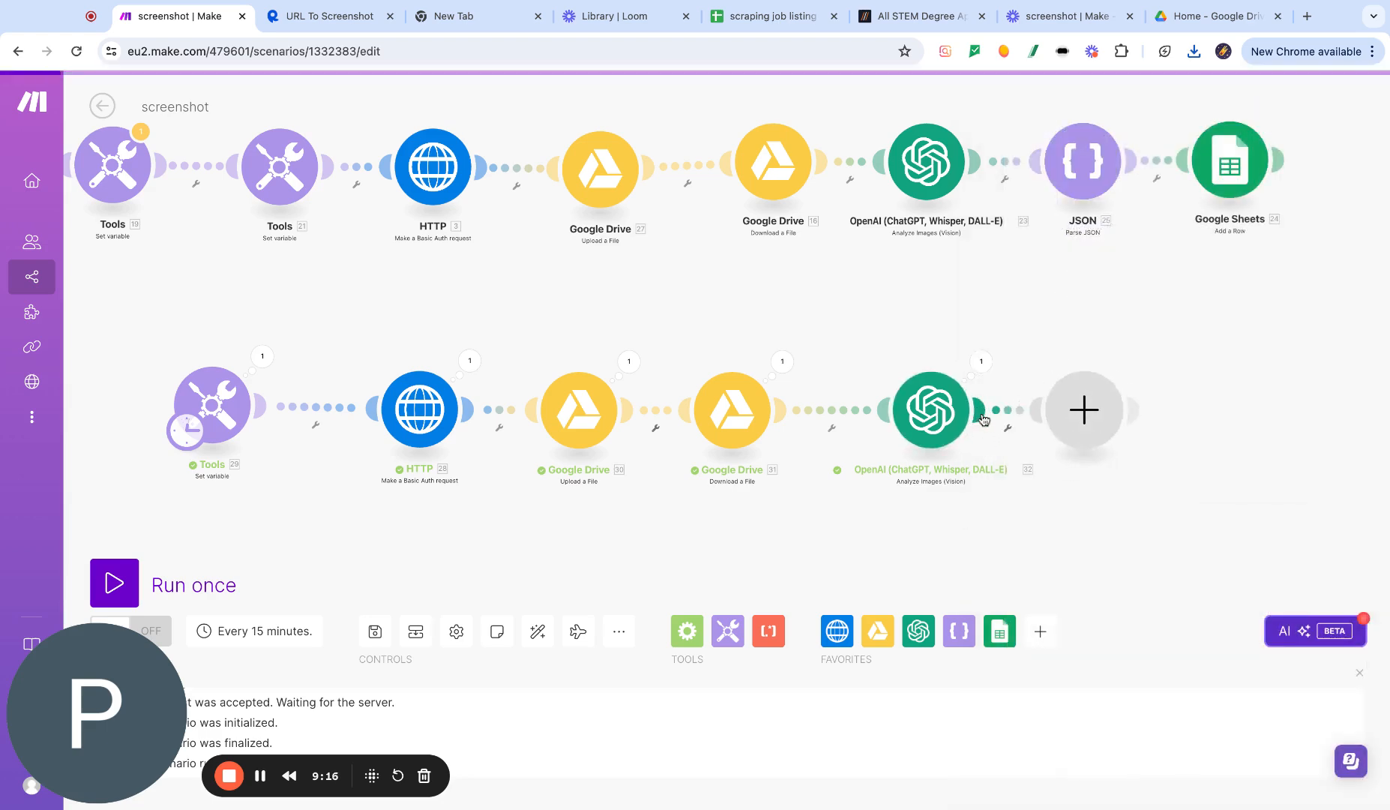
pyautogui.click(818, 426)
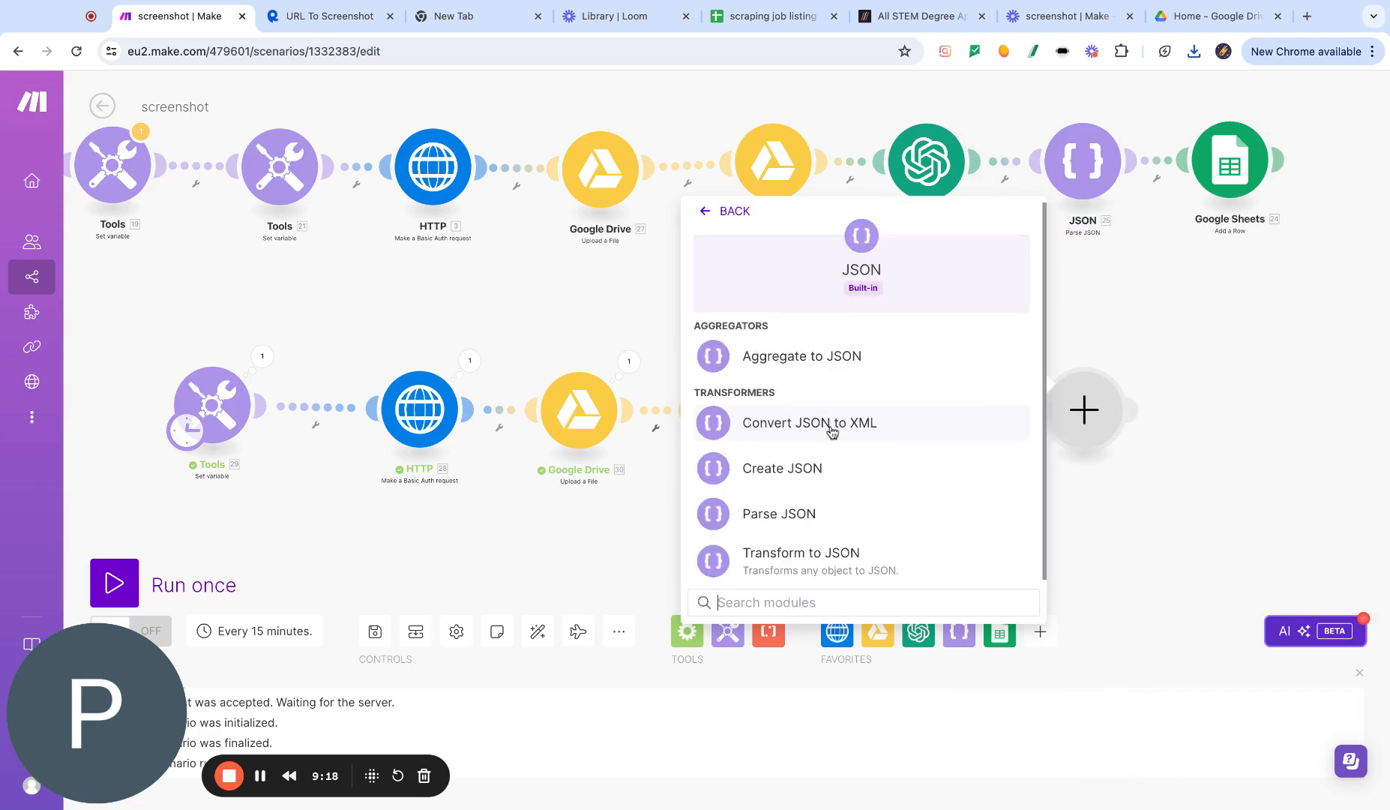
pyautogui.click(844, 509)
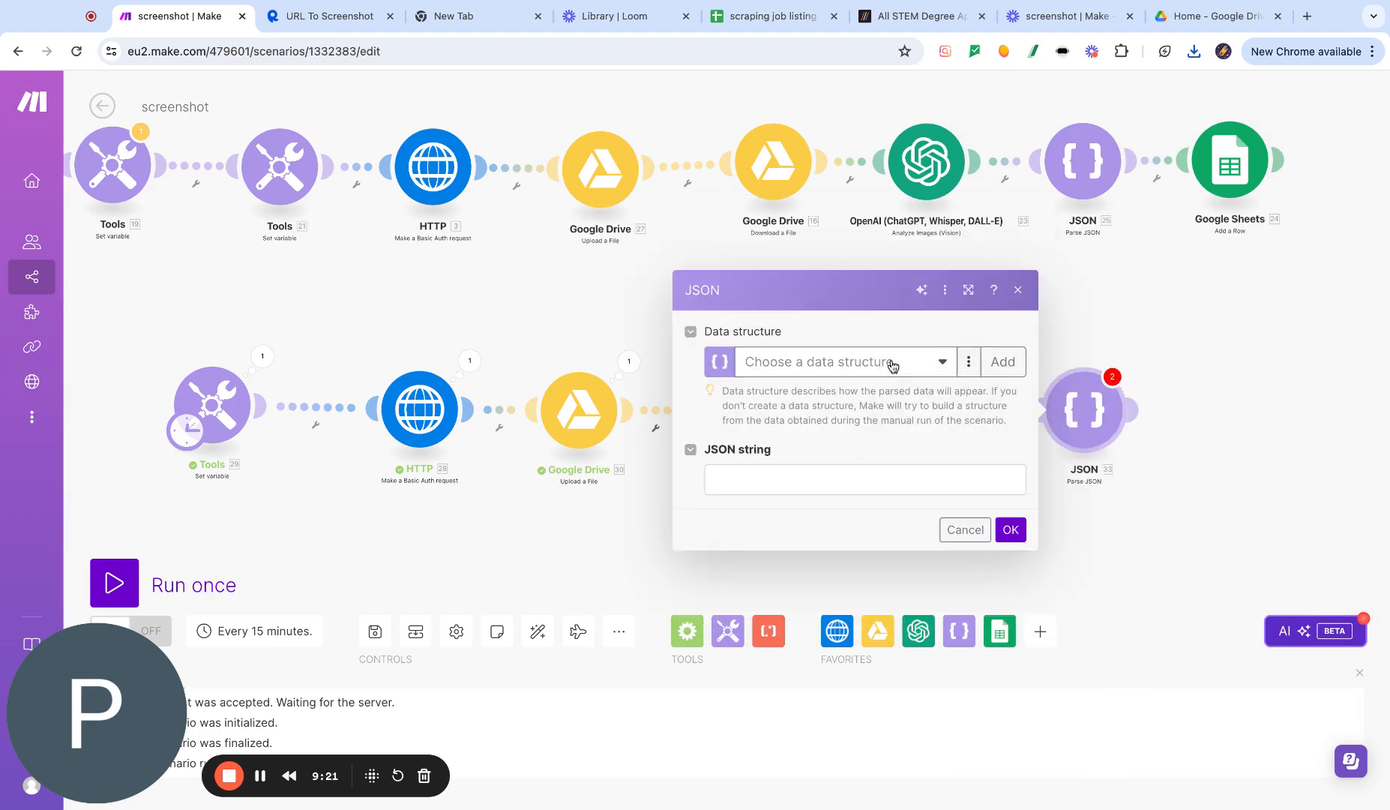
# - Add a new data structure named json parser
pyautogui.click(893, 362)
pyautogui.click(1003, 362)
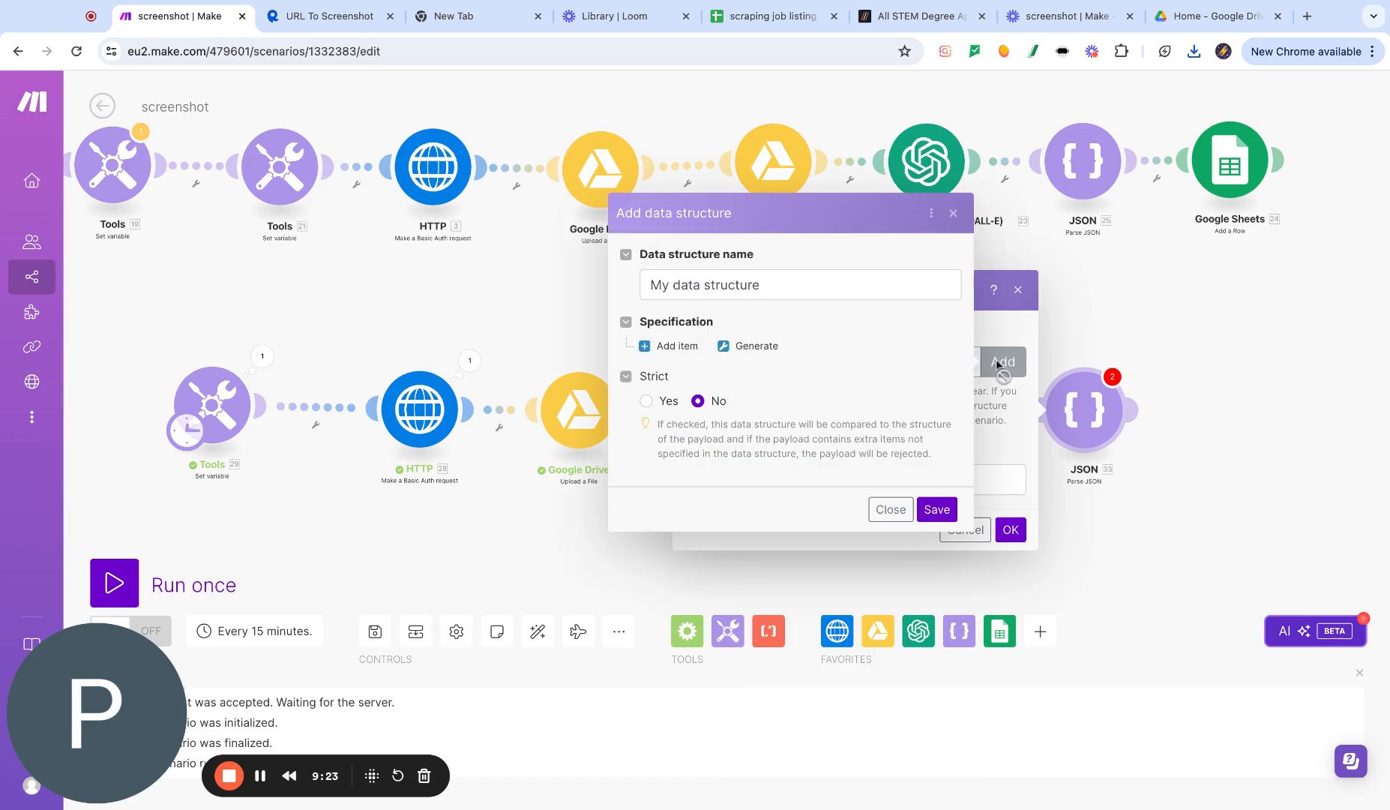
pyautogui.doubleClick(774, 286)
pyautogui.moveTo(775, 285); pyautogui.dragTo(634, 281)
pyautogui.write('jso')
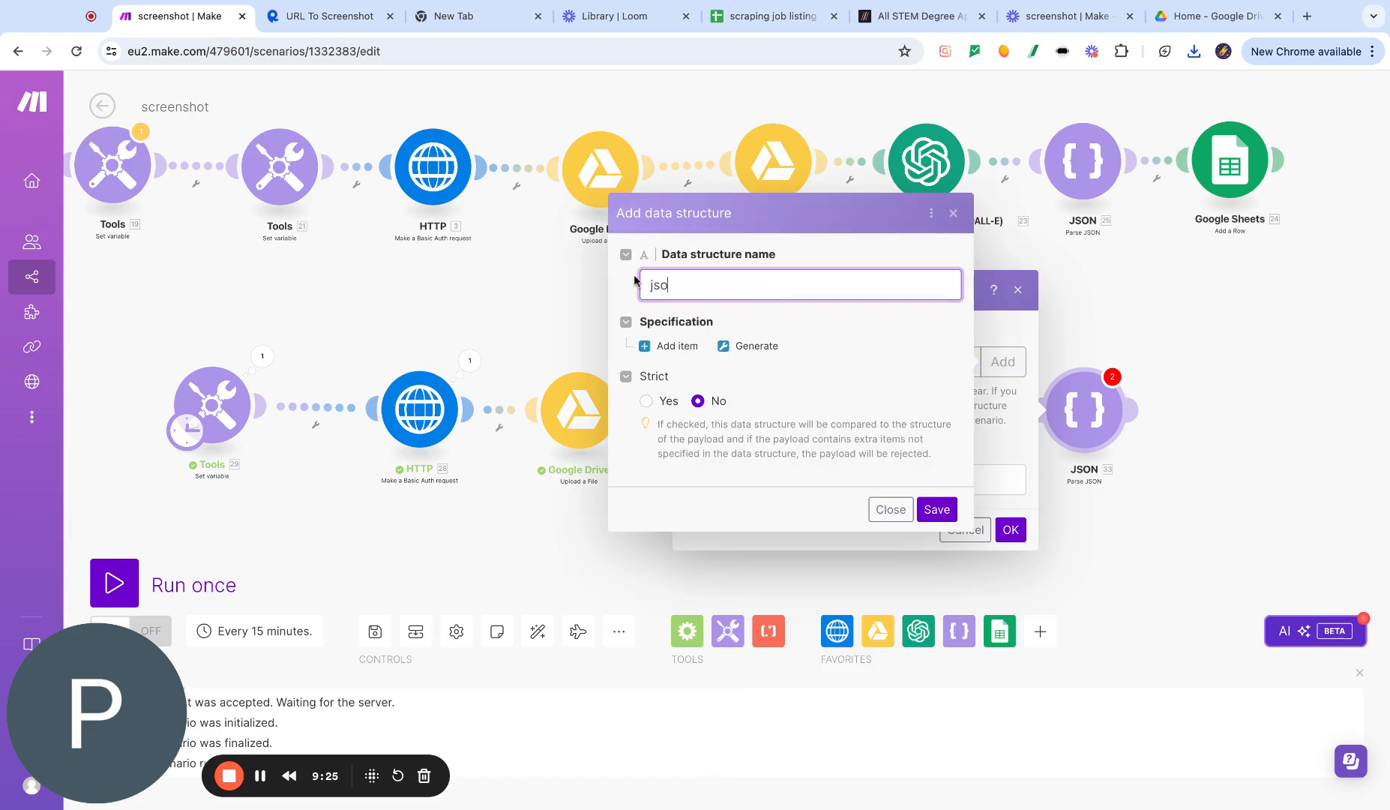
pyautogui.write('n parser')
# - Generate the data structure's specification from the pasted sample job JSON
pyautogui.click(744, 346)
pyautogui.click(876, 349)
pyautogui.hotkey('ctrl', 'v')
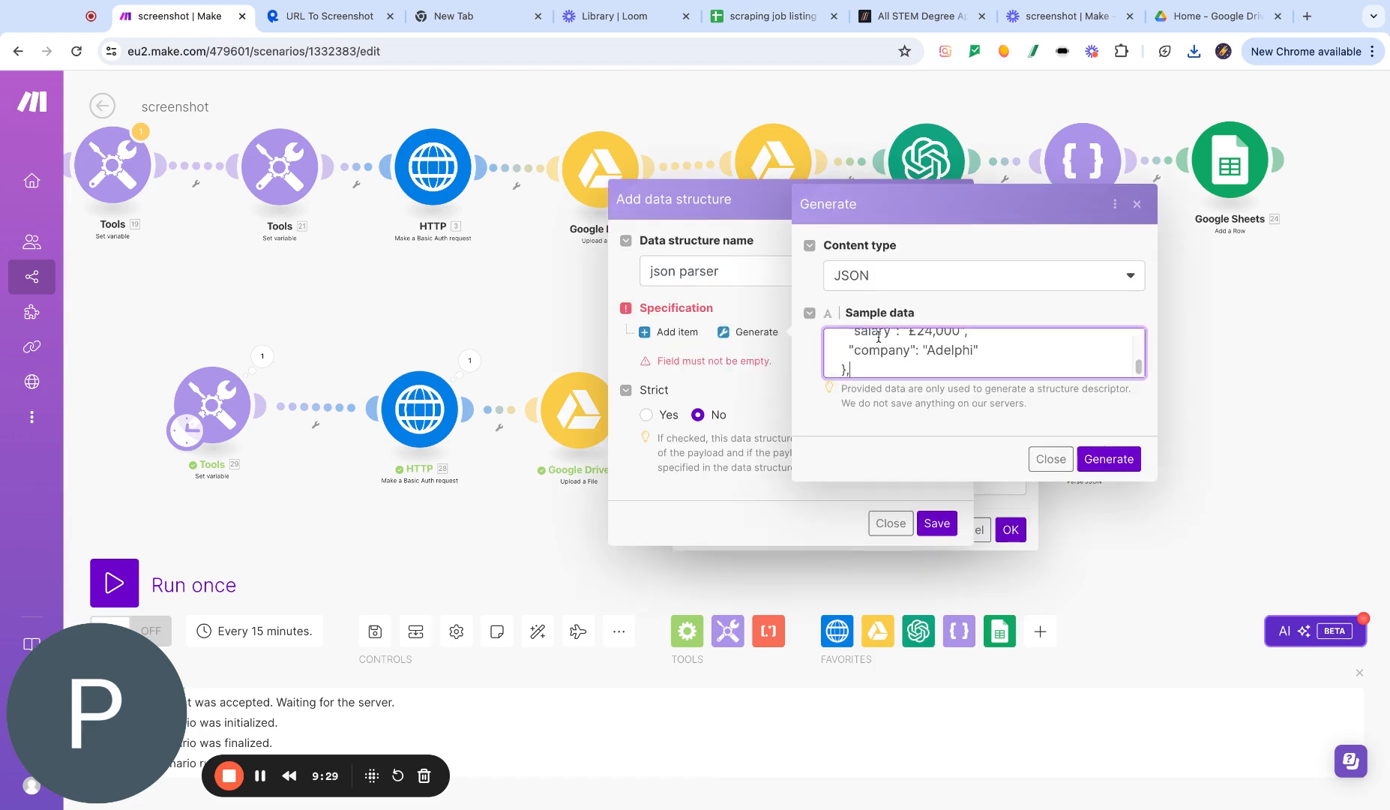
pyautogui.click(1109, 460)
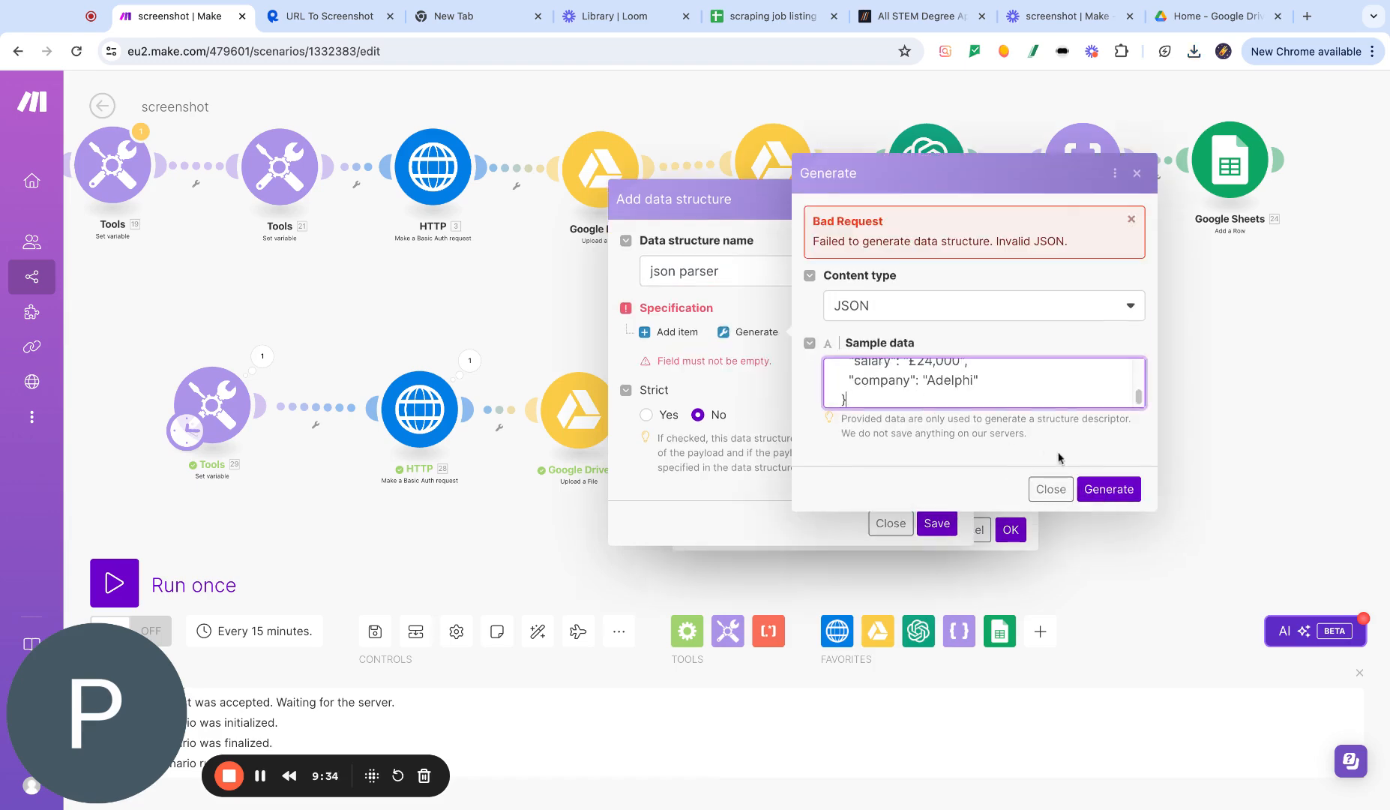
pyautogui.click(1099, 488)
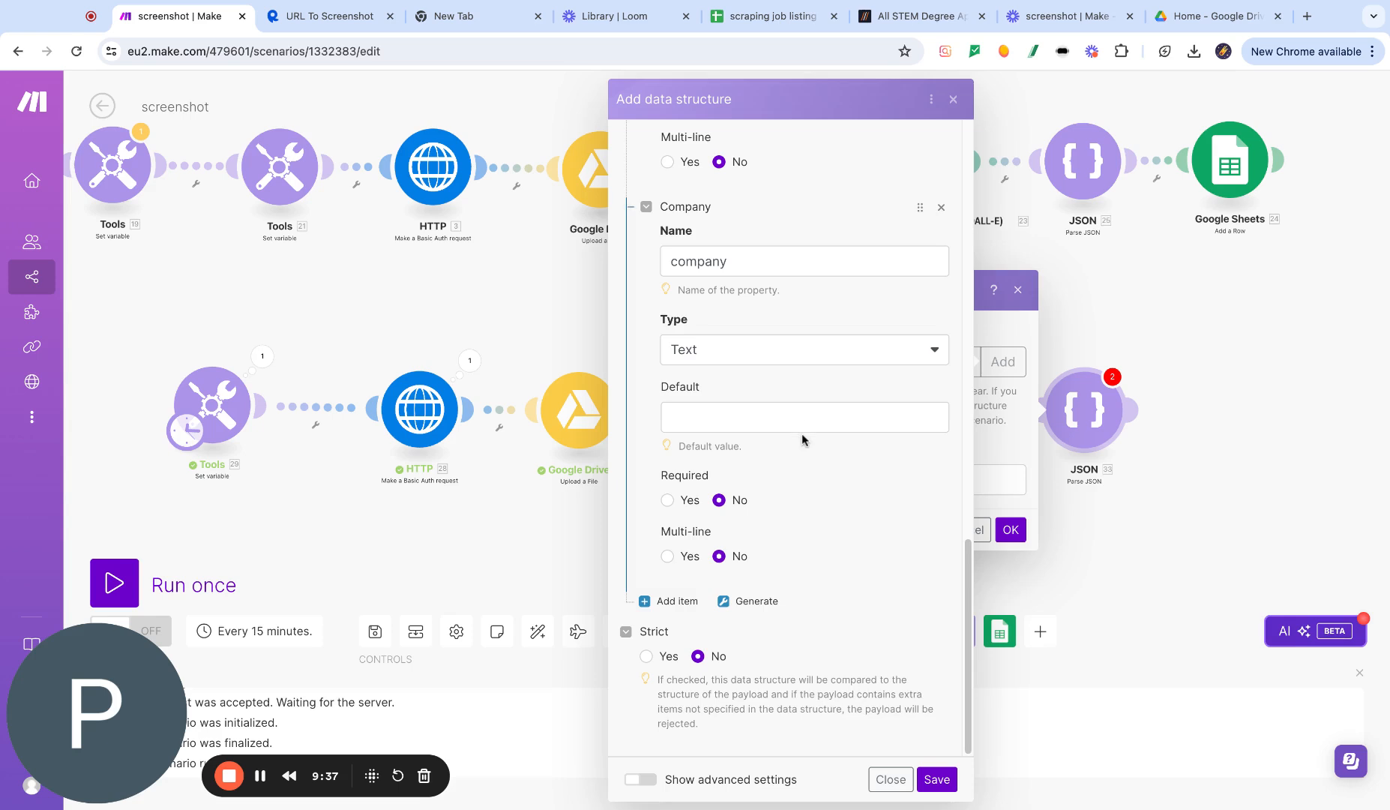
# - Set Multi-line to Yes for the job title, location, salary and company items, then save the data structure
pyautogui.scroll(5, 780, 420)
pyautogui.scroll(5, 769, 411)
pyautogui.scroll(-4, 758, 390)
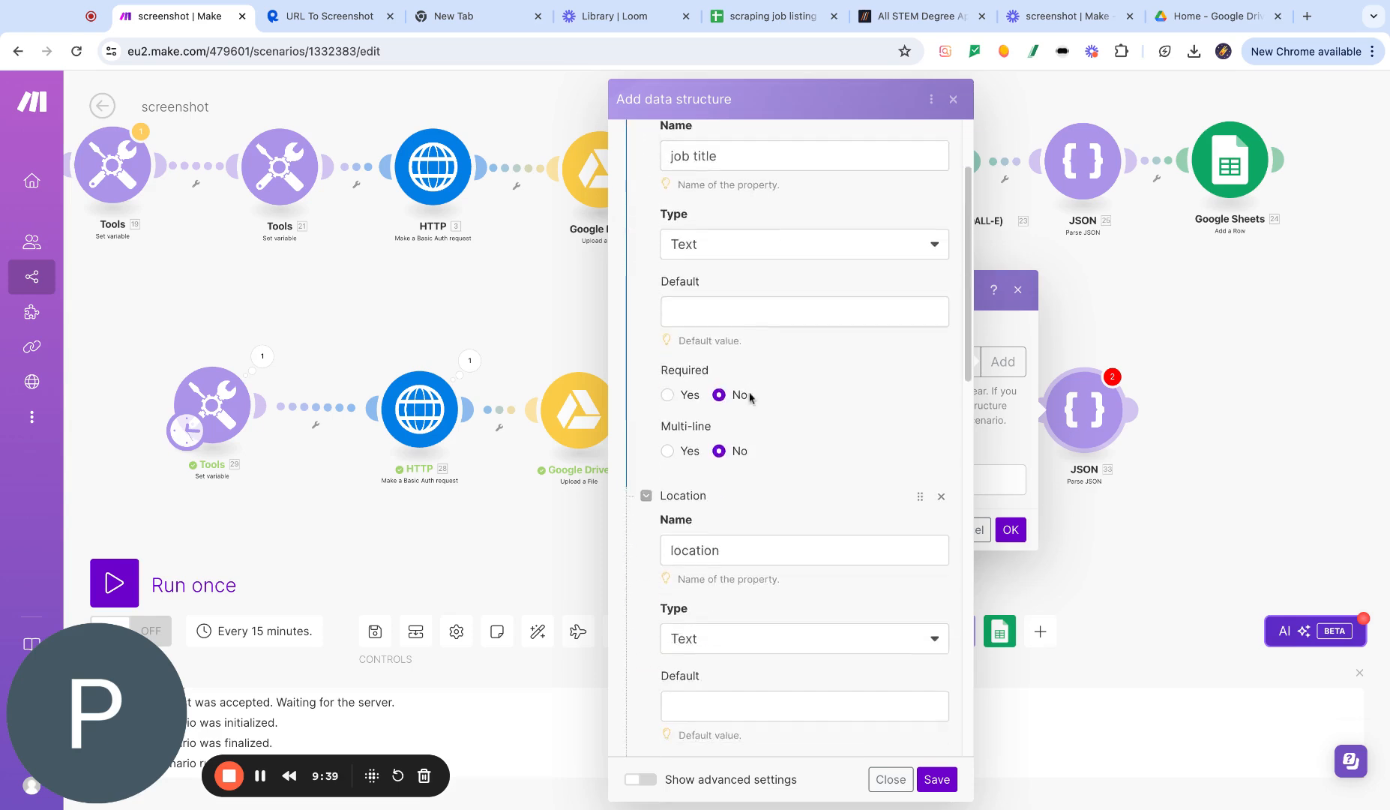
pyautogui.scroll(-4, 675, 360)
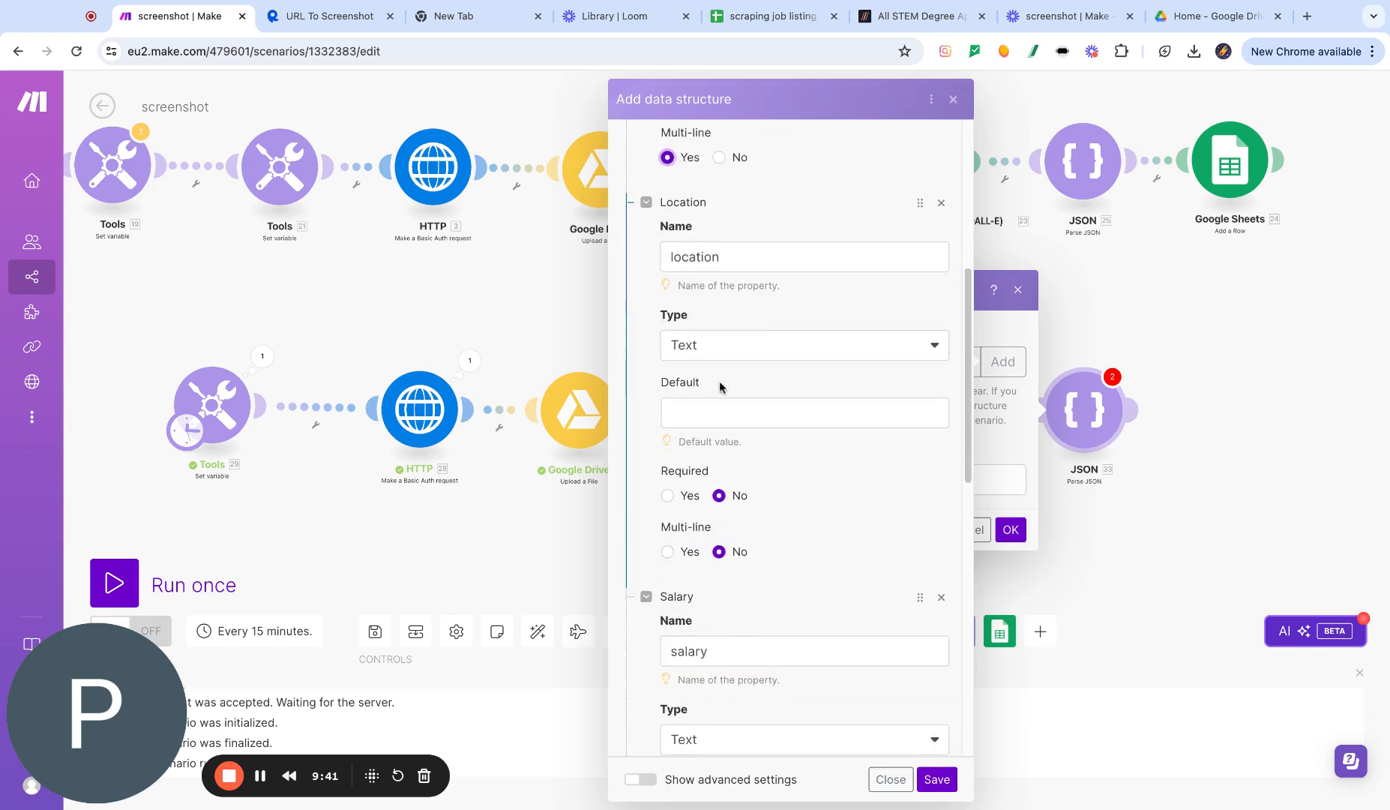
pyautogui.click(668, 404)
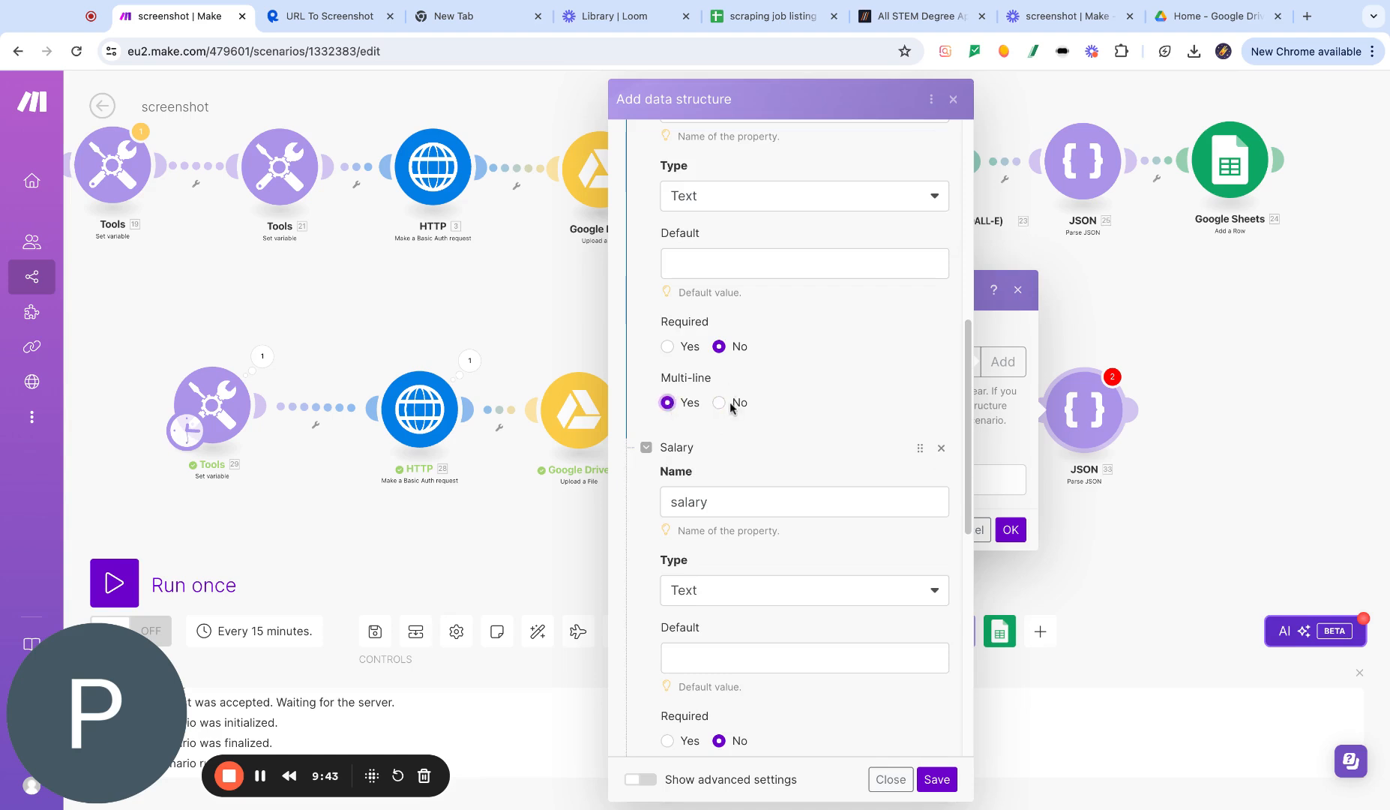
pyautogui.scroll(-5, 726, 415)
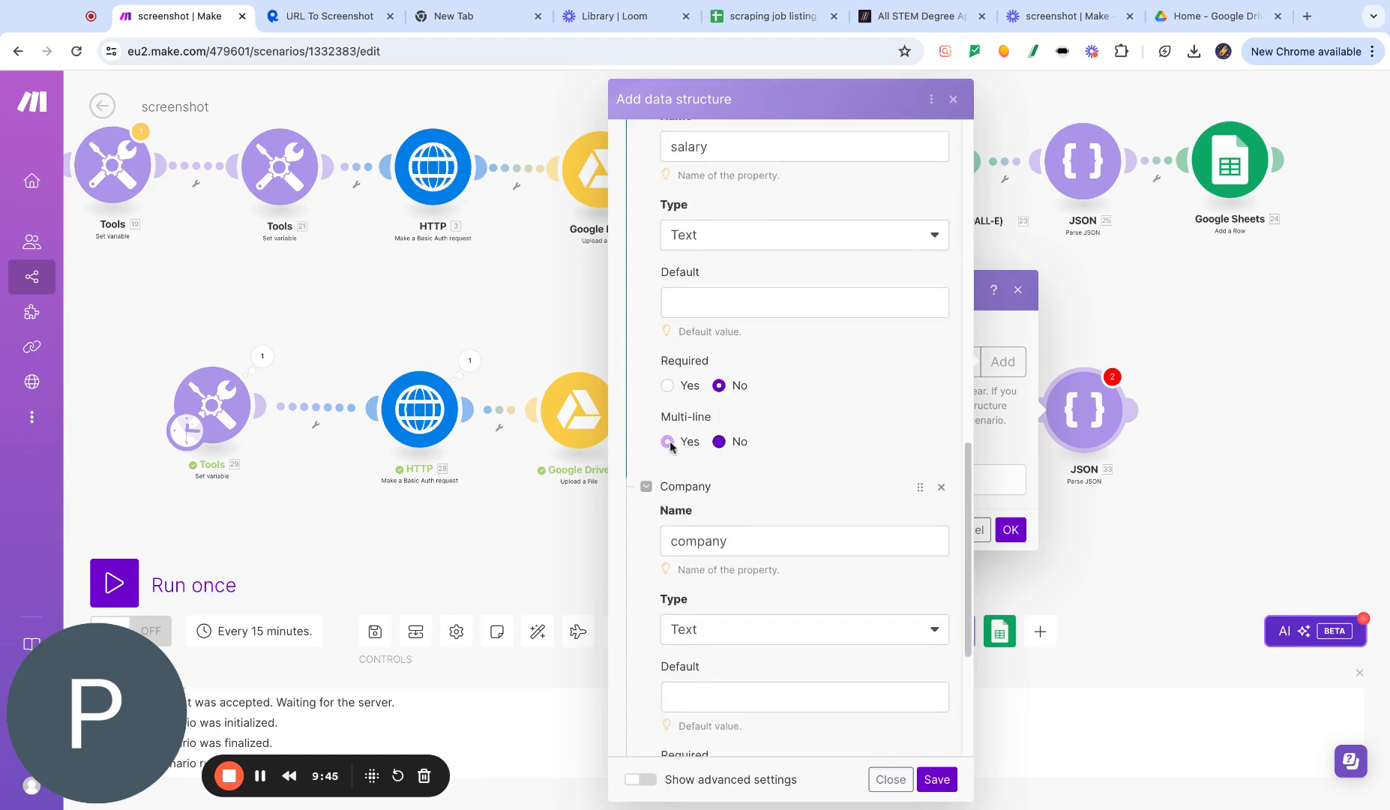
pyautogui.click(667, 442)
pyautogui.scroll(-4, 667, 442)
pyautogui.click(667, 555)
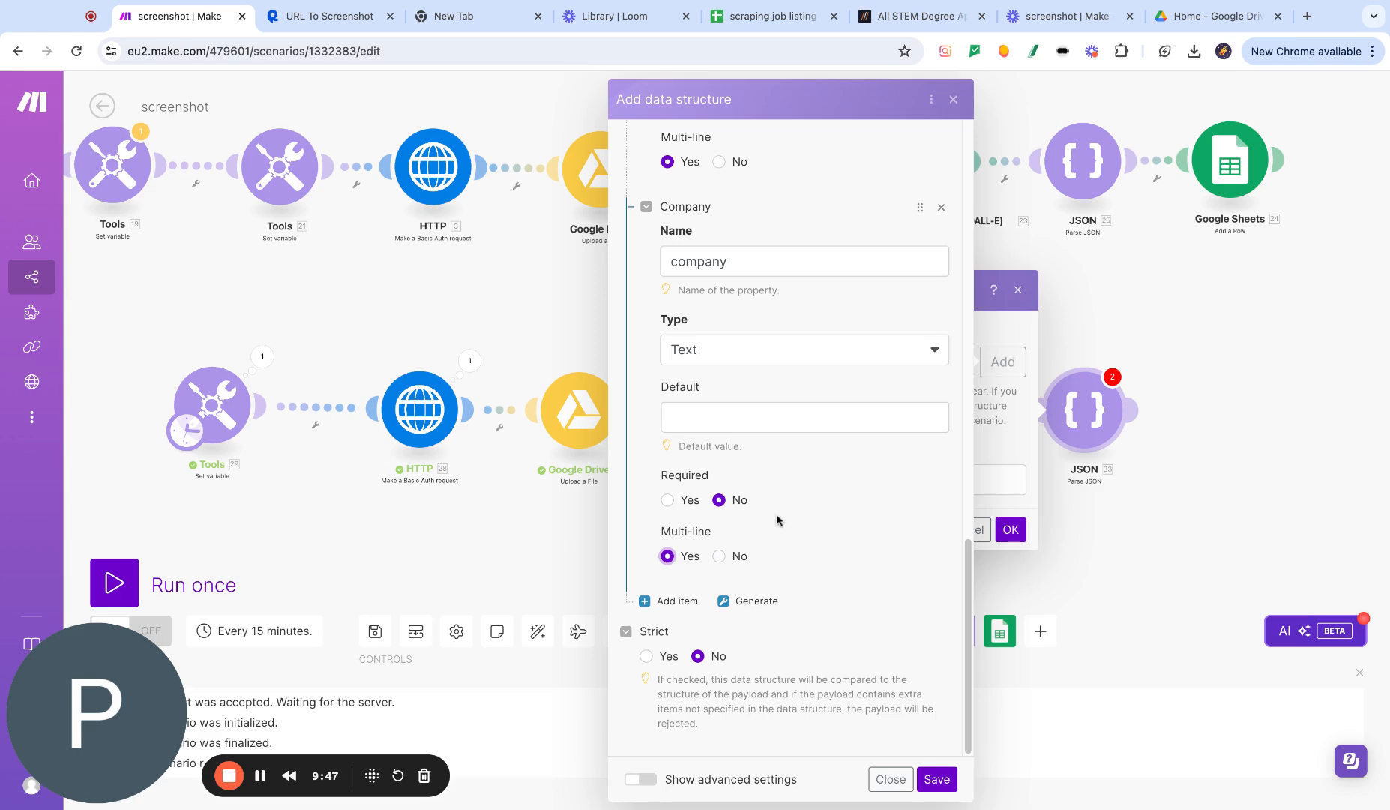
pyautogui.click(934, 781)
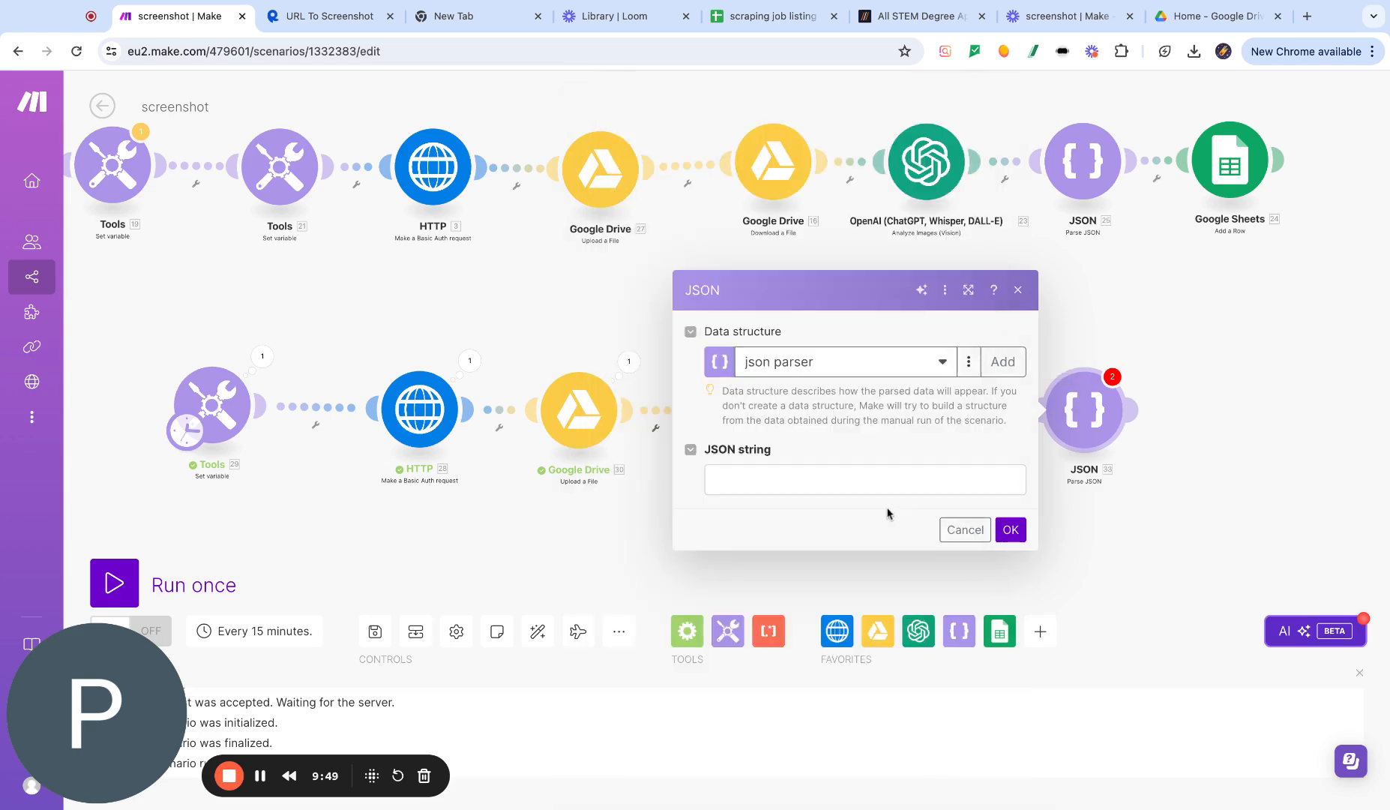
# - Map the OpenAI Result into the JSON string field and confirm the module
pyautogui.click(847, 478)
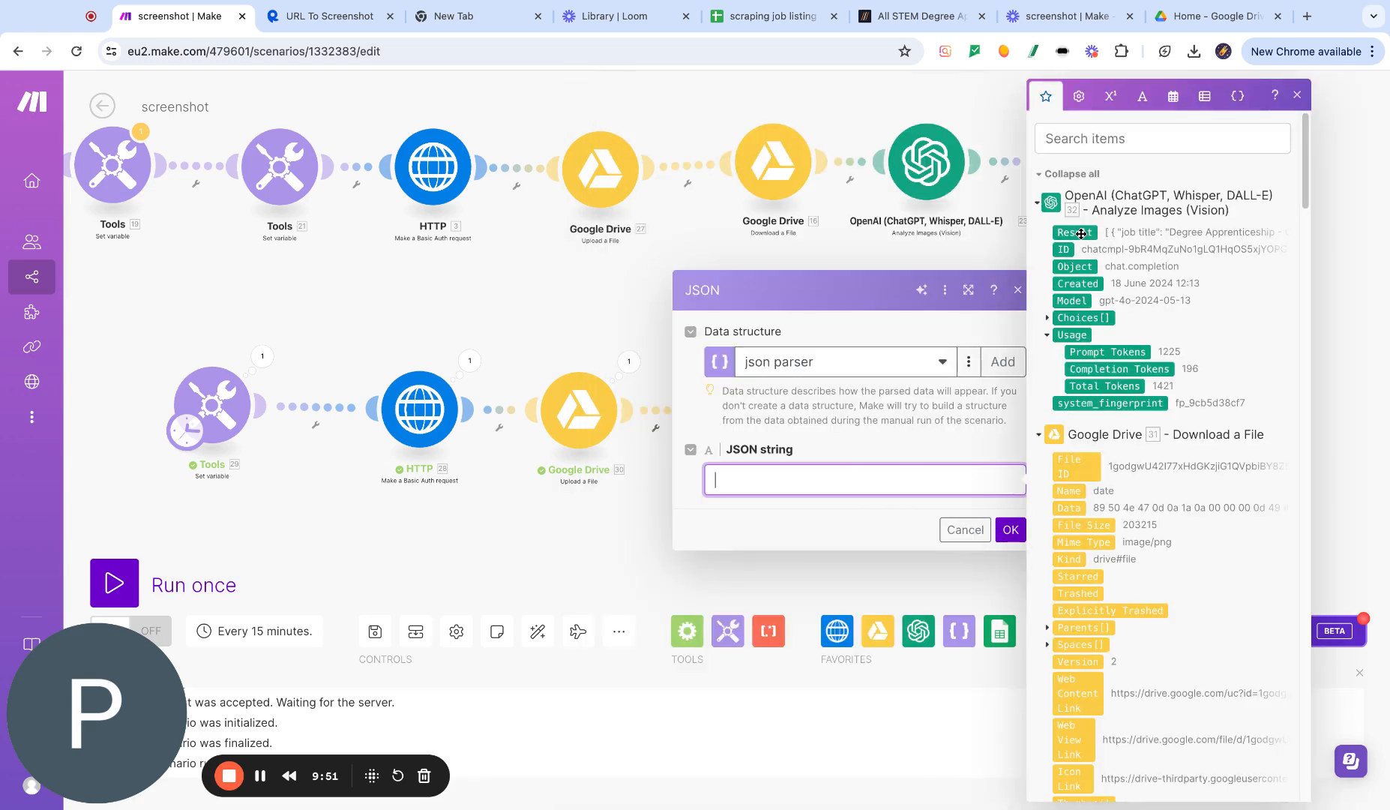
pyautogui.click(1082, 233)
pyautogui.click(1010, 530)
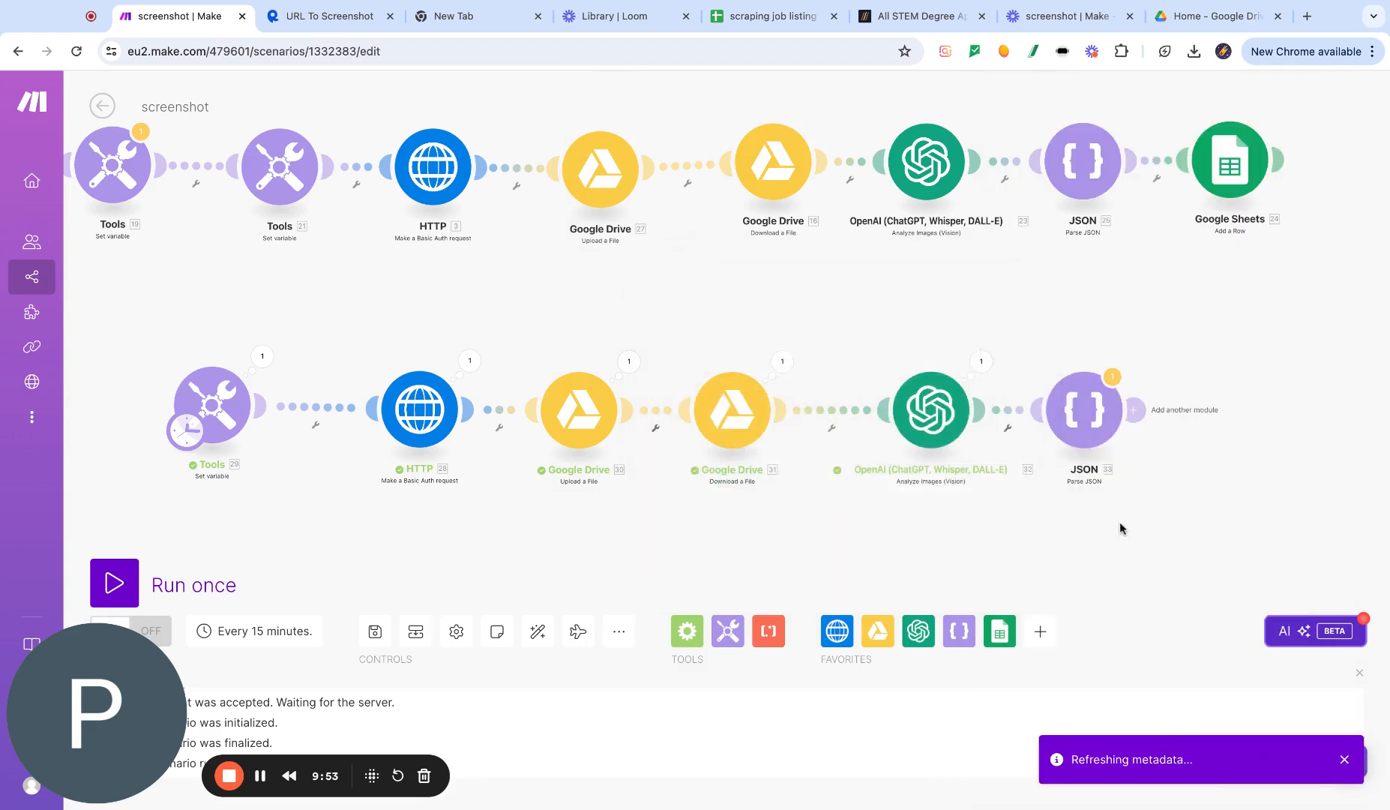
# - Add a Google Sheets Add a Row module after the Parse JSON module
pyautogui.click(1134, 410)
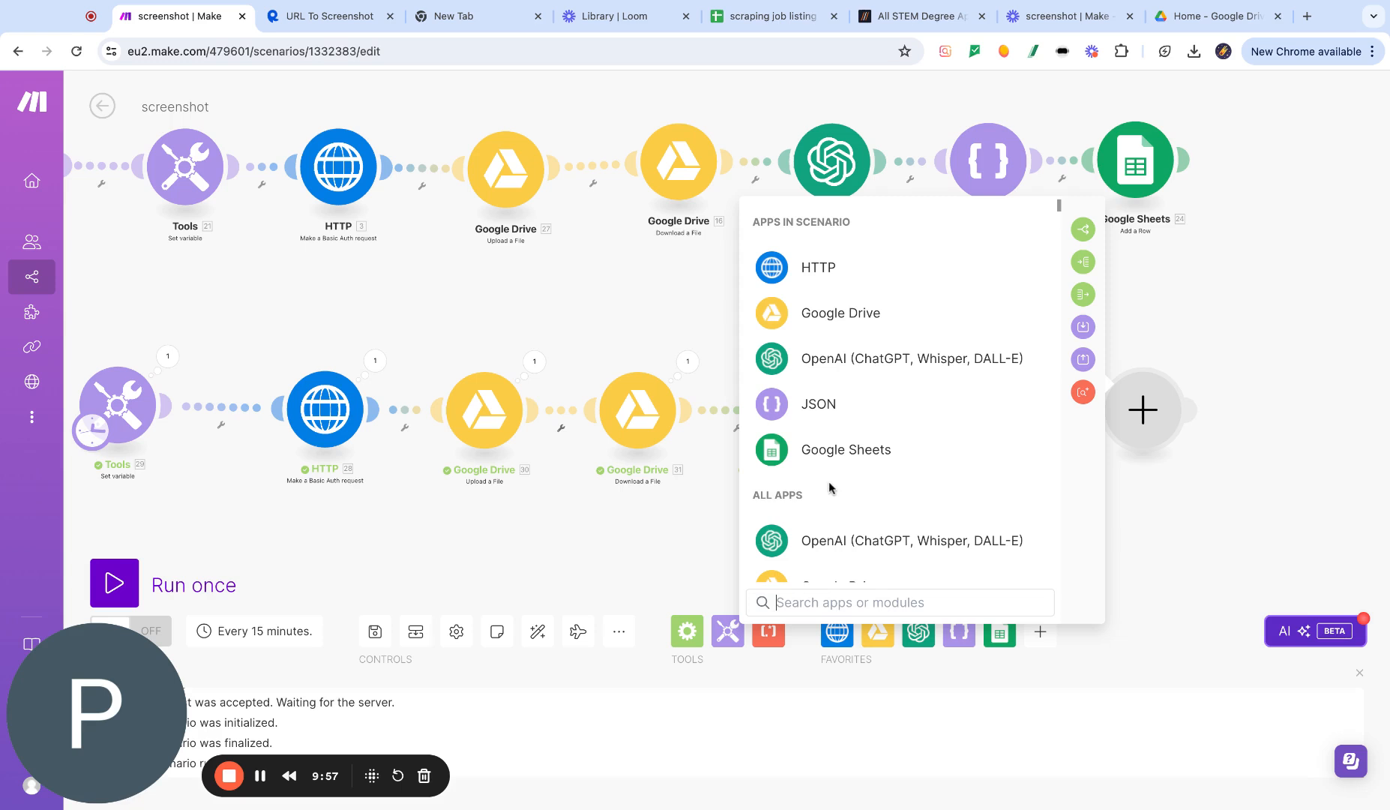
pyautogui.click(832, 450)
pyautogui.click(877, 302)
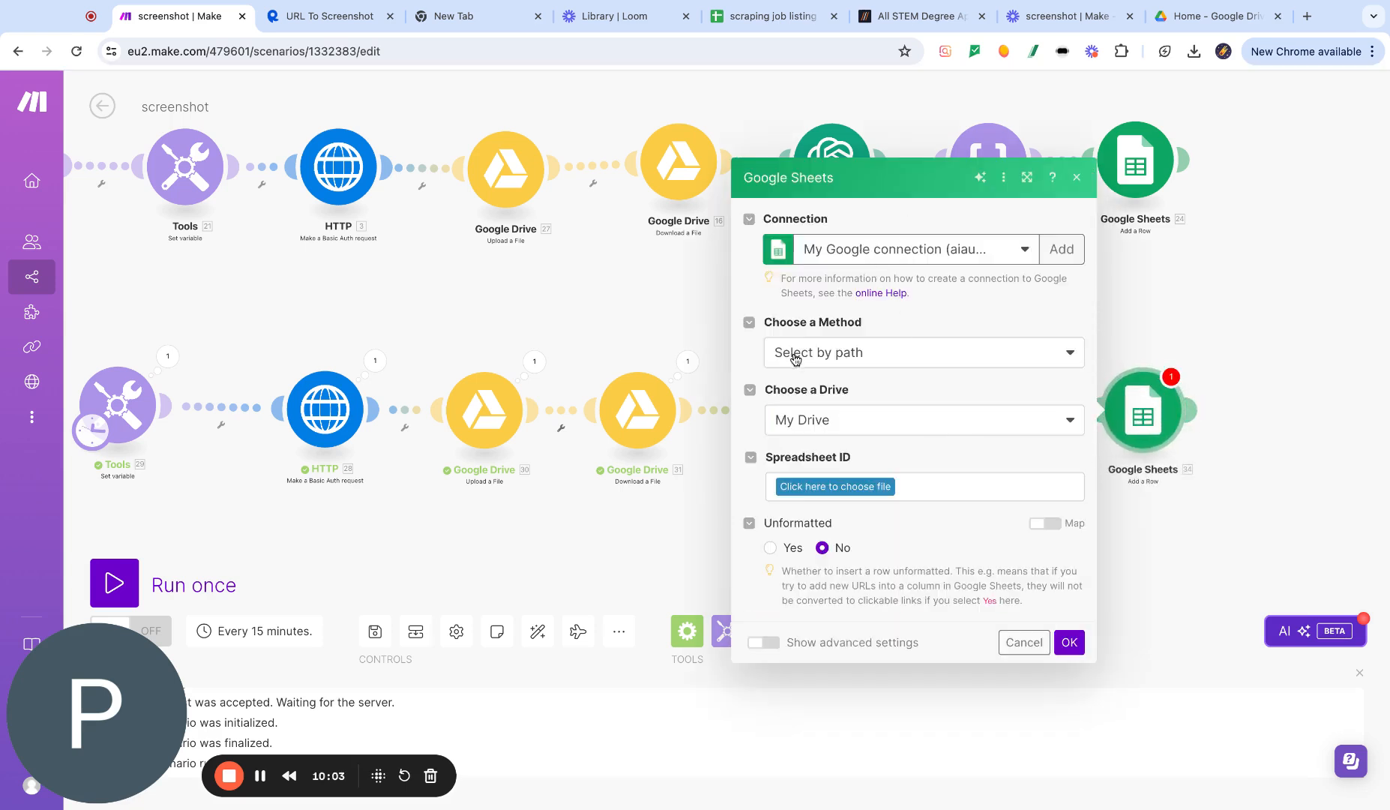
# - Select the scraping job listing spreadsheet and check its column headers in the spreadsheet tab
pyautogui.click(828, 489)
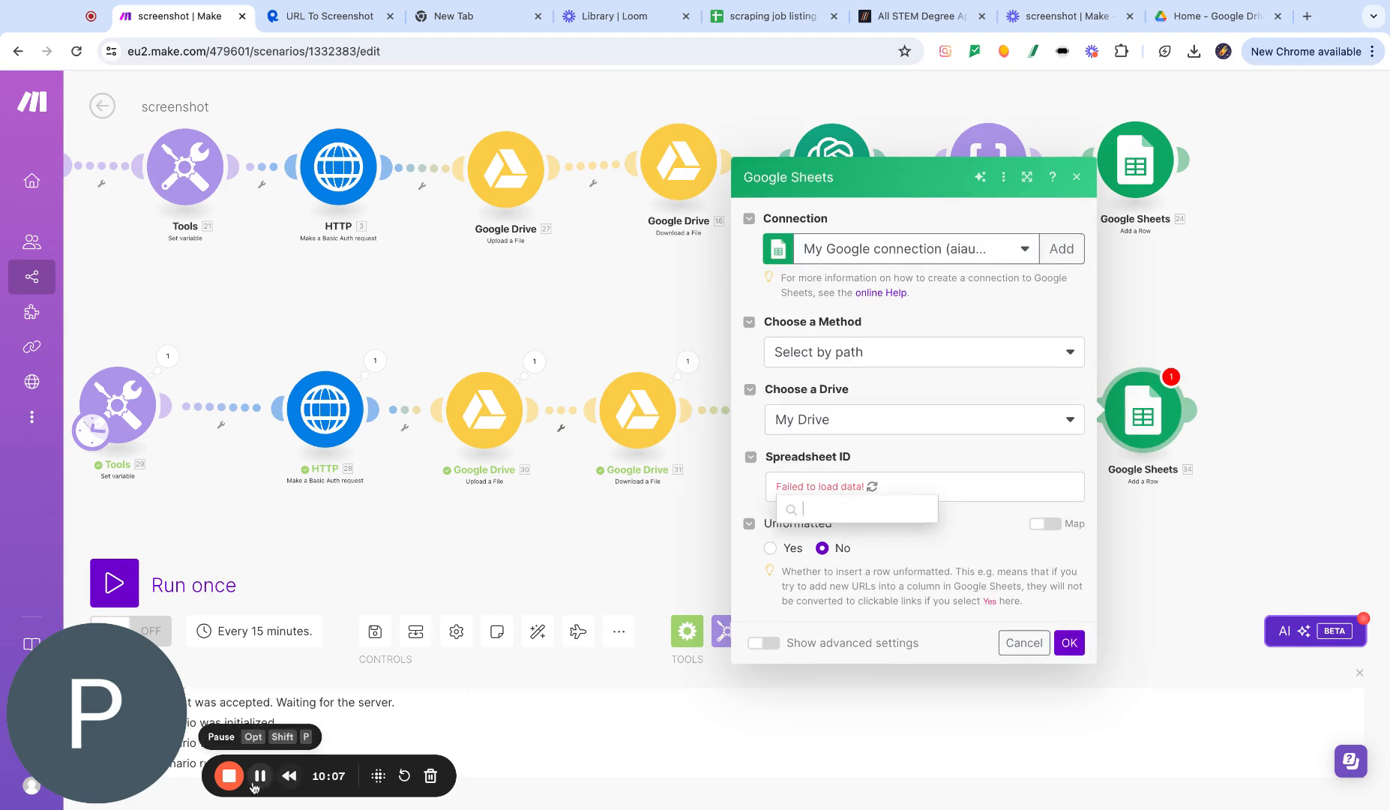
pyautogui.click(257, 781)
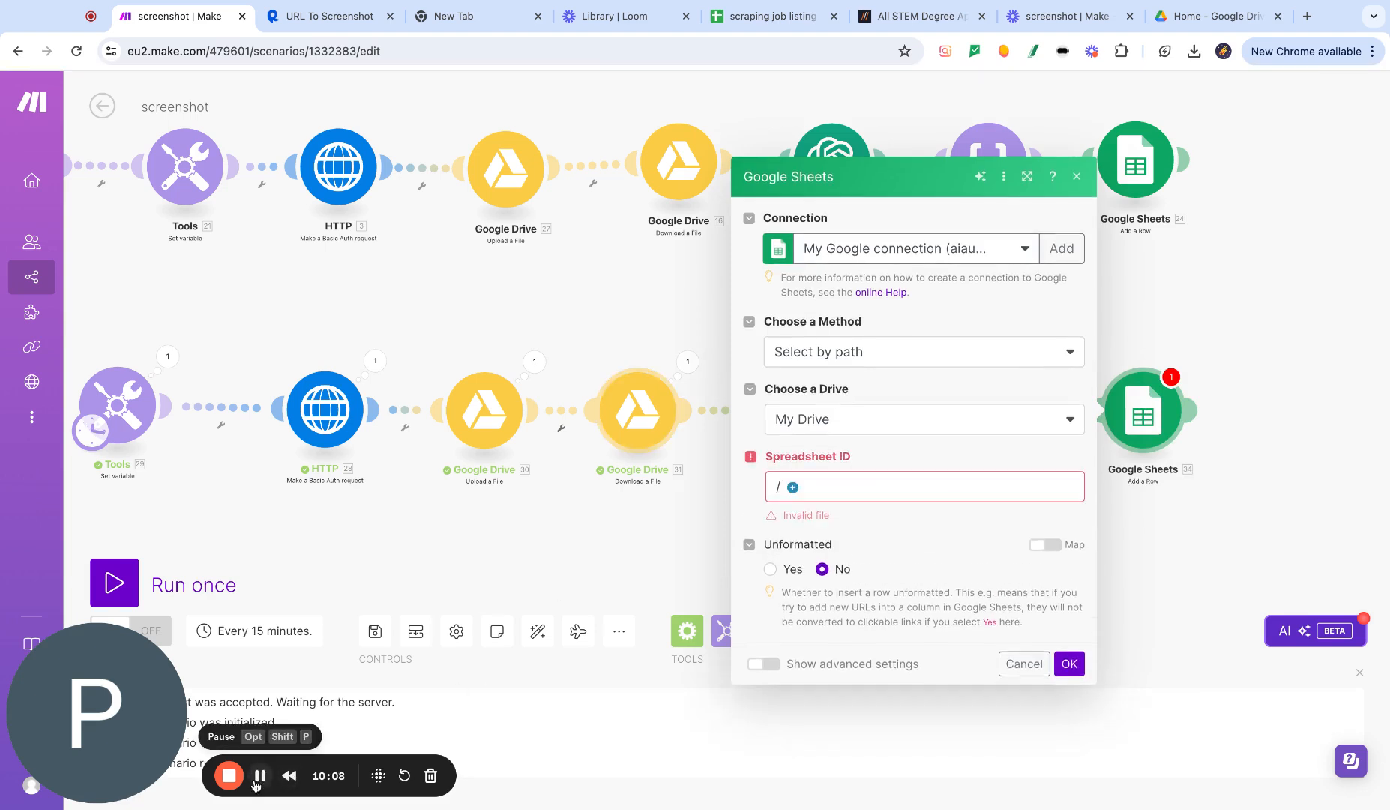
pyautogui.click(793, 488)
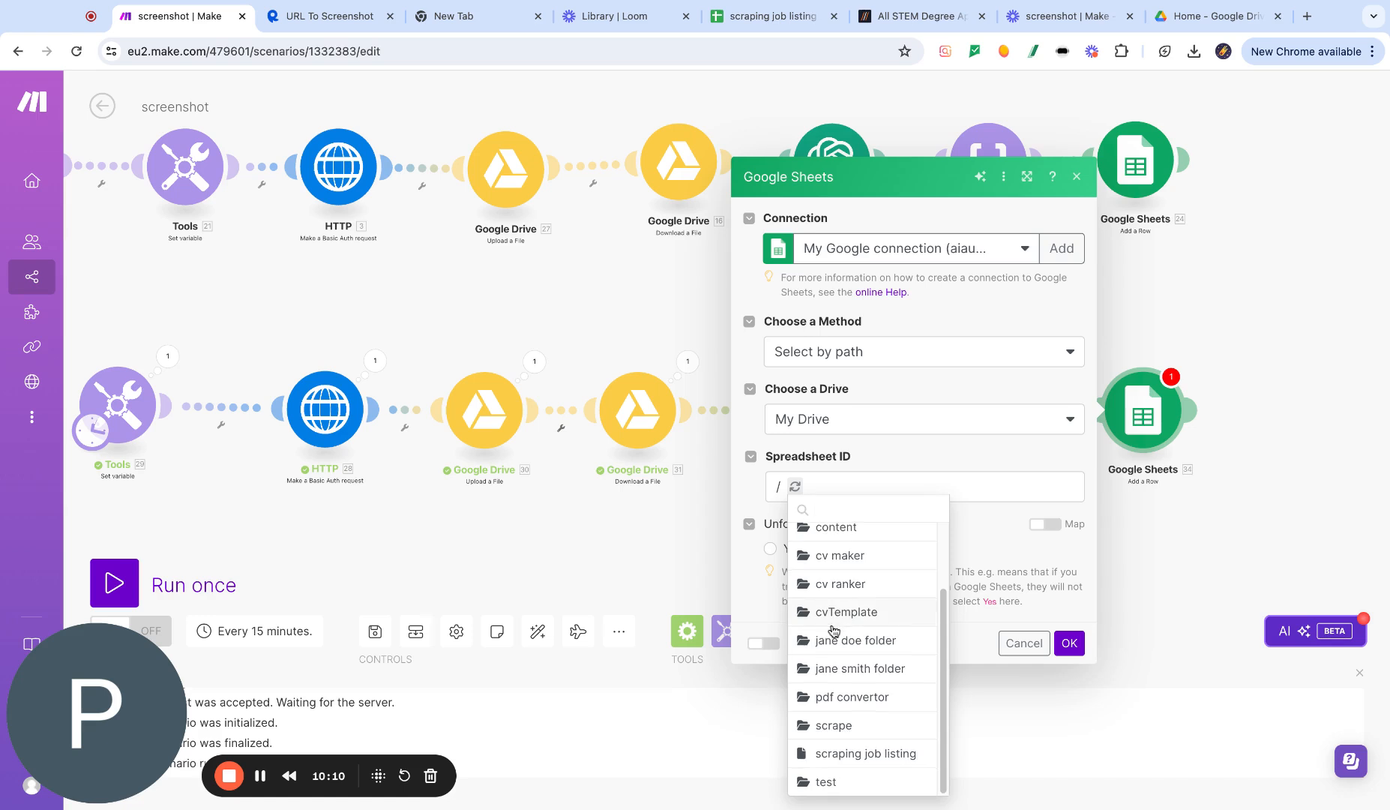
pyautogui.click(866, 754)
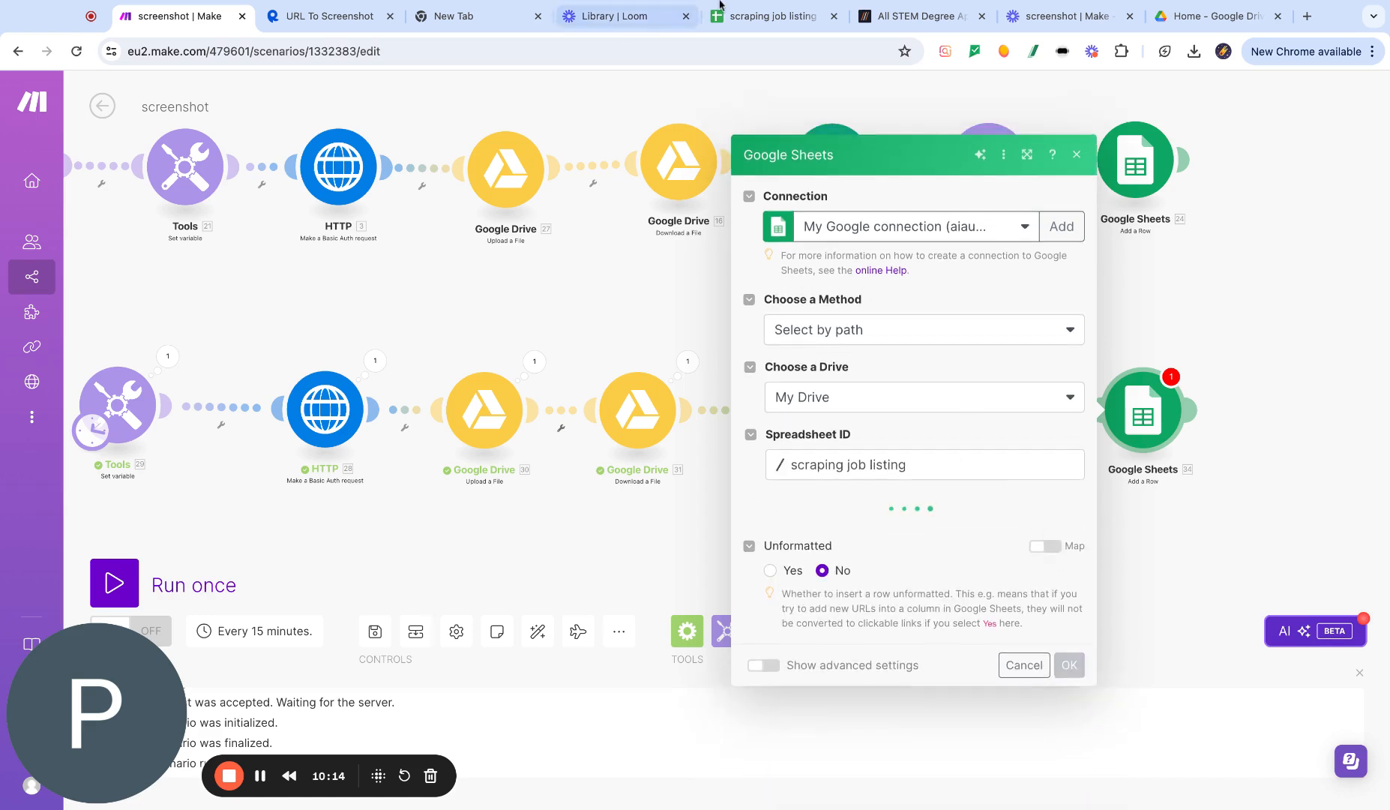
pyautogui.click(764, 25)
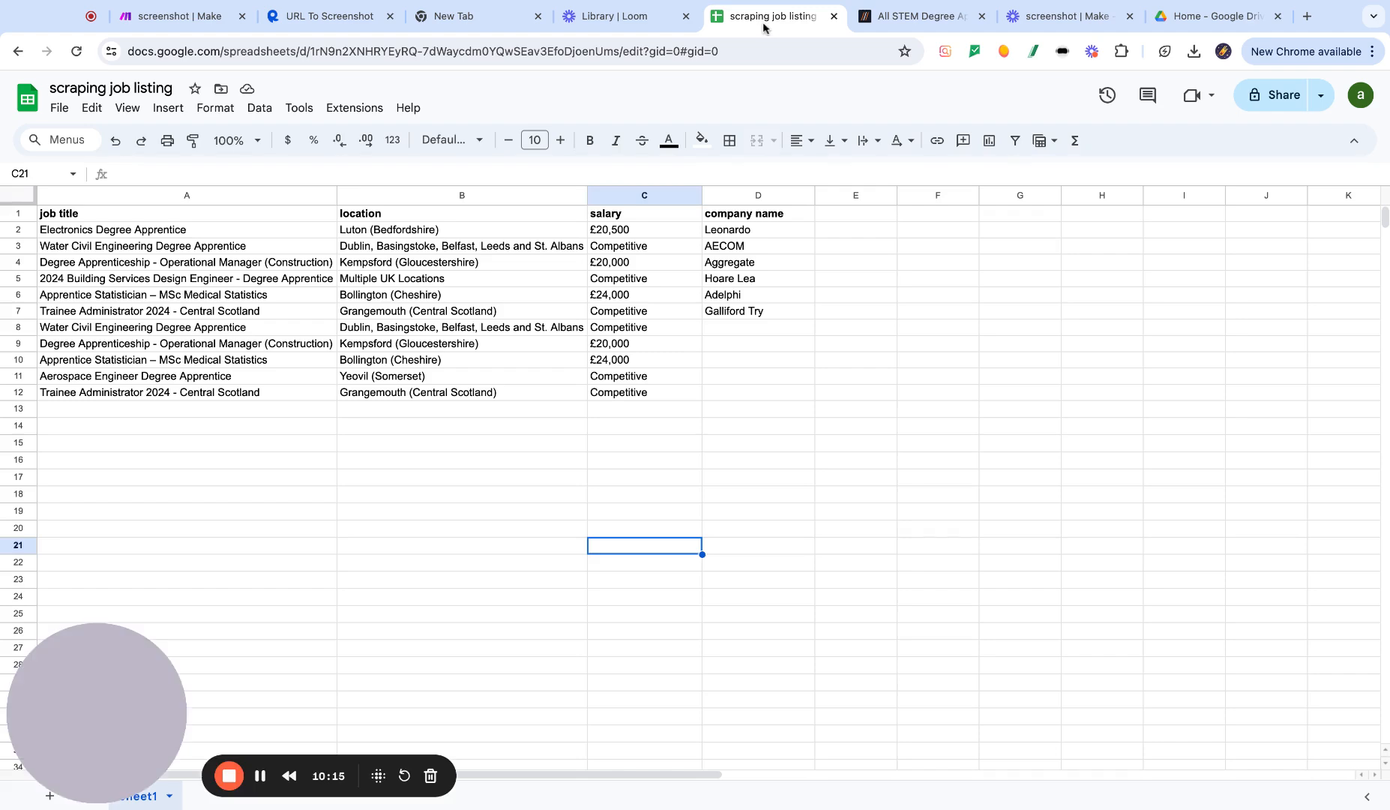
pyautogui.click(171, 20)
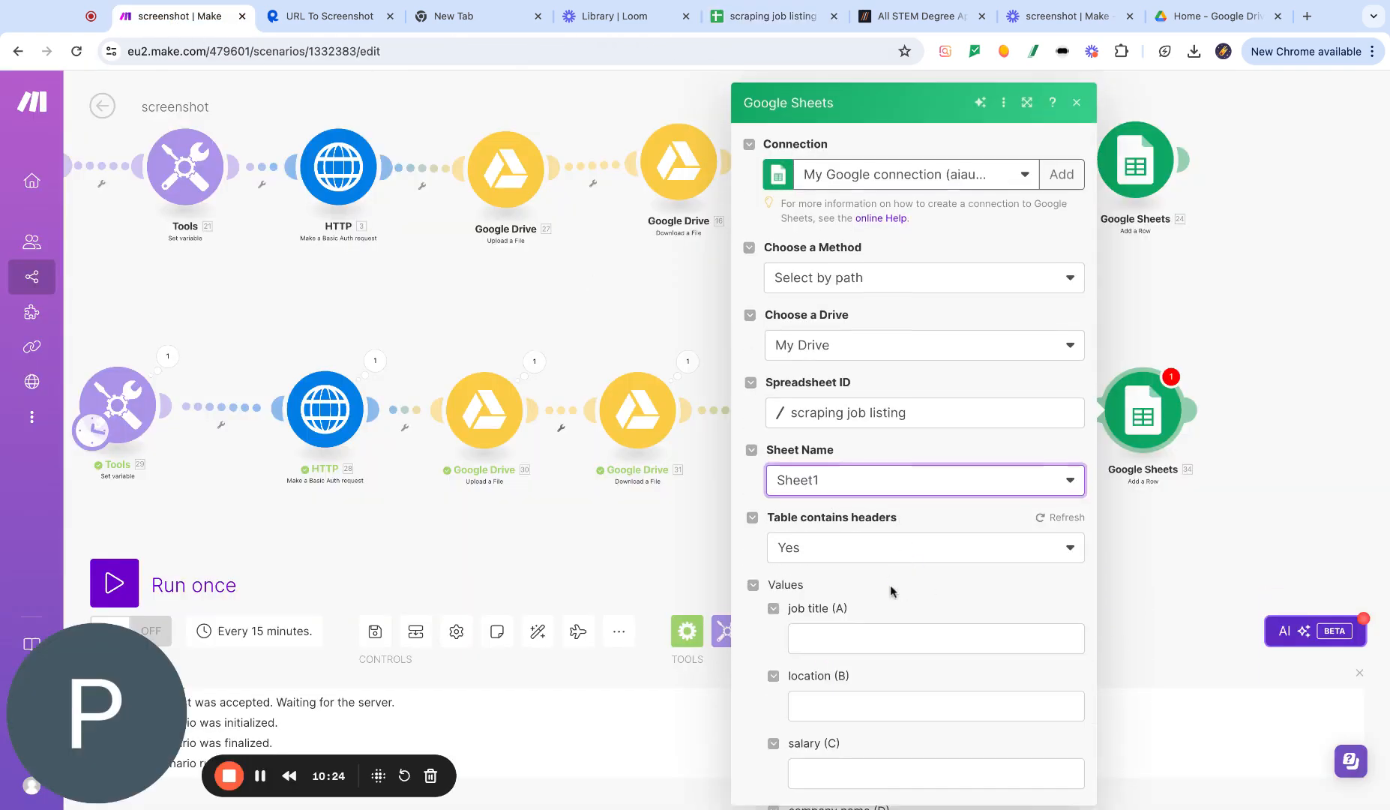
# - Map the Parse JSON Job Title, Location, Salary and Company items into the job title, location, salary and company name columns
pyautogui.scroll(-4, 878, 563)
pyautogui.click(840, 361)
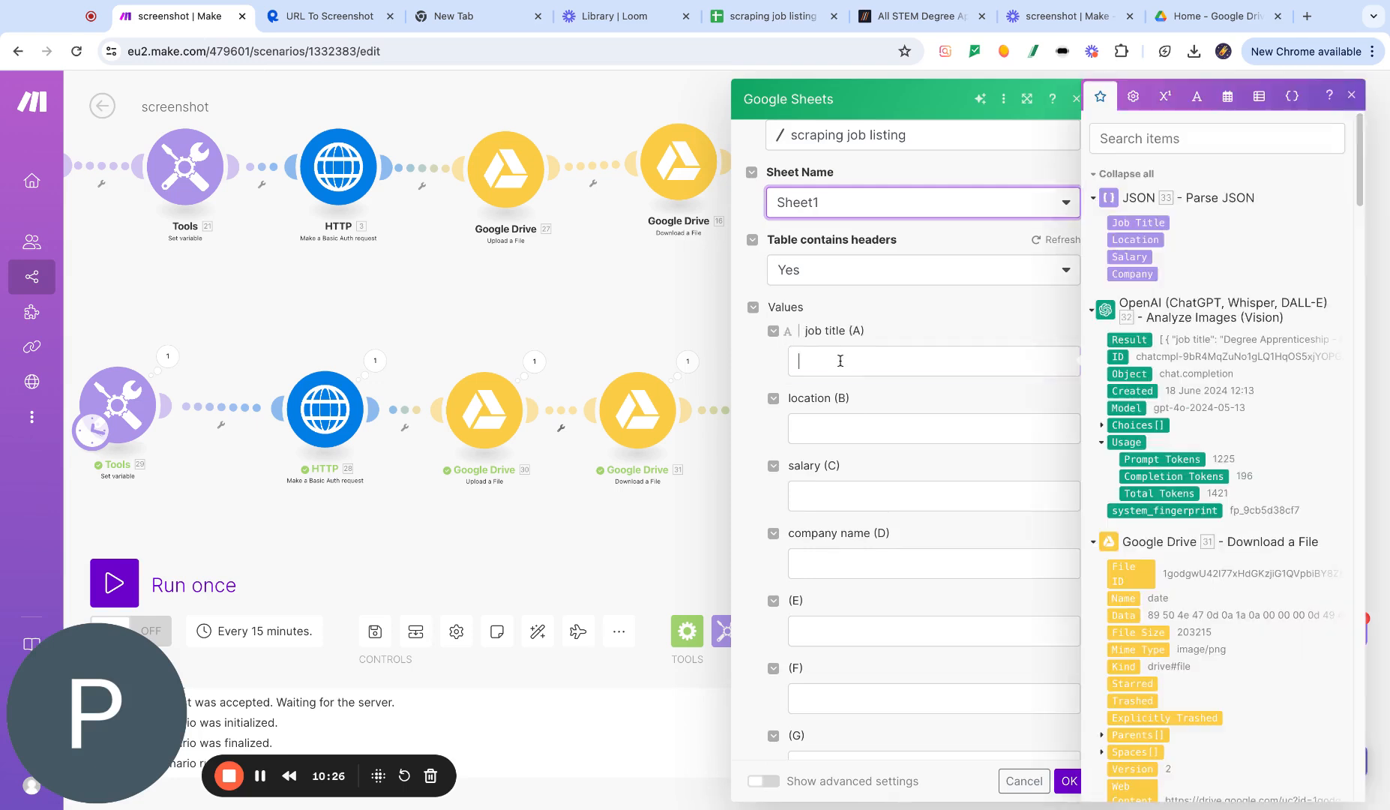
pyautogui.click(1135, 224)
pyautogui.click(903, 438)
pyautogui.click(1134, 240)
pyautogui.click(946, 486)
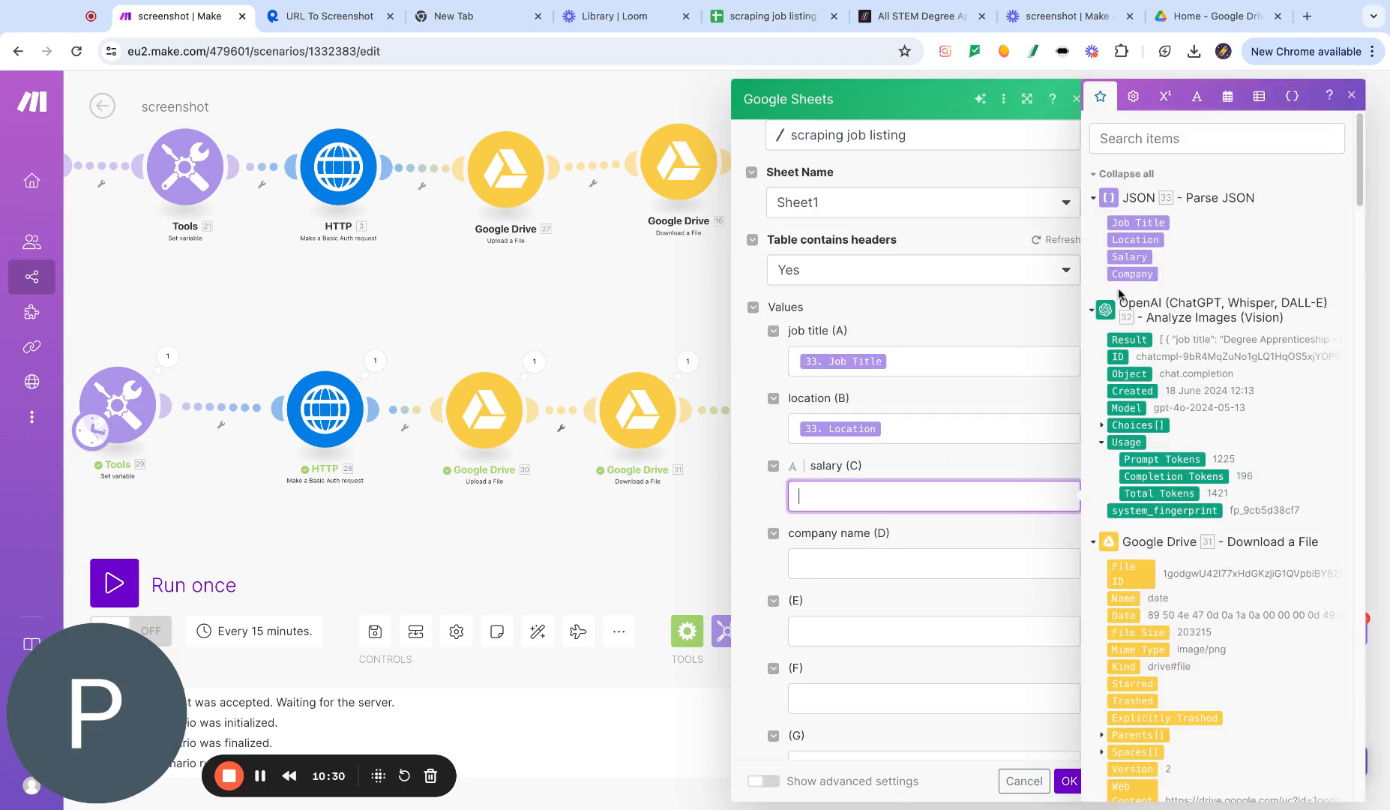
pyautogui.click(1130, 257)
pyautogui.click(801, 564)
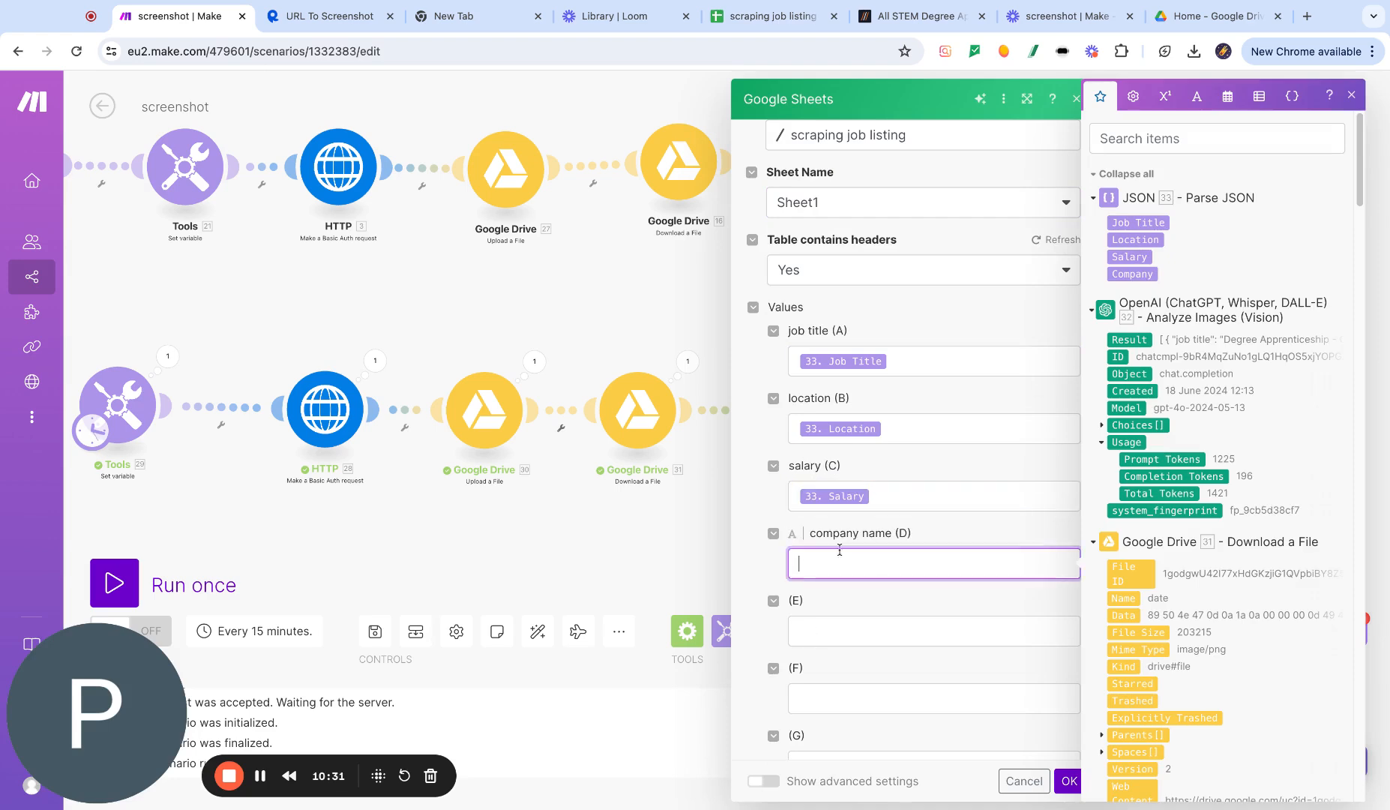
pyautogui.click(1132, 273)
pyautogui.click(613, 534)
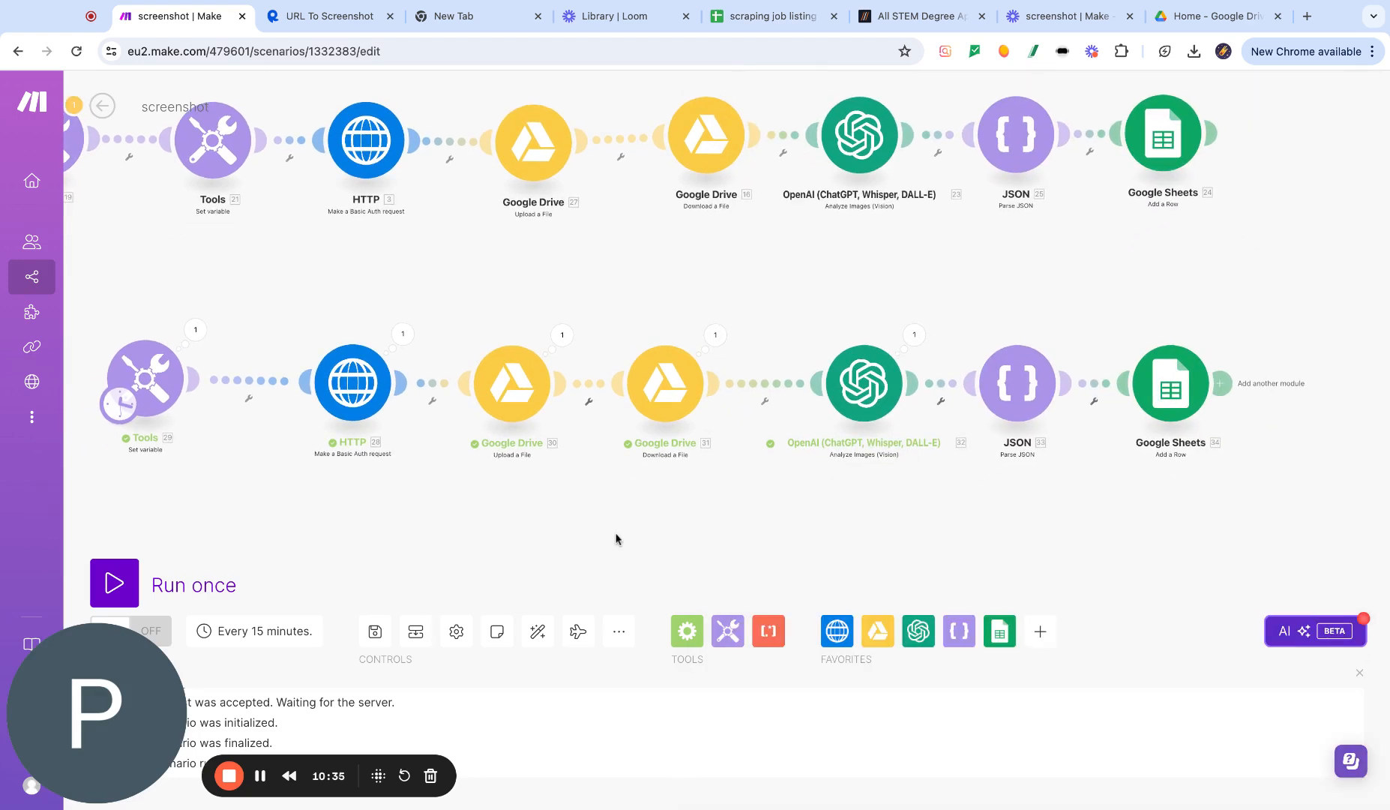
# - Run the scenario once and select the newly added rows in the scraping job listing sheet
pyautogui.click(114, 584)
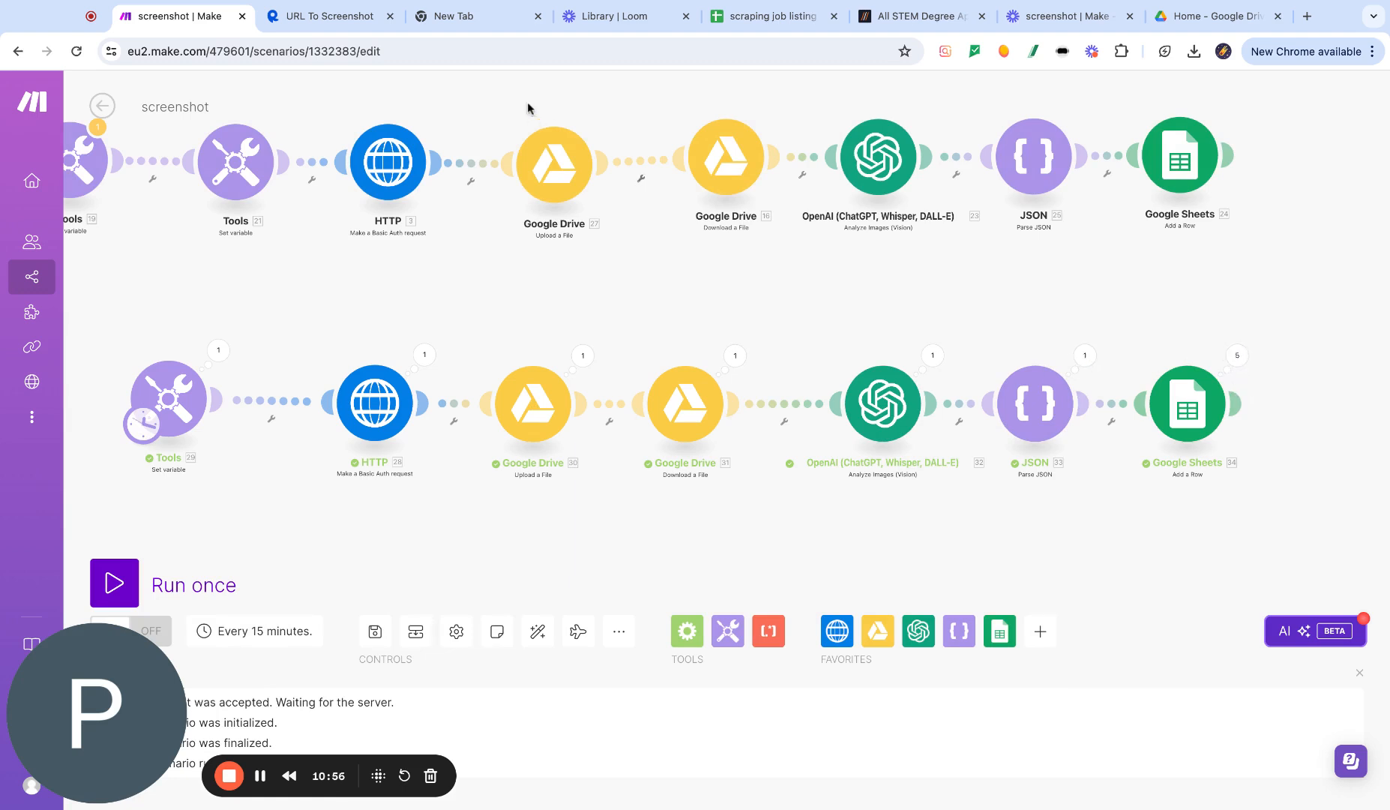
pyautogui.click(765, 13)
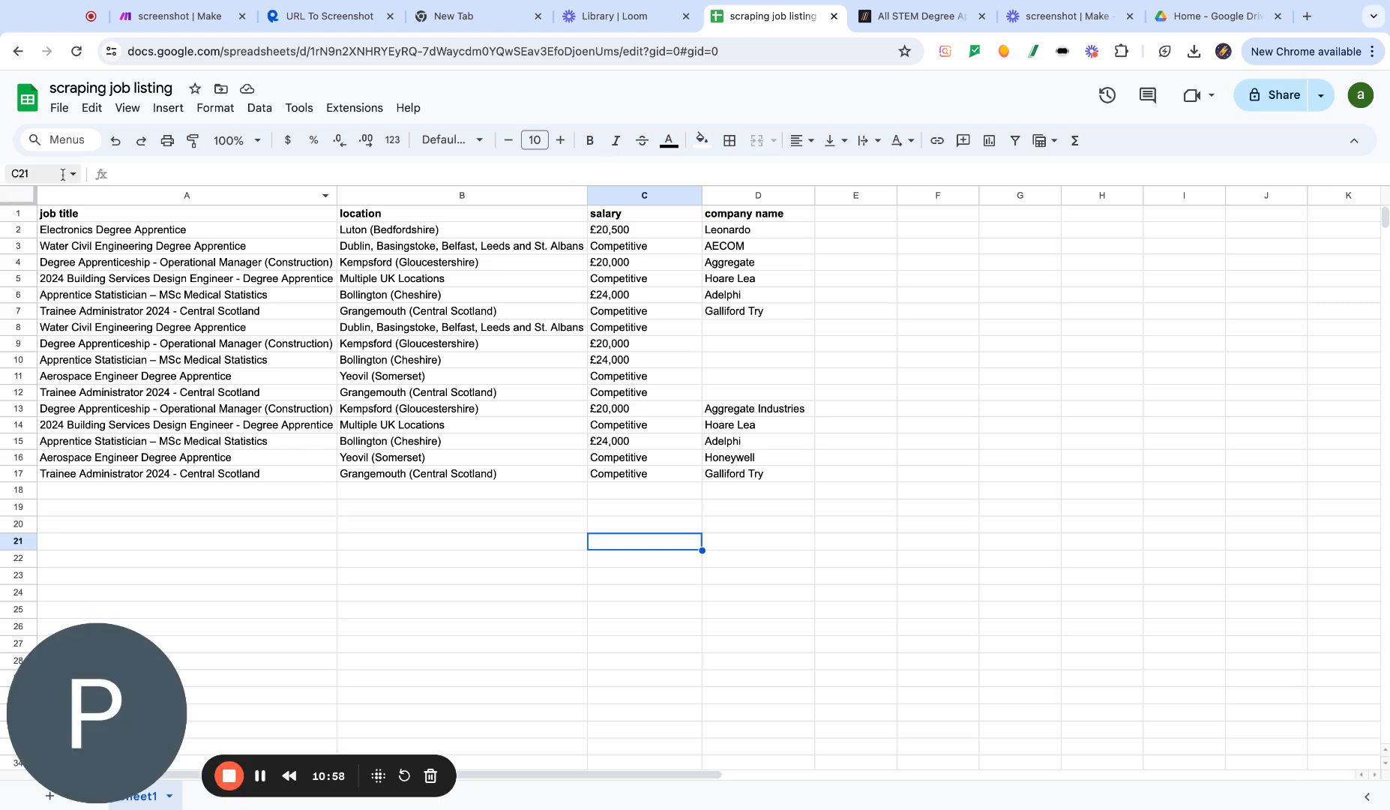
pyautogui.click(80, 53)
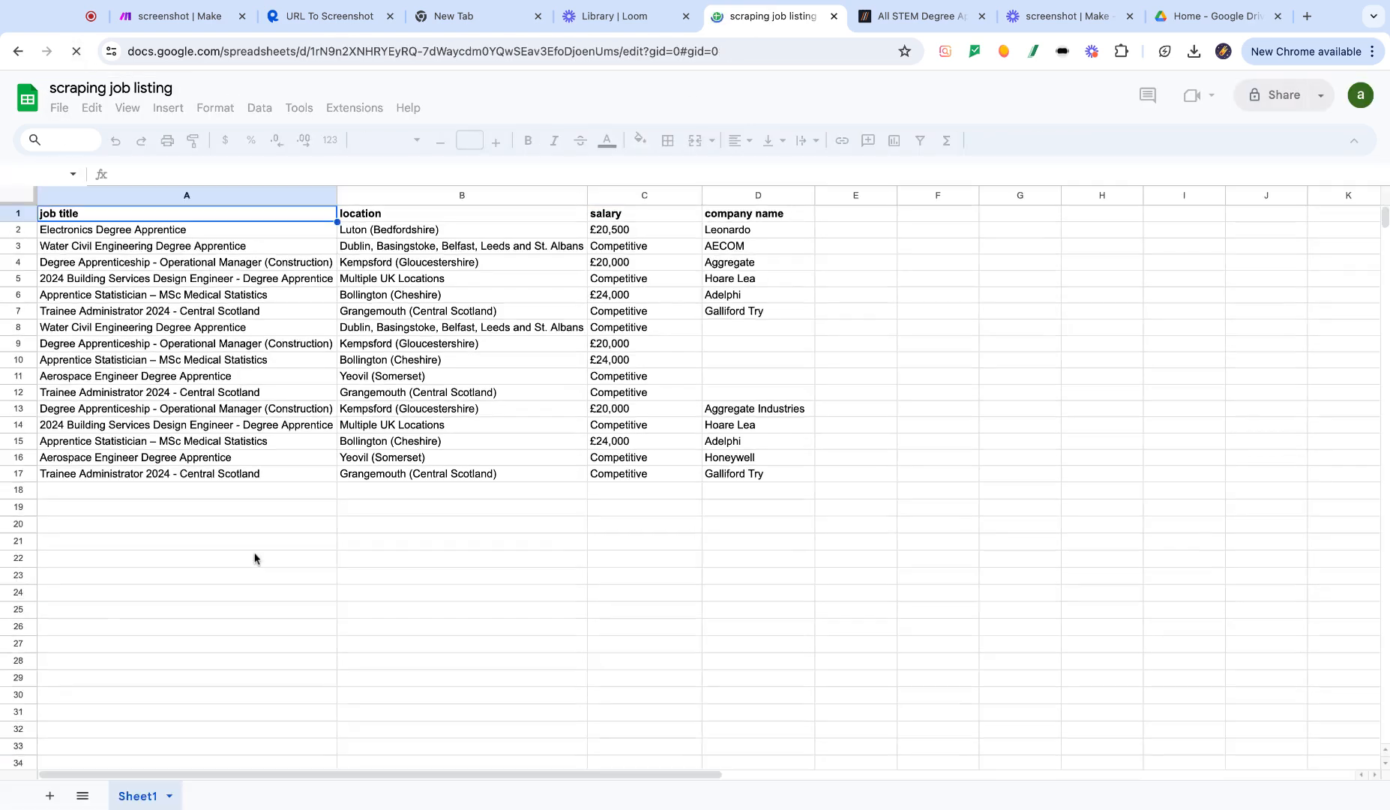
pyautogui.click(801, 473)
pyautogui.hotkey('ctrl', 'shift', 'Left')
pyautogui.hotkey('shift', 'Up')
pyautogui.hotkey('shift', 'Up')
pyautogui.hotkey('shift', 'Up')
pyautogui.hotkey('shift', 'Up')
pyautogui.hotkey('shift', 'Up')
pyautogui.hotkey('shift', 'Down')
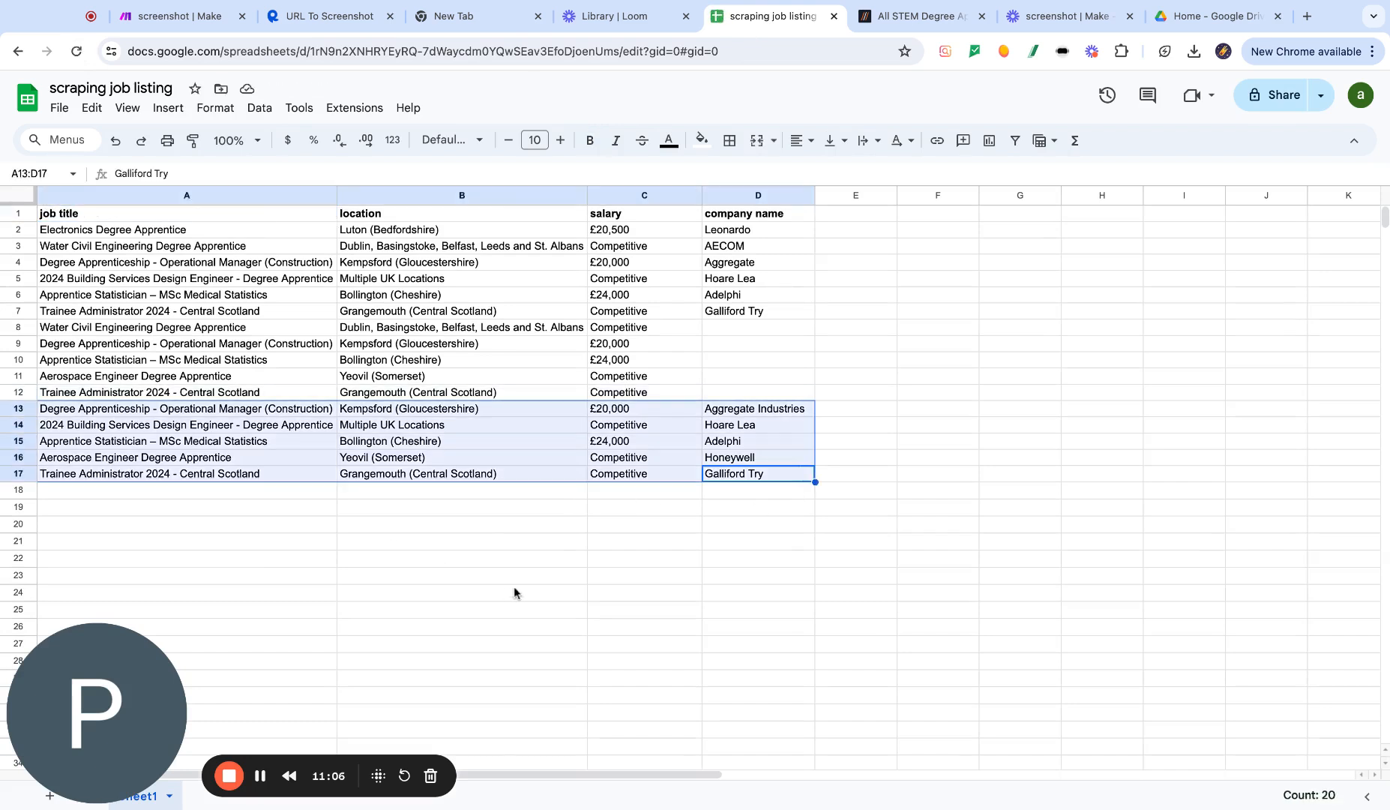
# - Compare the gradcracker degree apprenticeship listings with the rows in the spreadsheet and the scenario
pyautogui.click(919, 15)
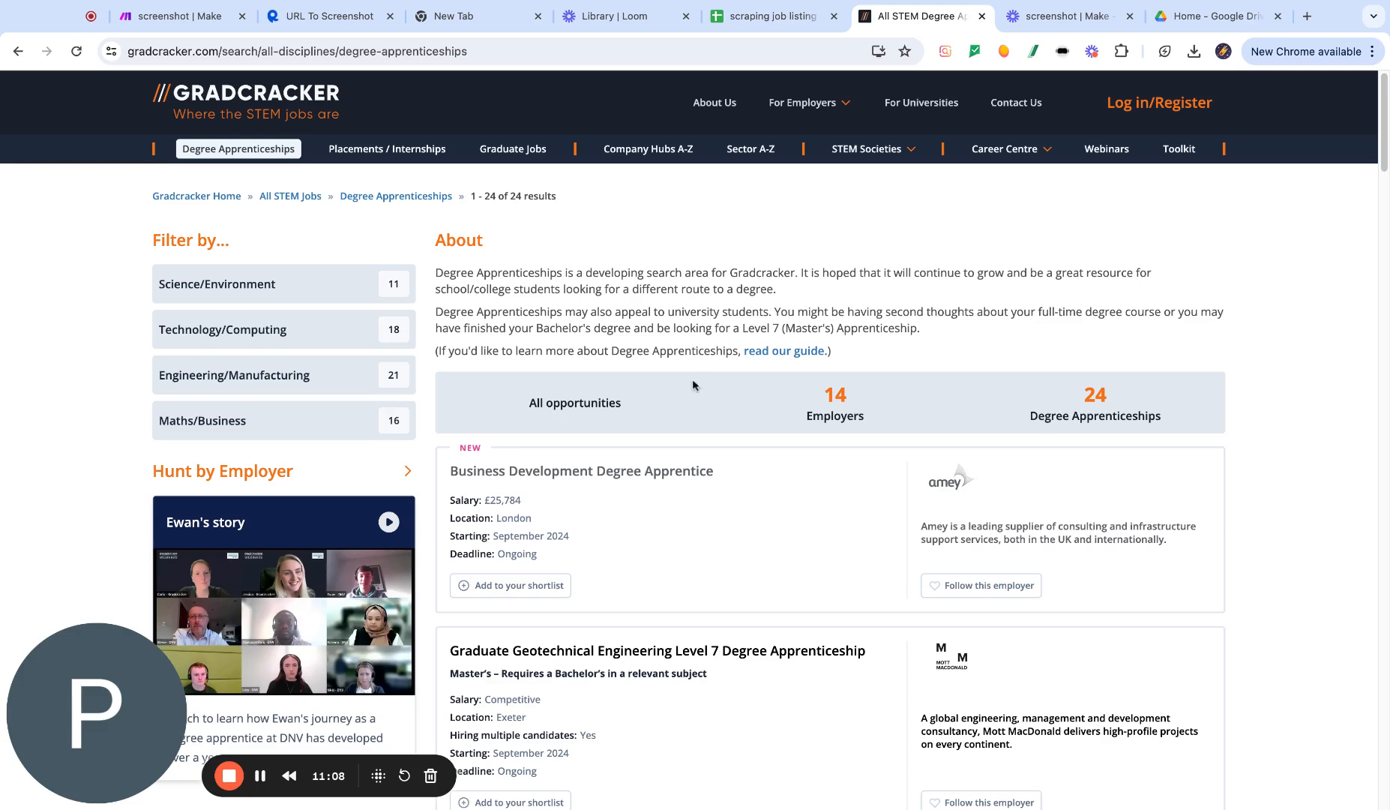
pyautogui.scroll(-15, 705, 409)
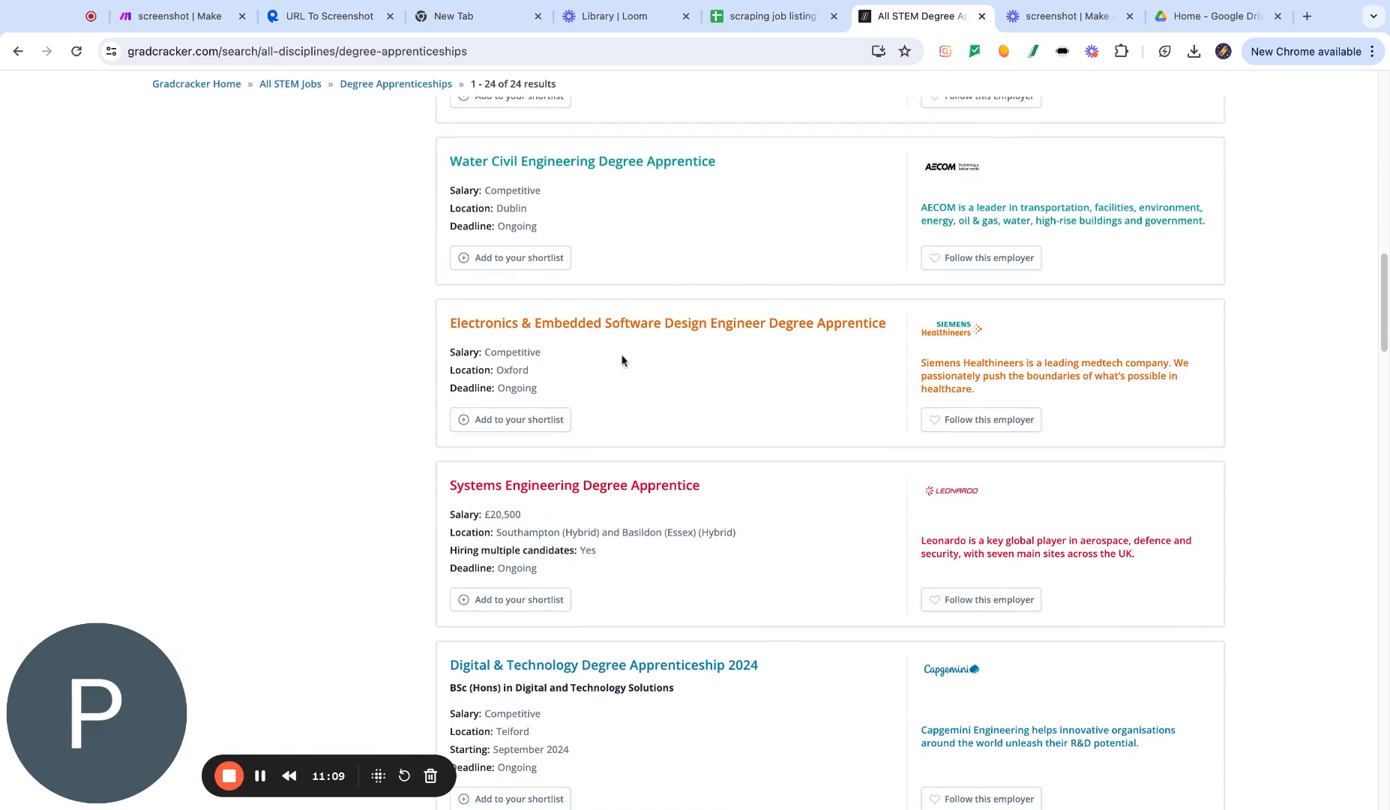
pyautogui.click(772, 16)
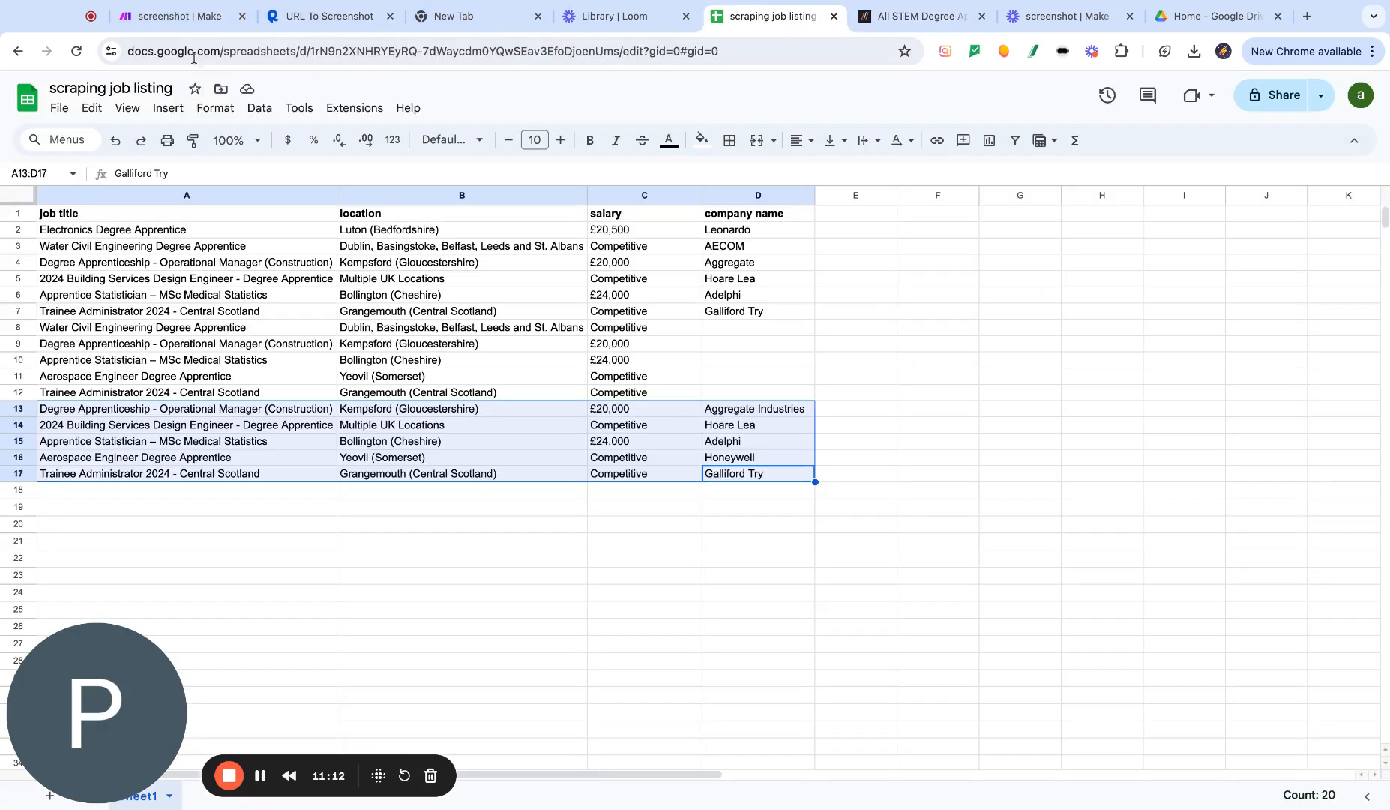
pyautogui.click(180, 16)
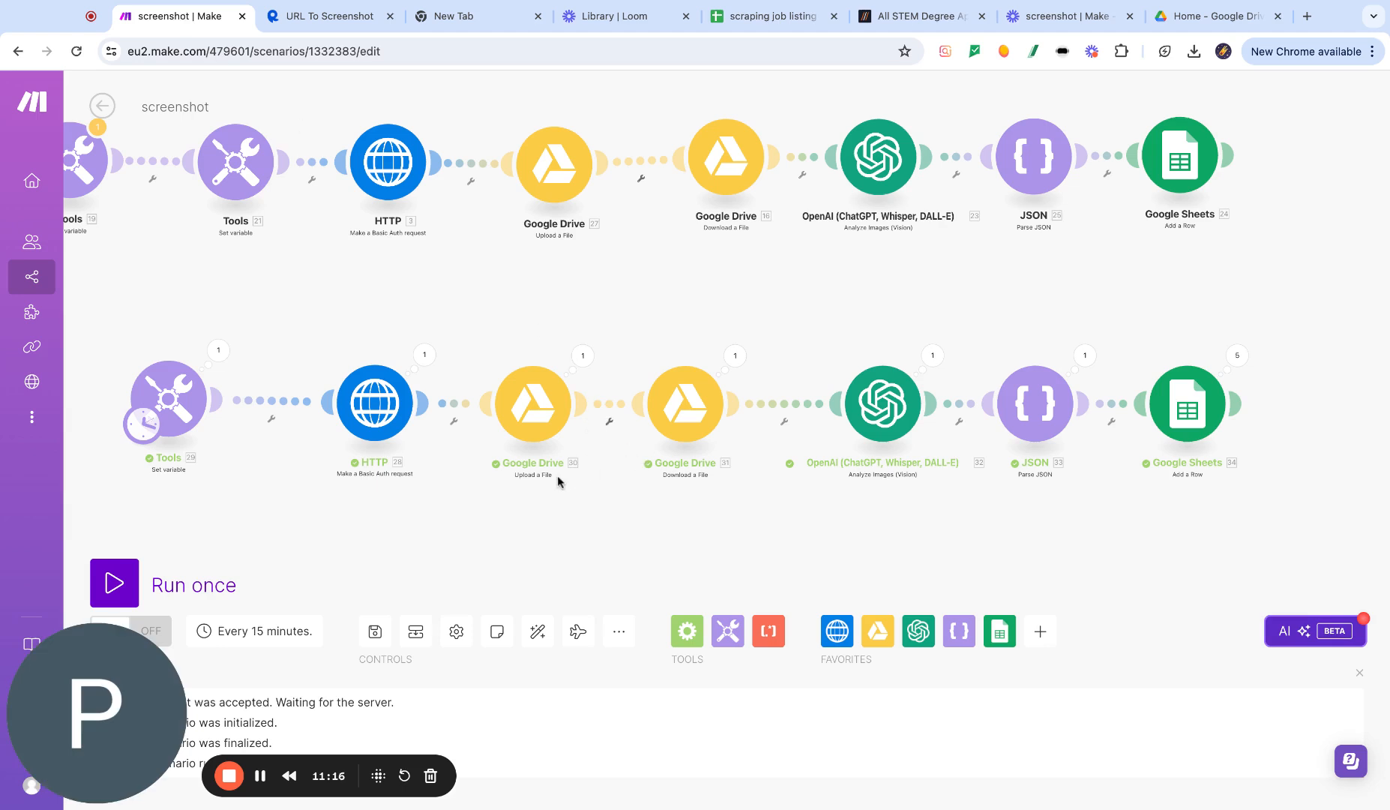
pyautogui.scroll(-1, 576, 491)
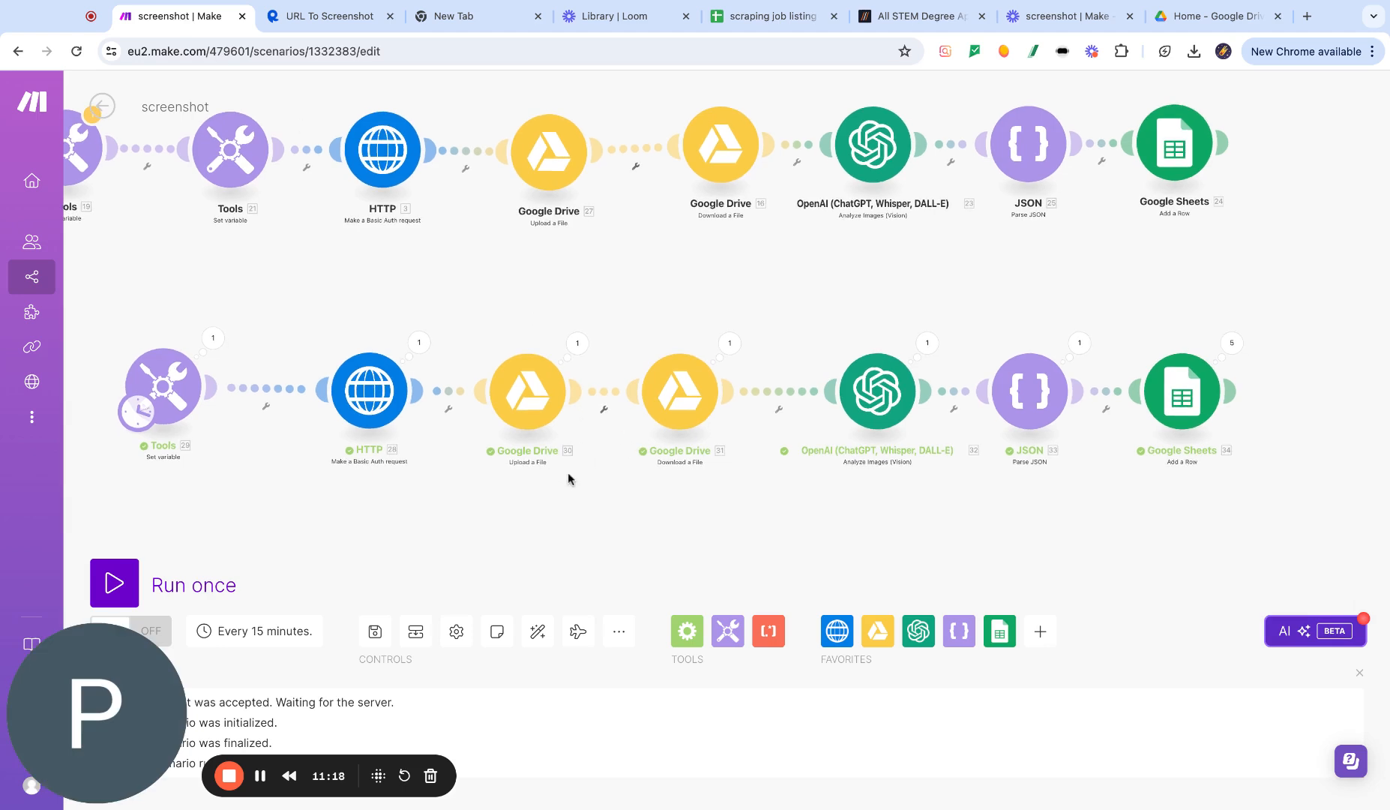
# - Open aiautomationflow.co.uk in a new tab and go to its Book a Call section
pyautogui.click(1306, 16)
pyautogui.write('aiautomationflow.co.uk')
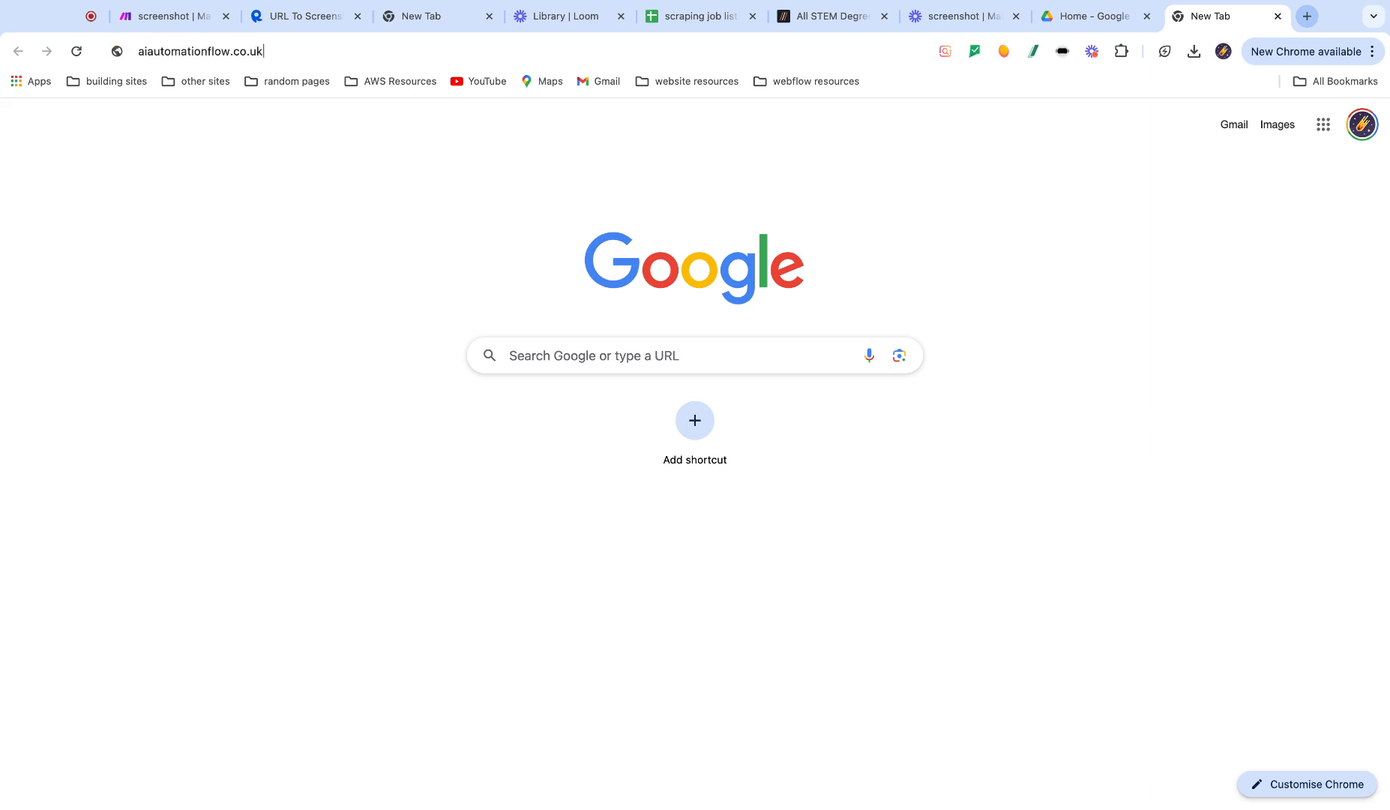
pyautogui.press('Return')
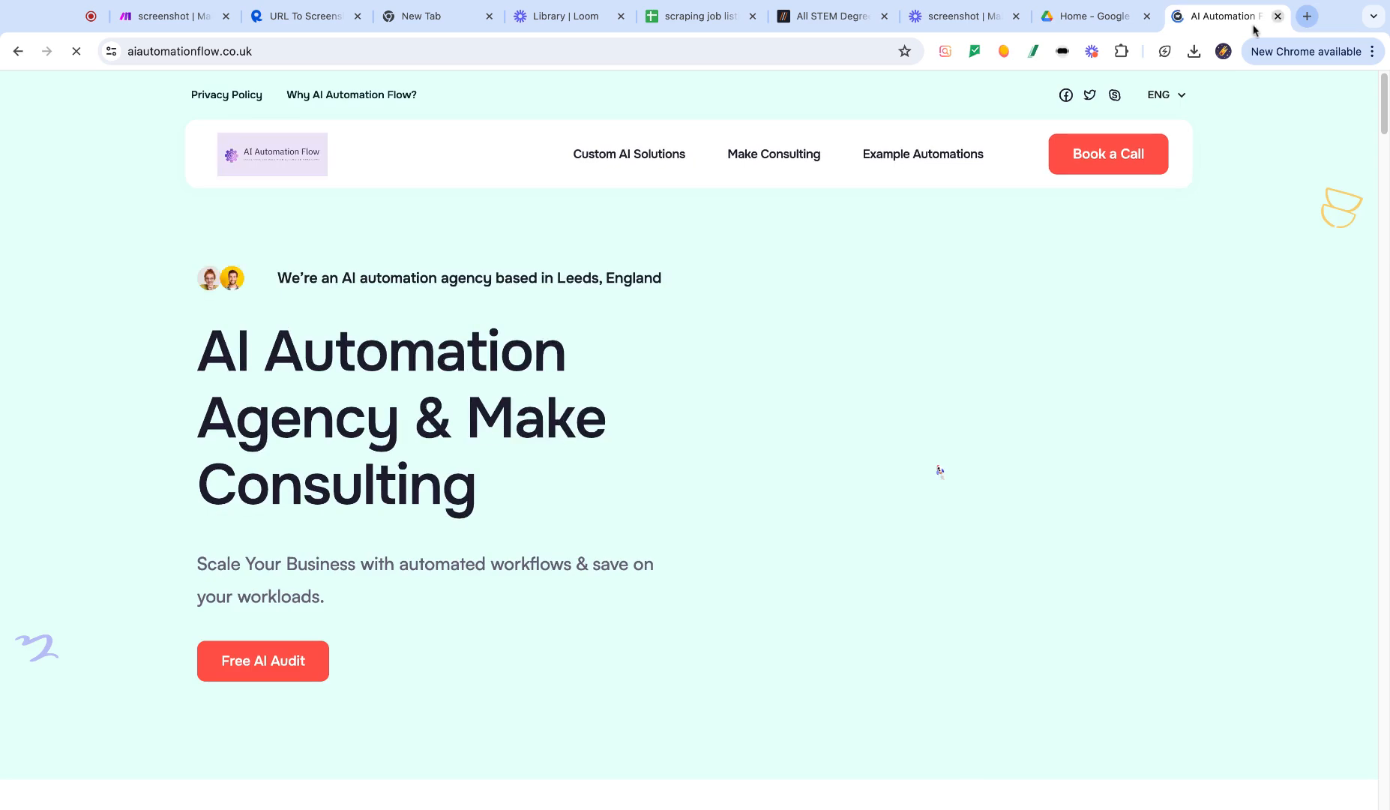
pyautogui.click(1105, 165)
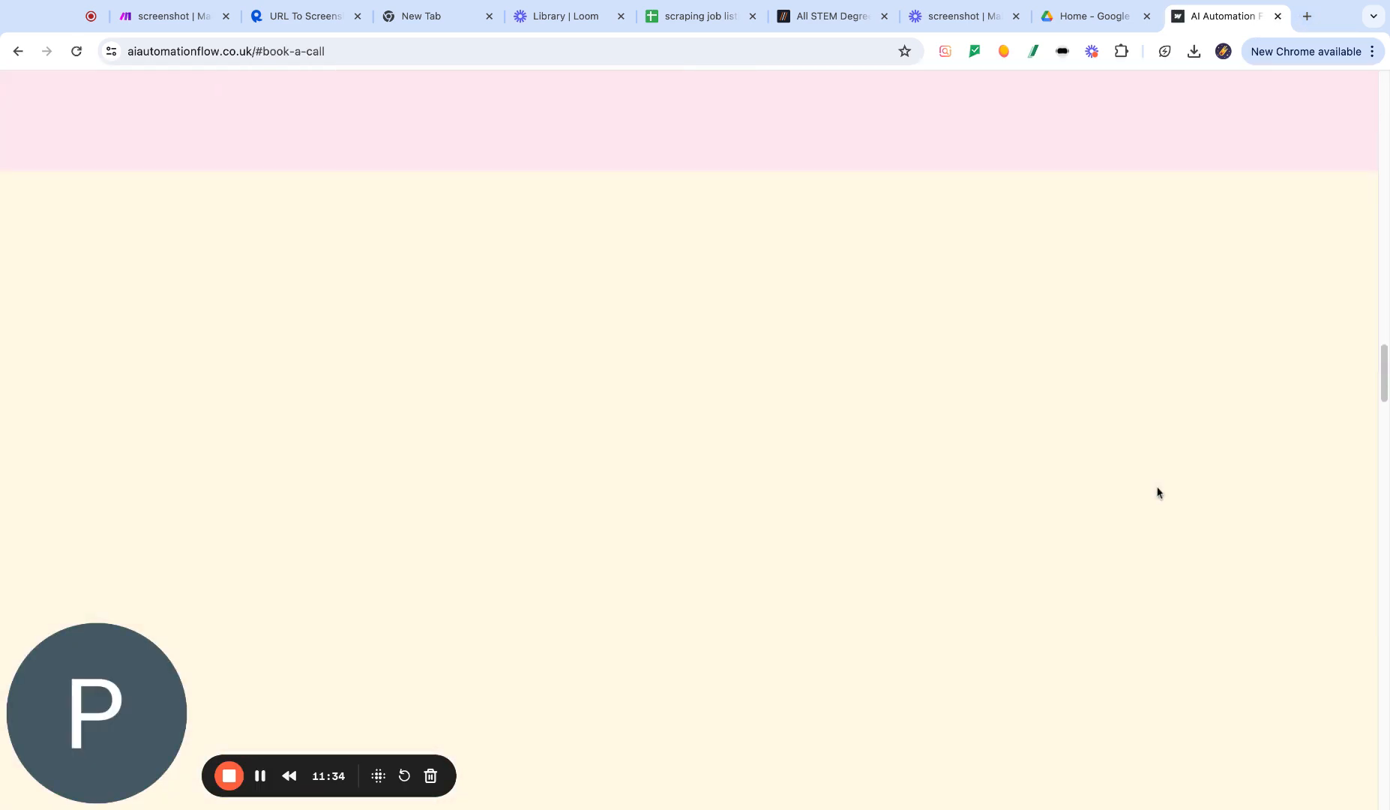
# - Scroll through the booking page to examine the contact form and discovery call calendar
pyautogui.scroll(-20, 1150, 482)
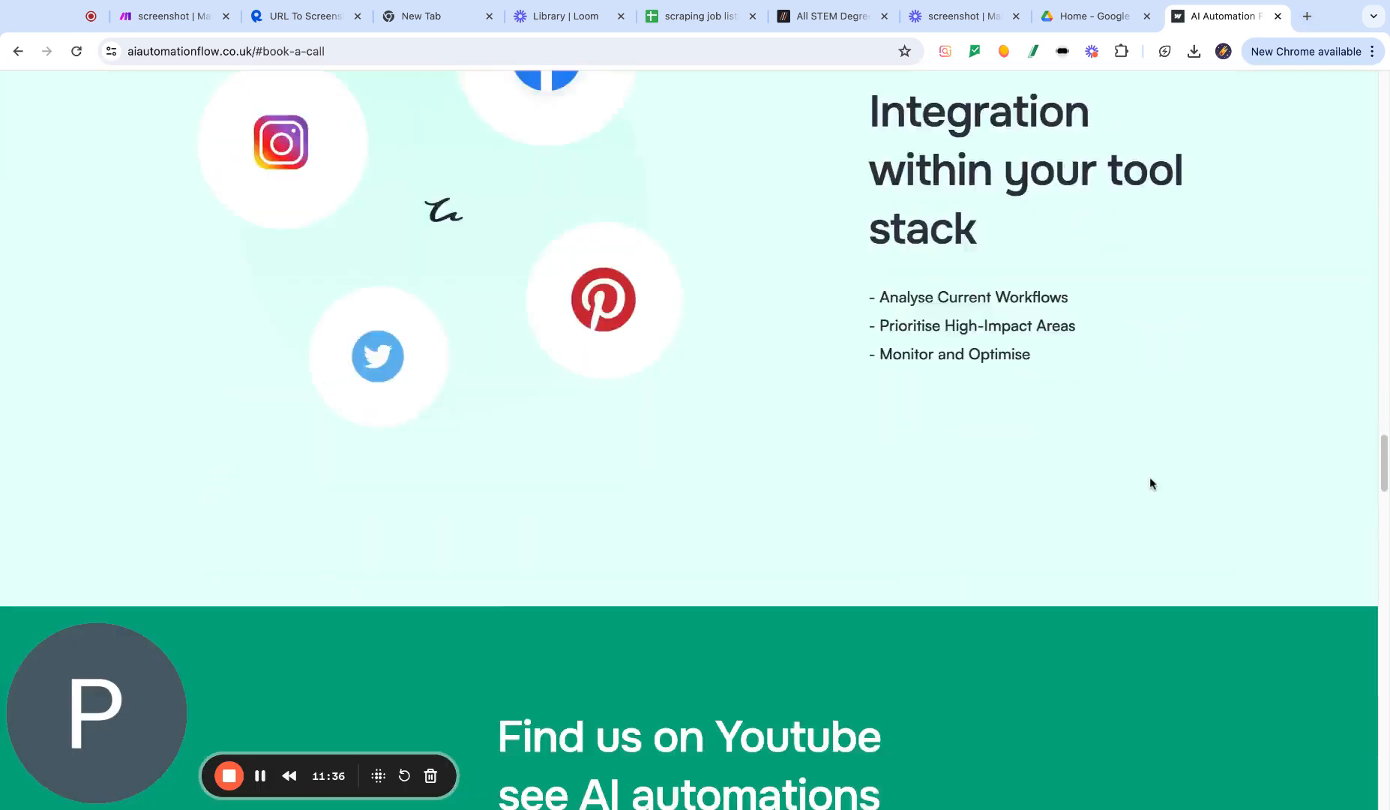
pyautogui.scroll(-20, 1150, 482)
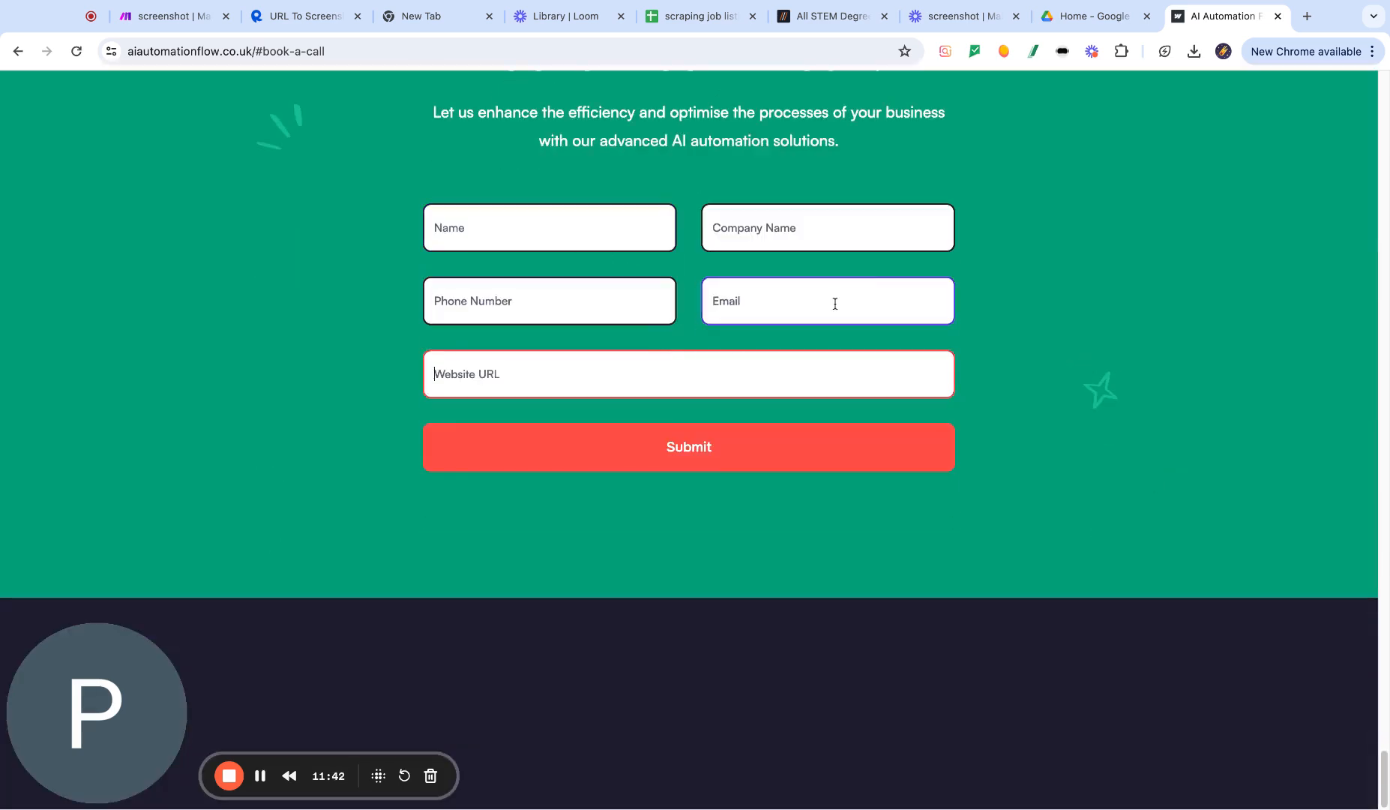
pyautogui.scroll(10, 1265, 329)
pyautogui.scroll(15, 1229, 322)
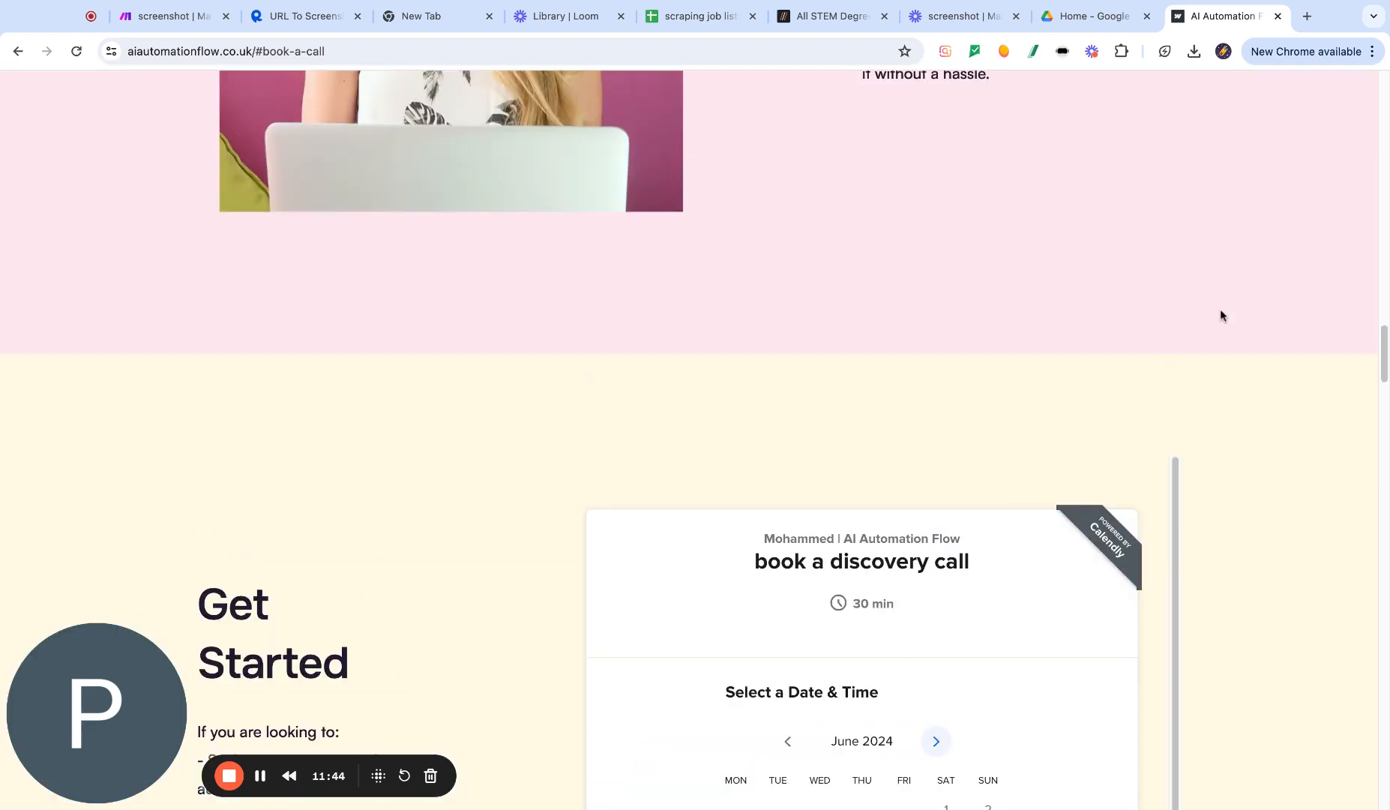
pyautogui.scroll(-7, 1220, 311)
pyautogui.scroll(2, 1220, 315)
pyautogui.scroll(-2, 855, 382)
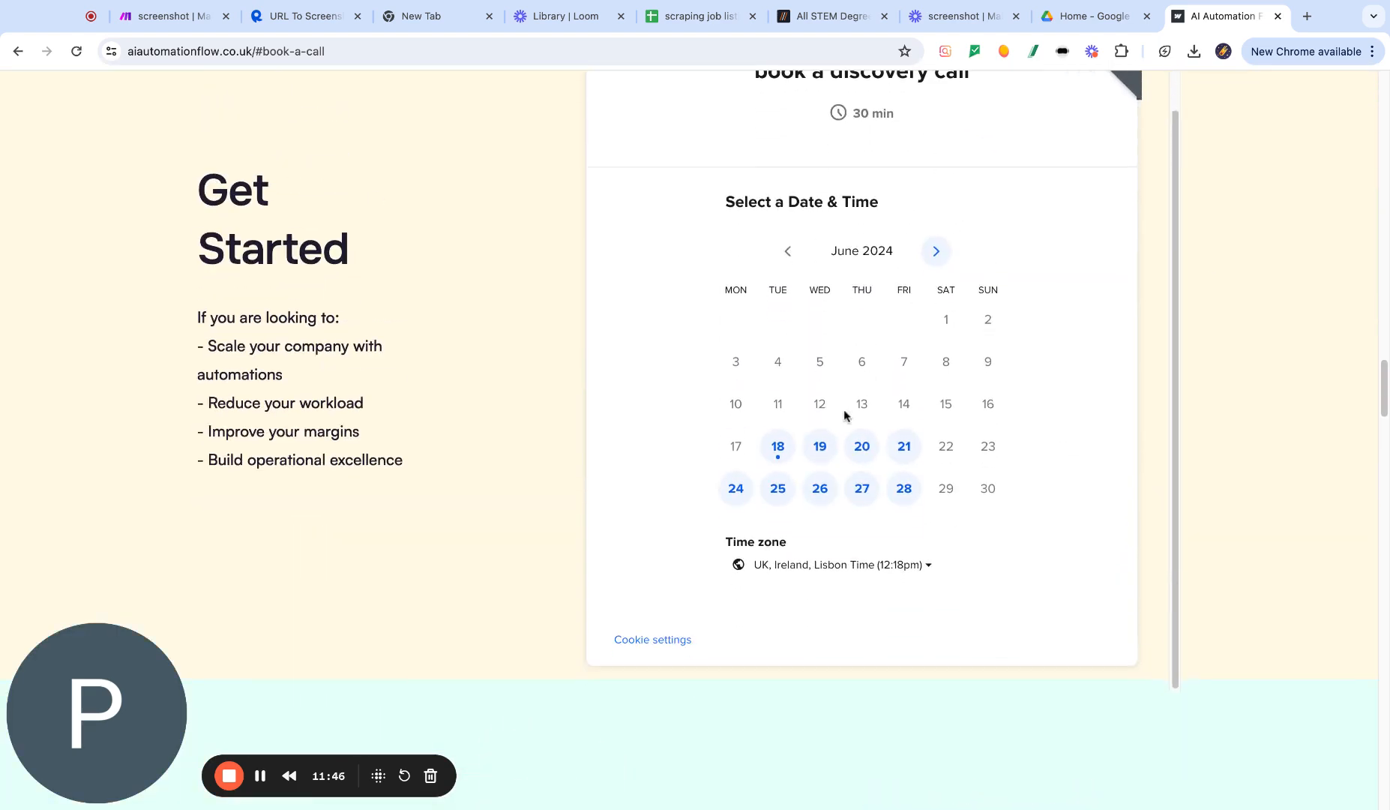